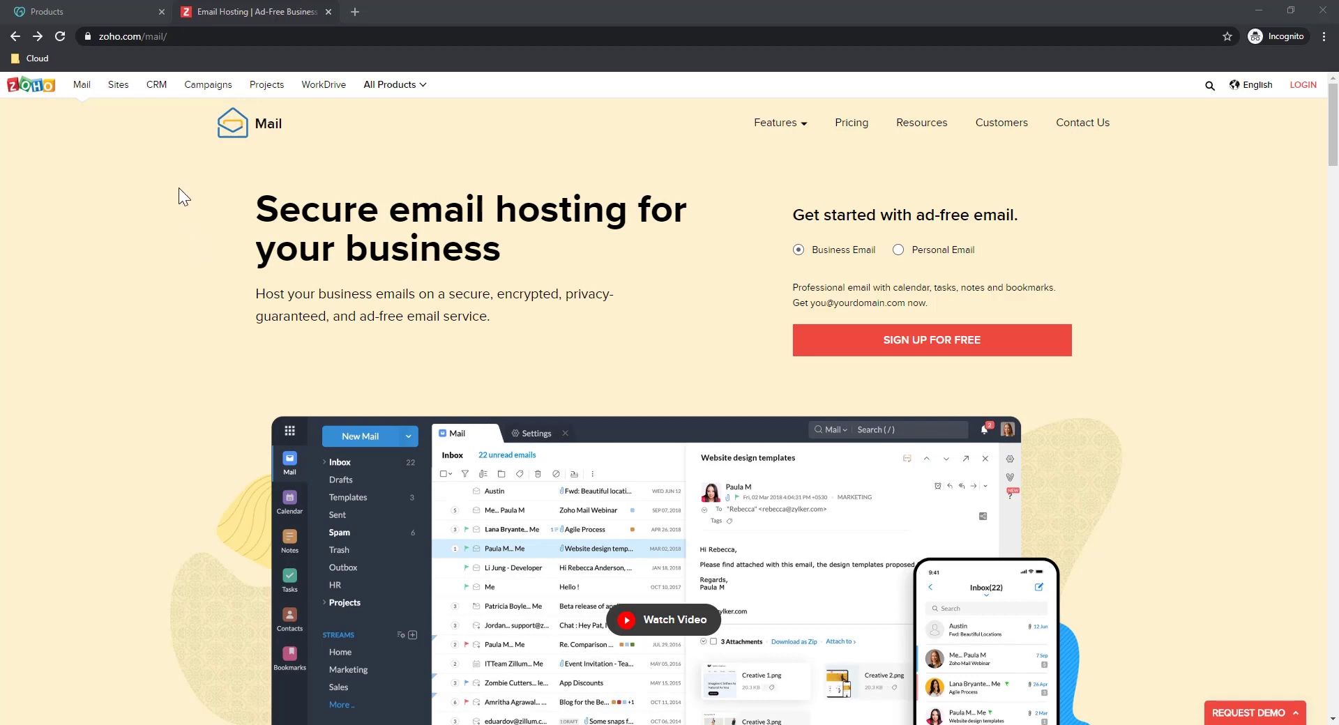
Go to the Zoho Mail pricing and sign-up page and dismiss the chat window
click(180, 39)
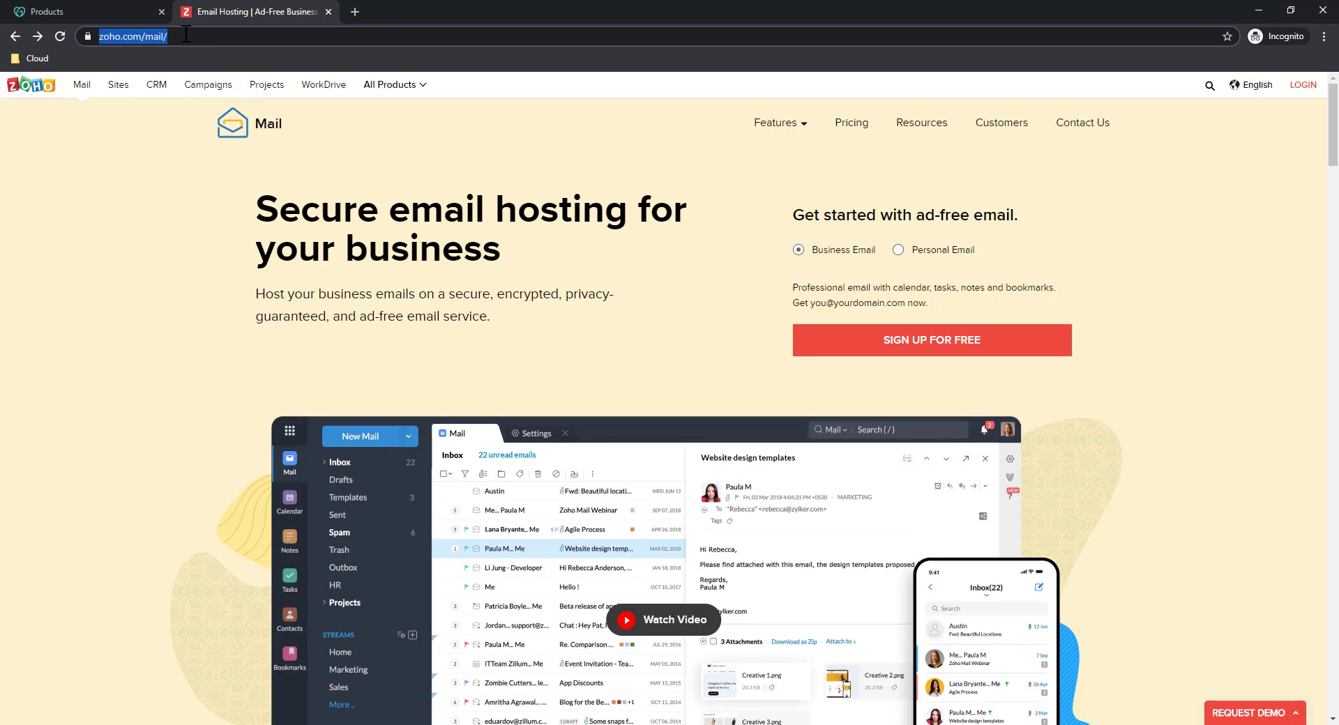
click(908, 349)
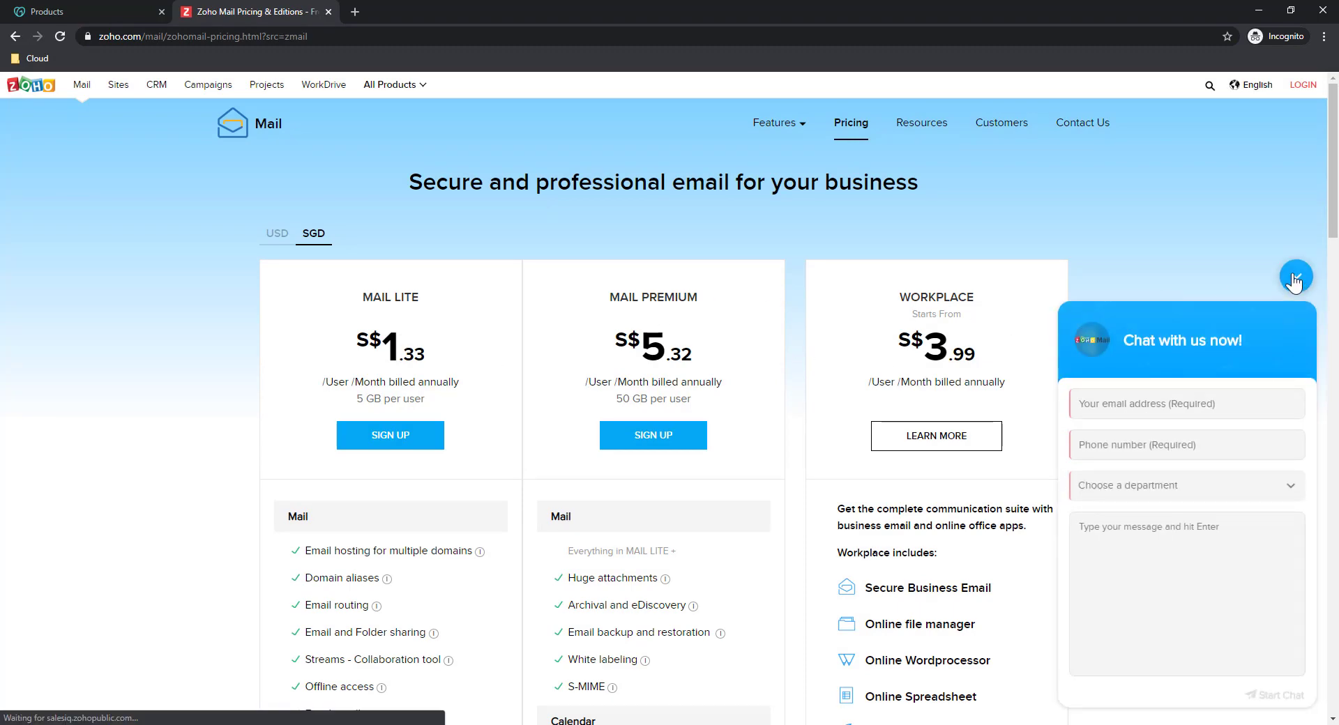
click(1295, 277)
drag(1337, 240, 1337, 499)
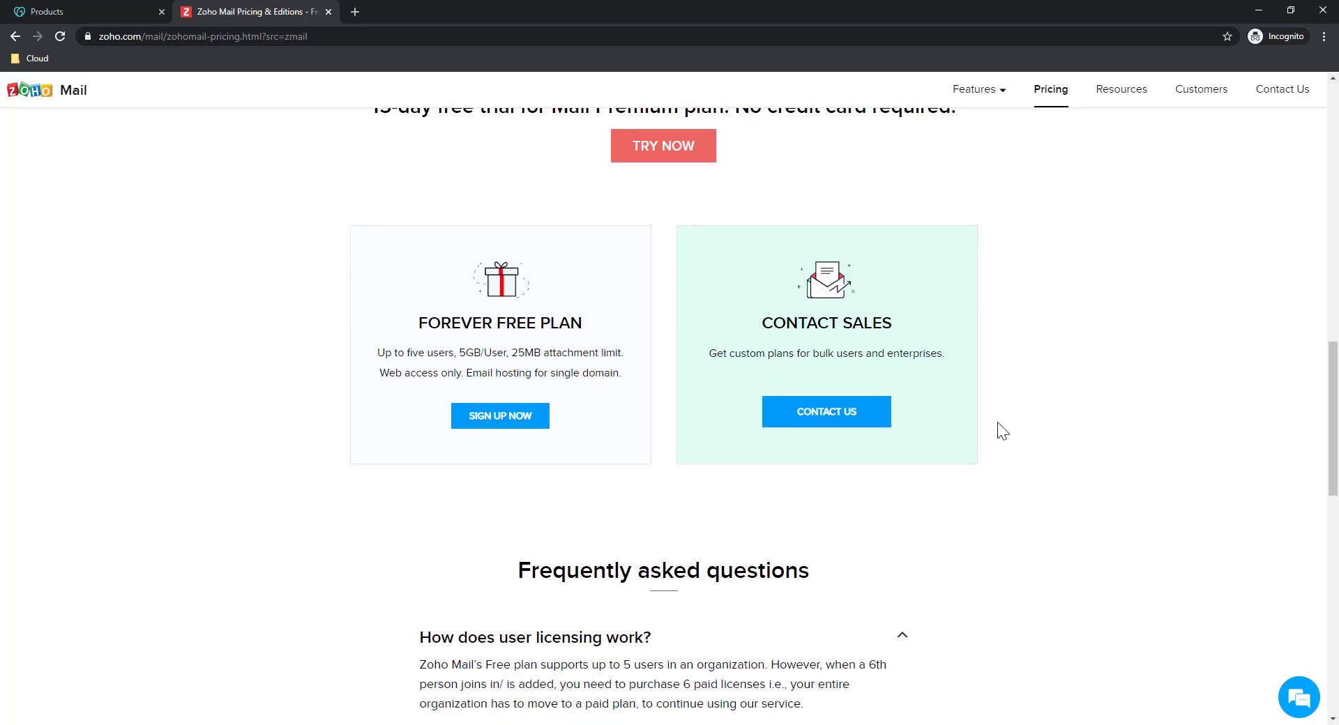
Review the Forever Free Plan card (up to five users, 5GB per user) and collapse the chat panel
drag(421, 328, 547, 327)
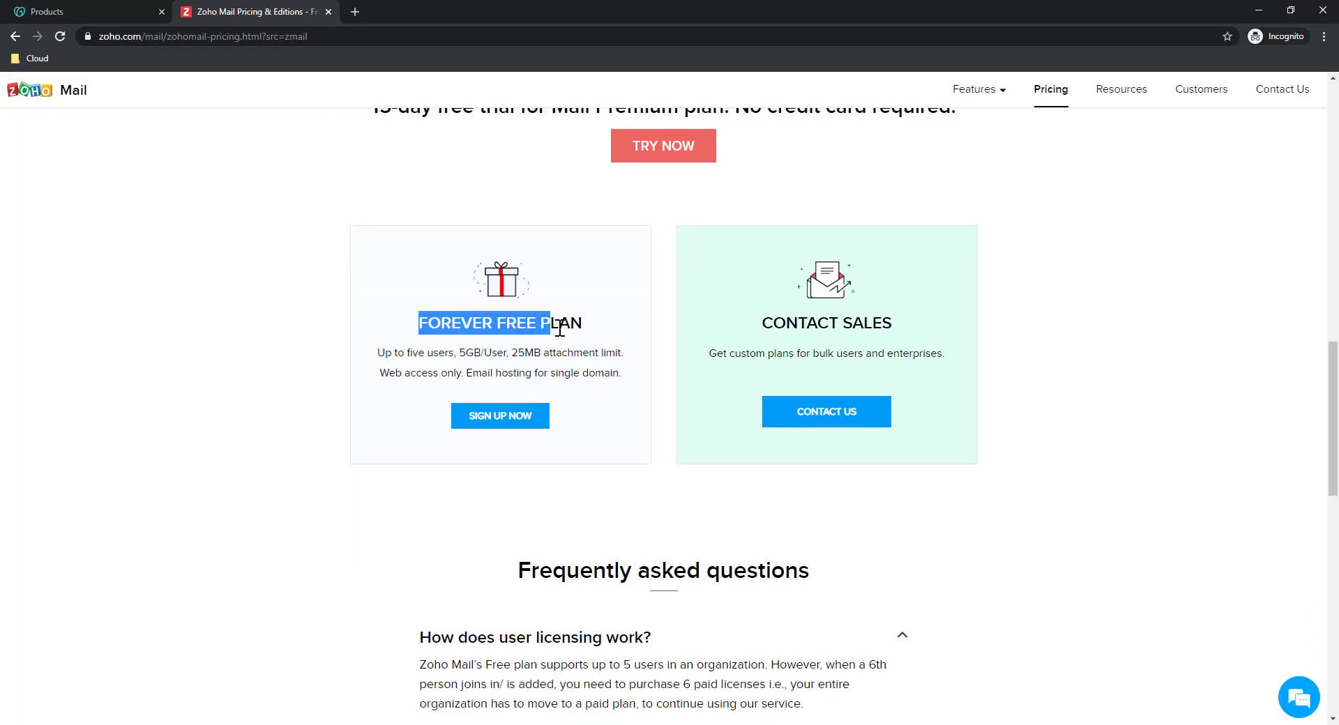
click(520, 325)
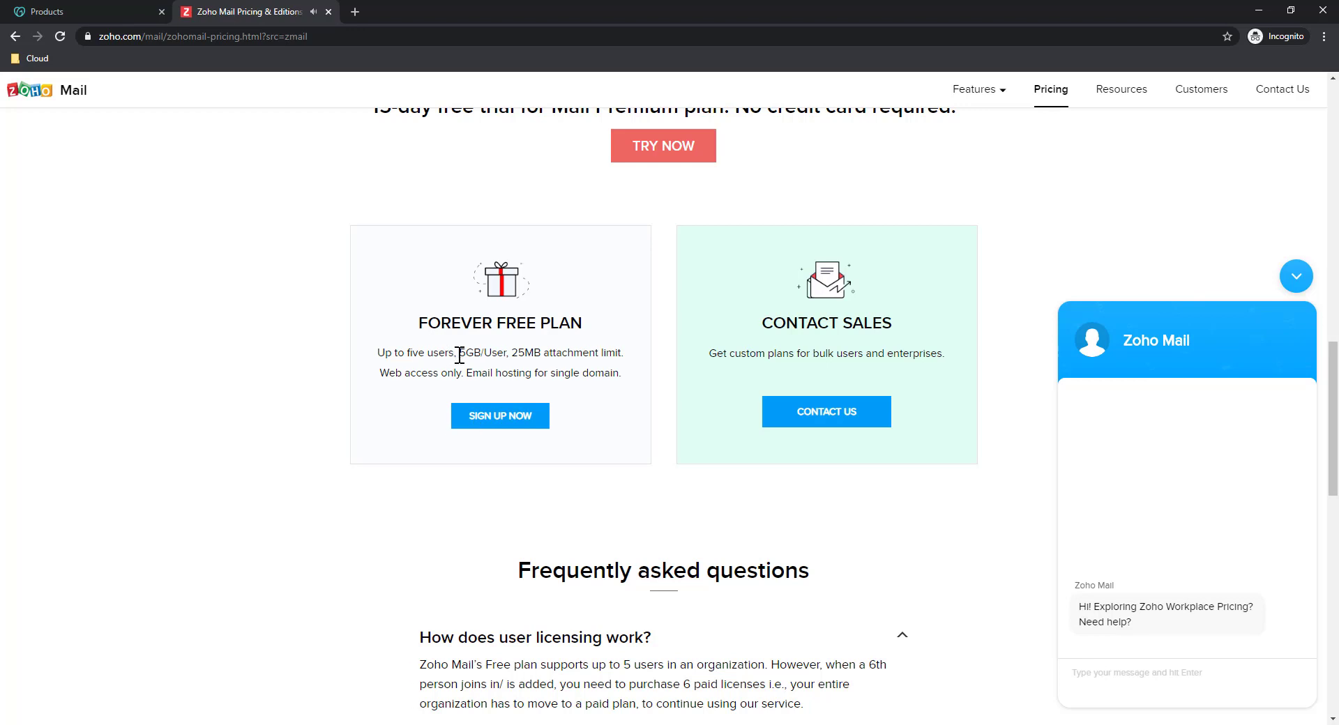
drag(459, 356, 492, 354)
click(492, 355)
click(1290, 281)
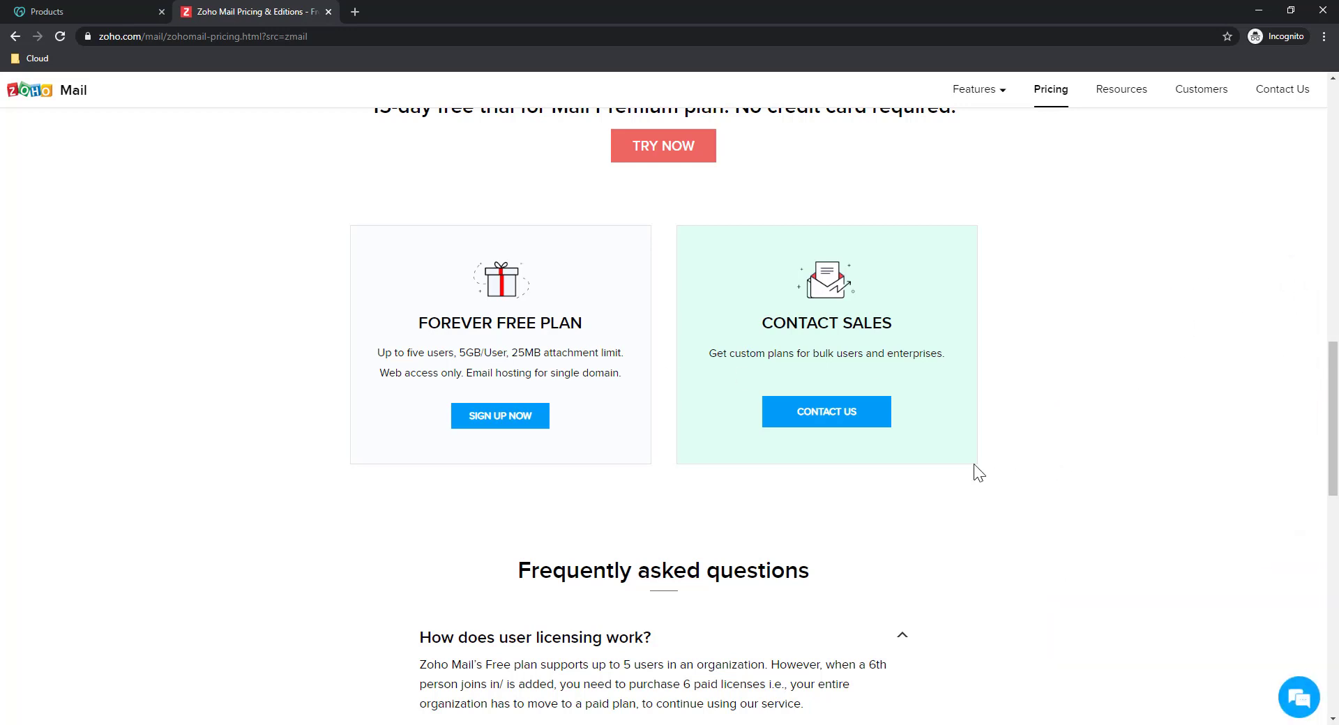
Sign up for the Forever Free Plan and add learncloudwith.me as the existing domain
click(496, 422)
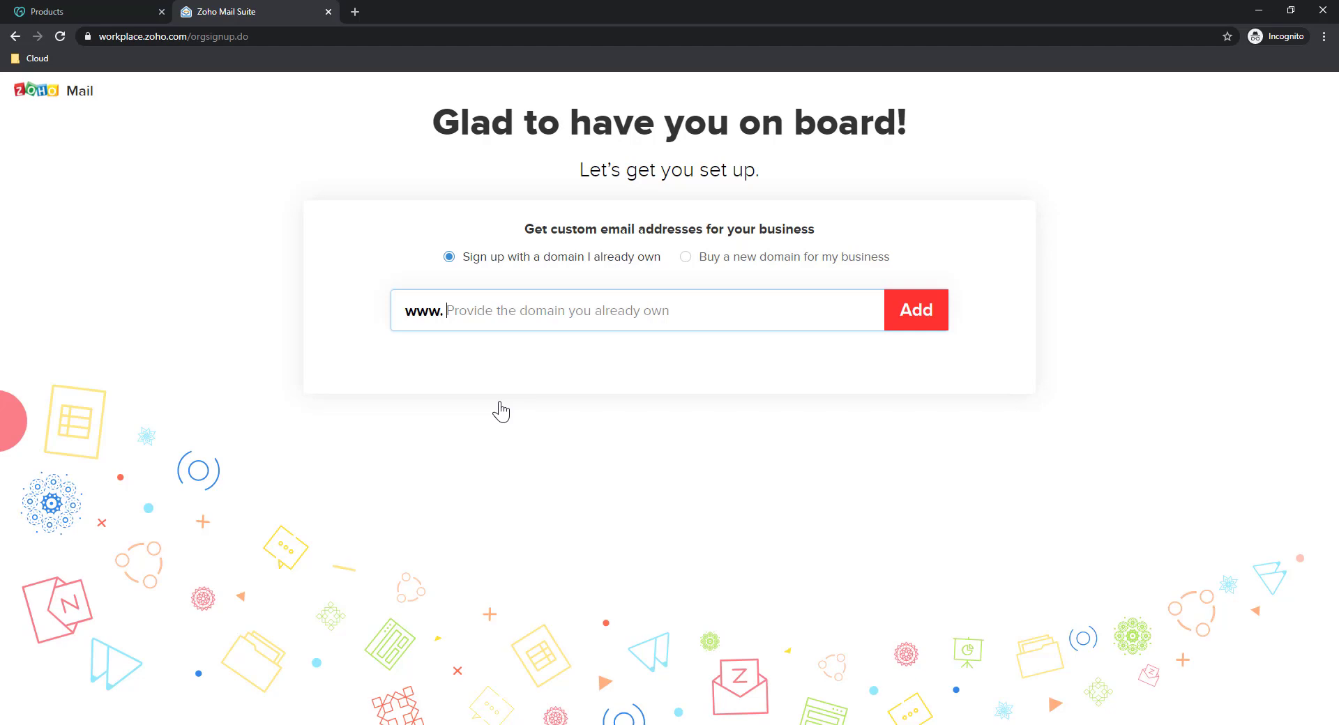
text(lear)
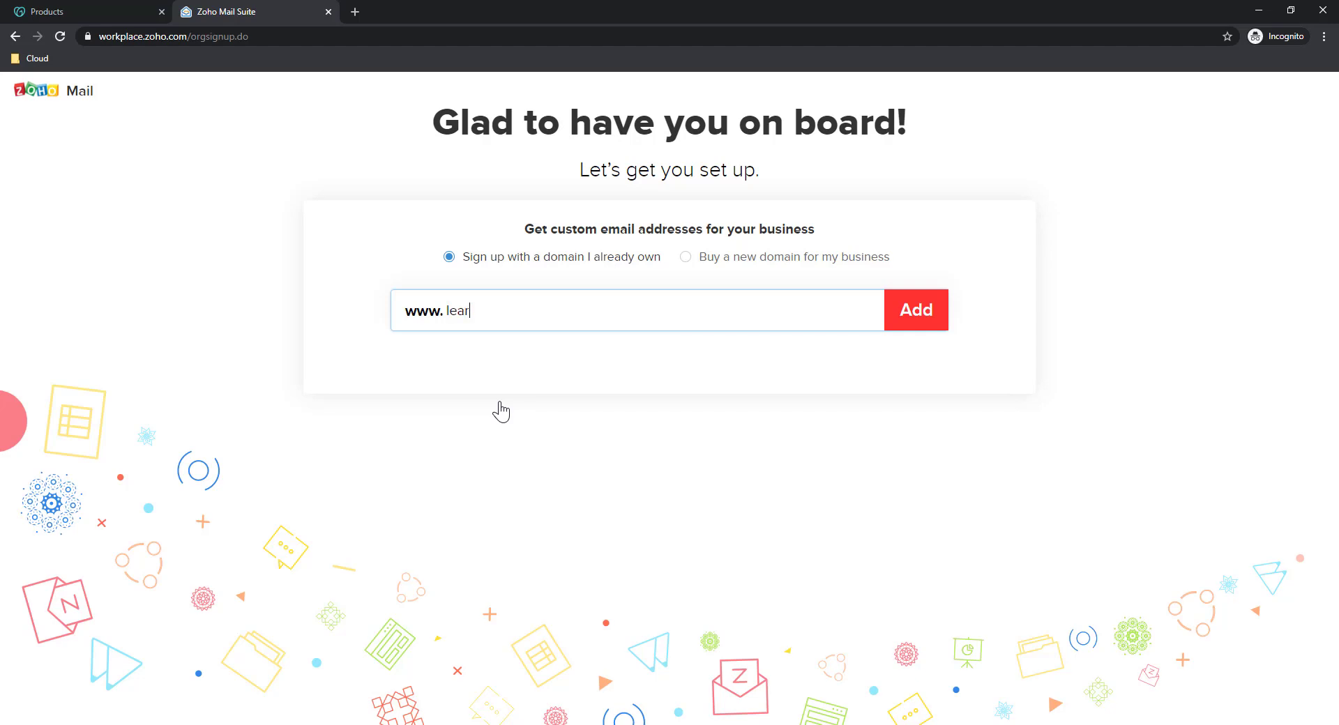
text(ncloudwi)
key(BackSpace)
text(udwith.me)
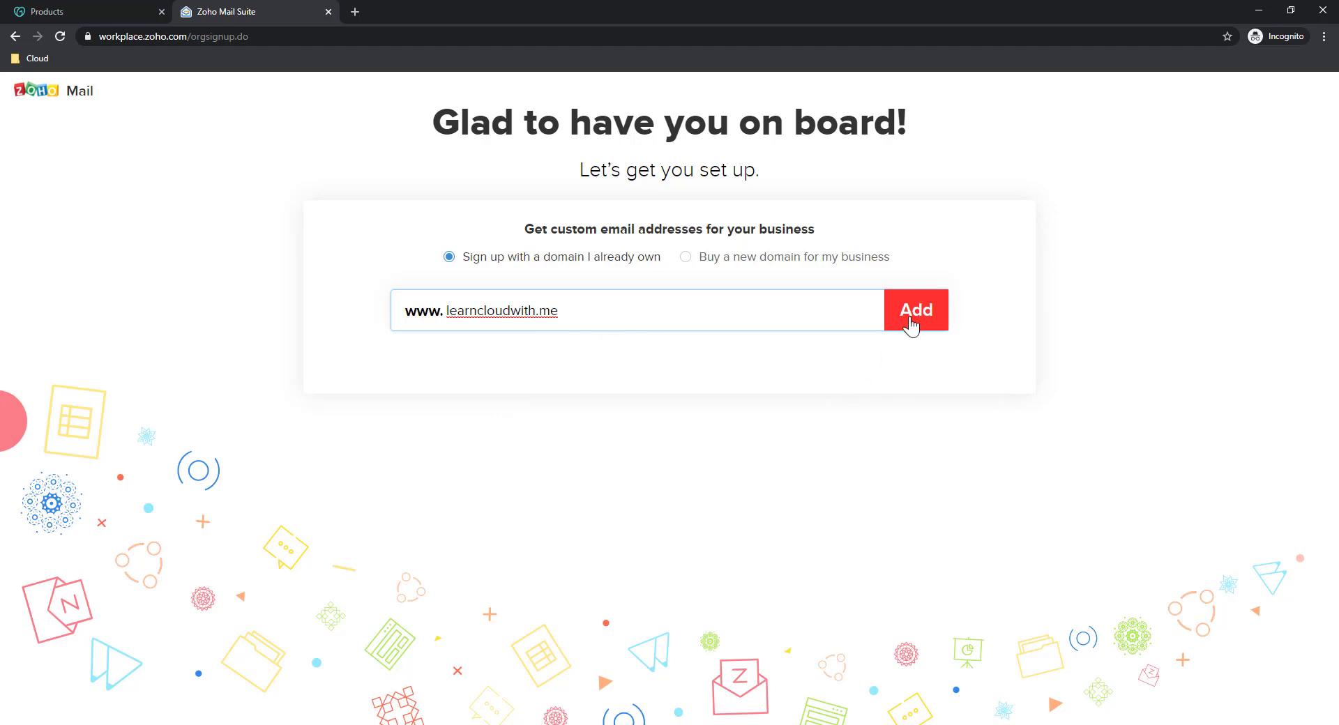
drag(586, 317, 449, 317)
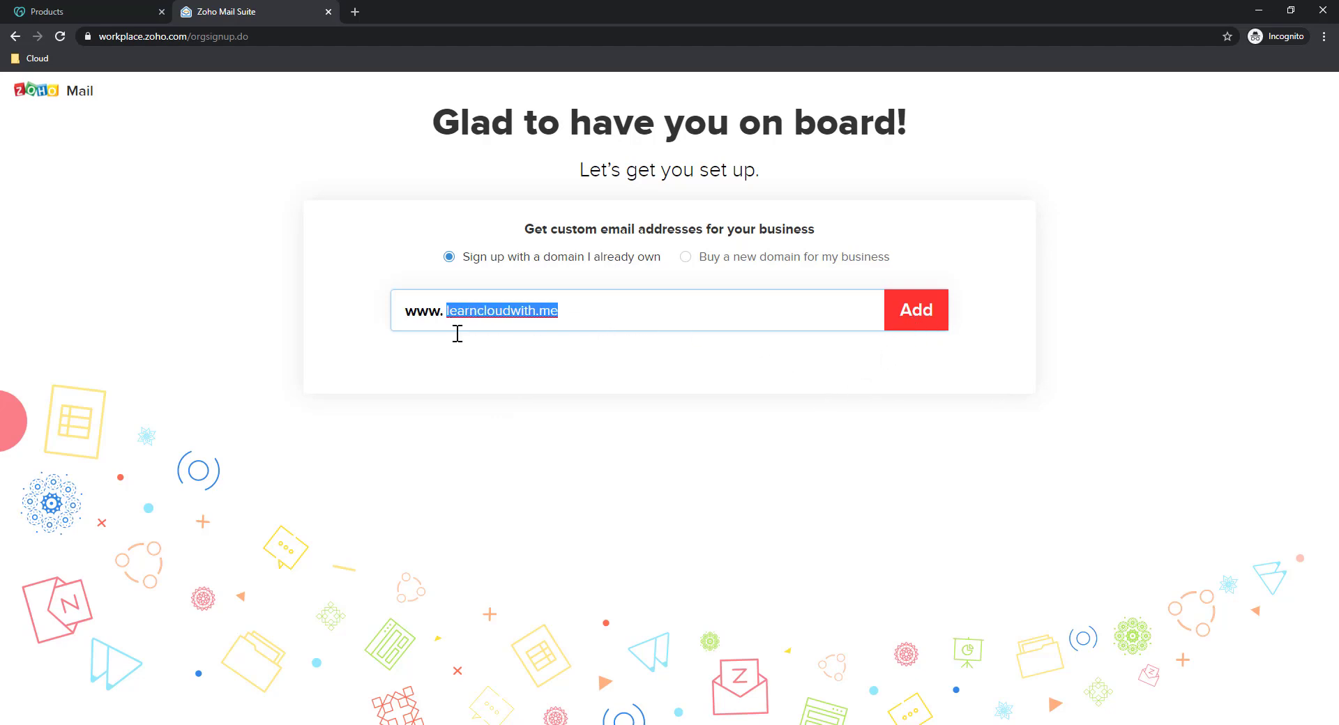
click(474, 361)
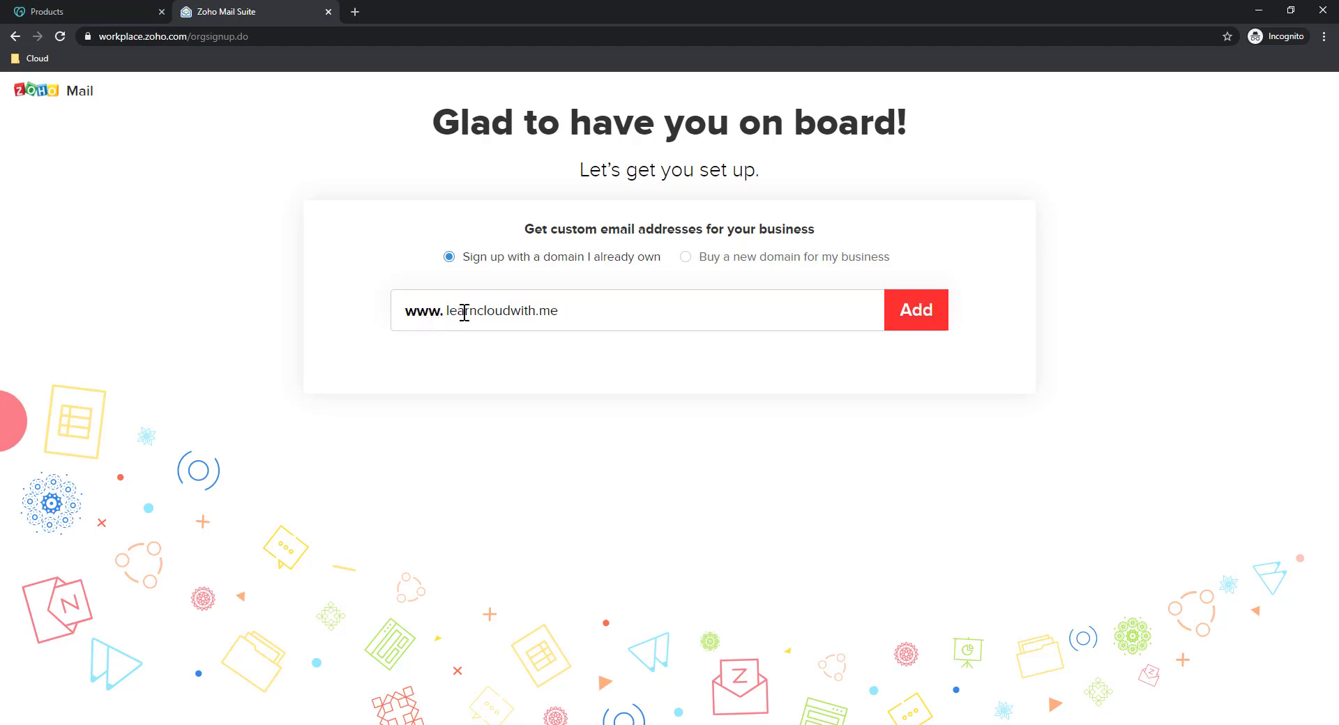
drag(448, 310, 597, 299)
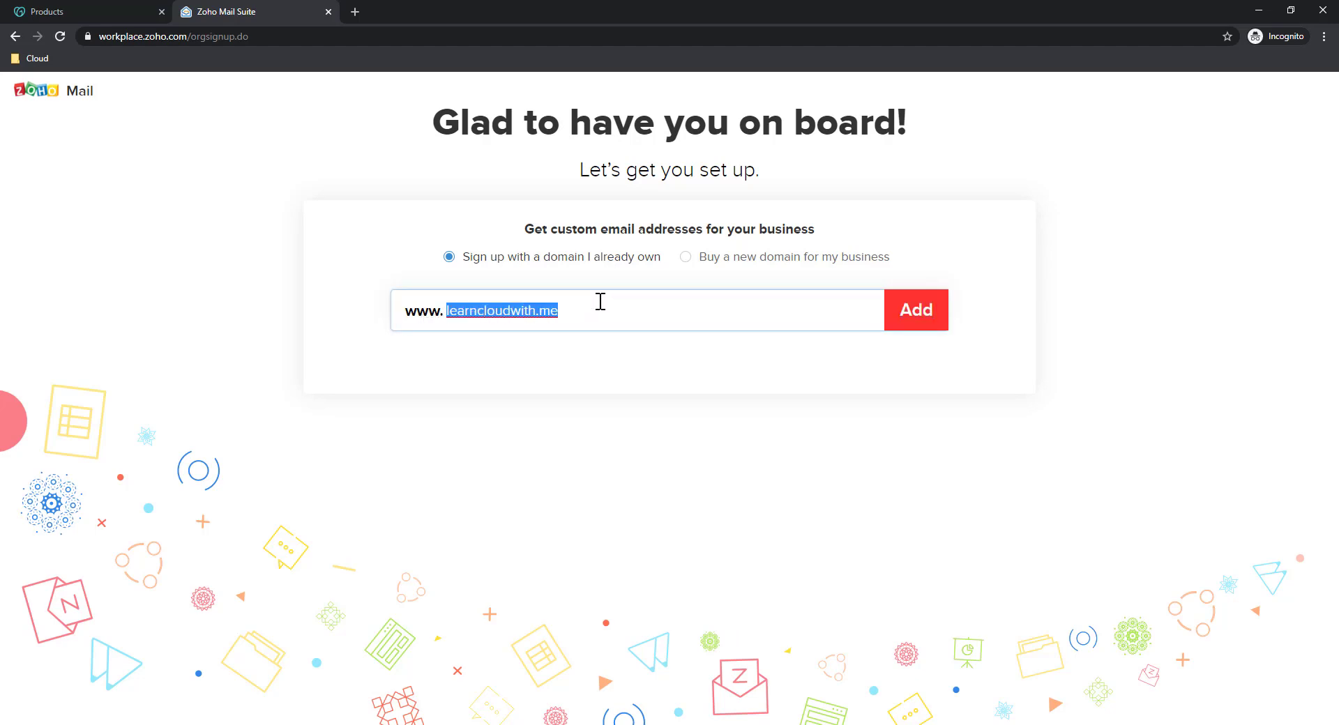
click(660, 358)
click(920, 317)
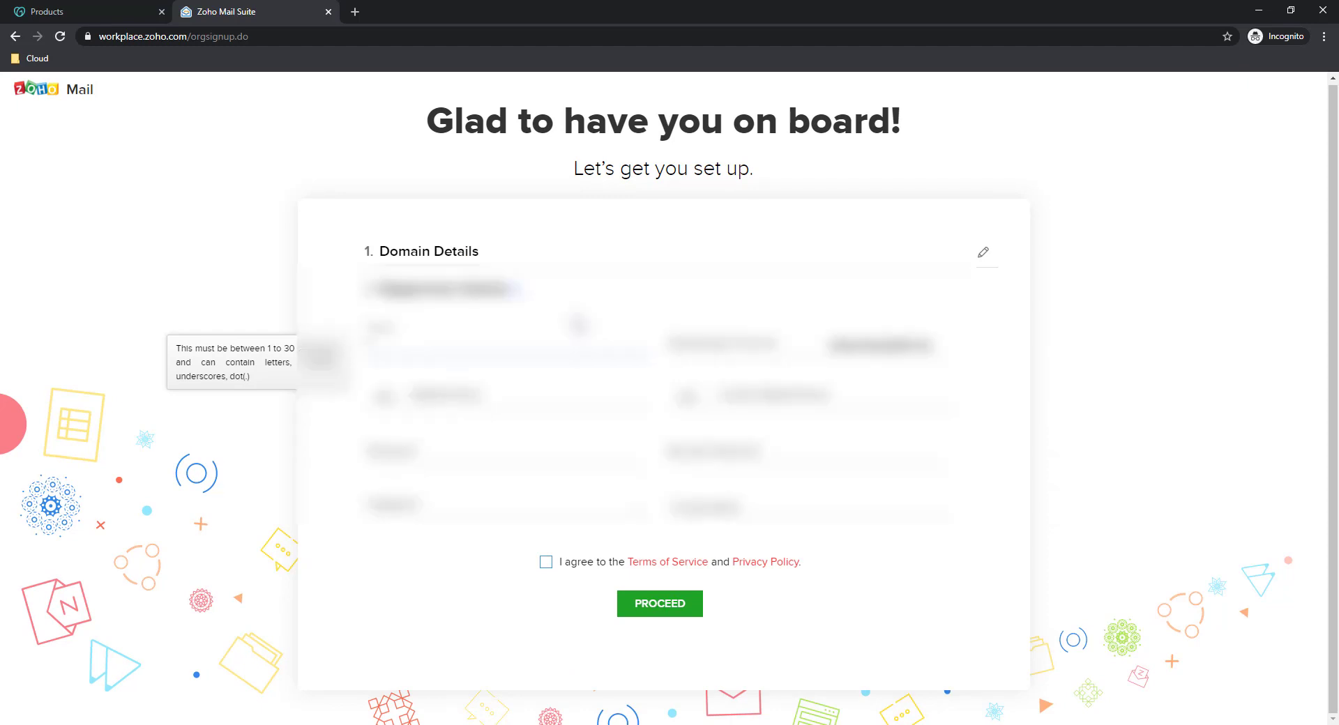
Enter the administrator's name, email address and mobile number in the sign-up form
text(johndoe)
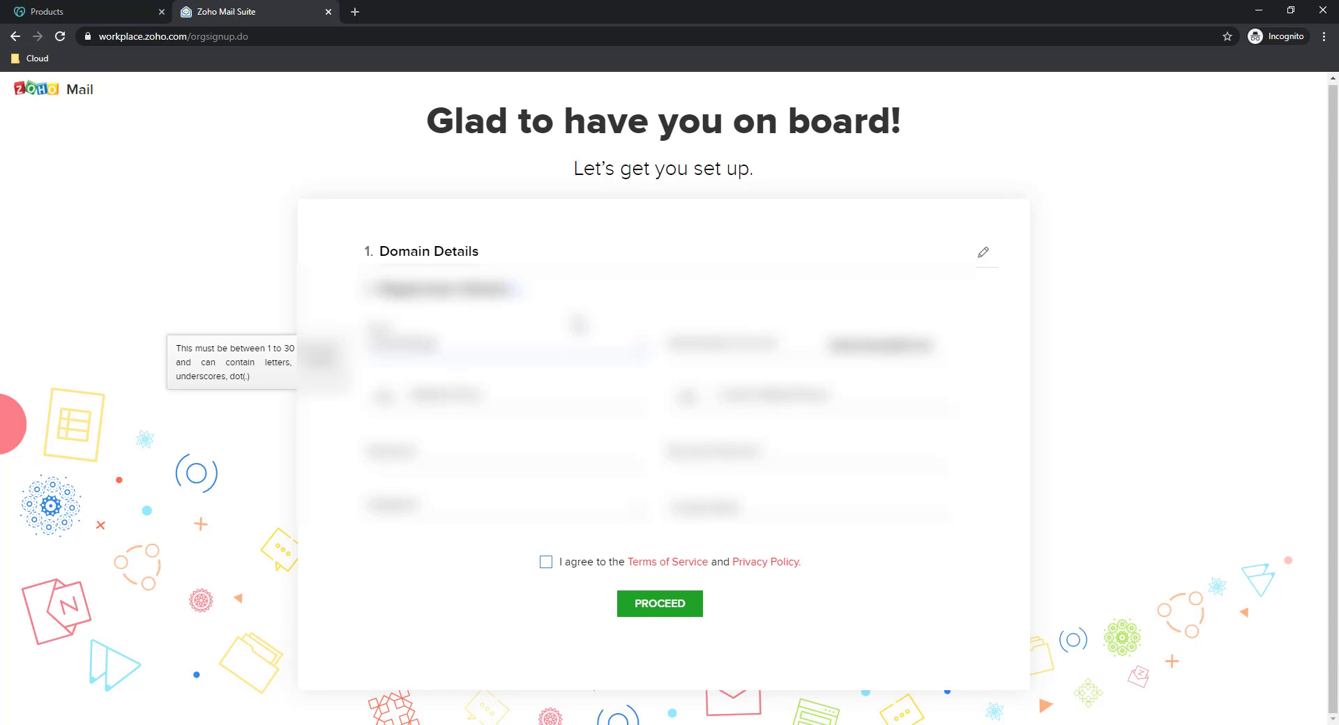
click(739, 345)
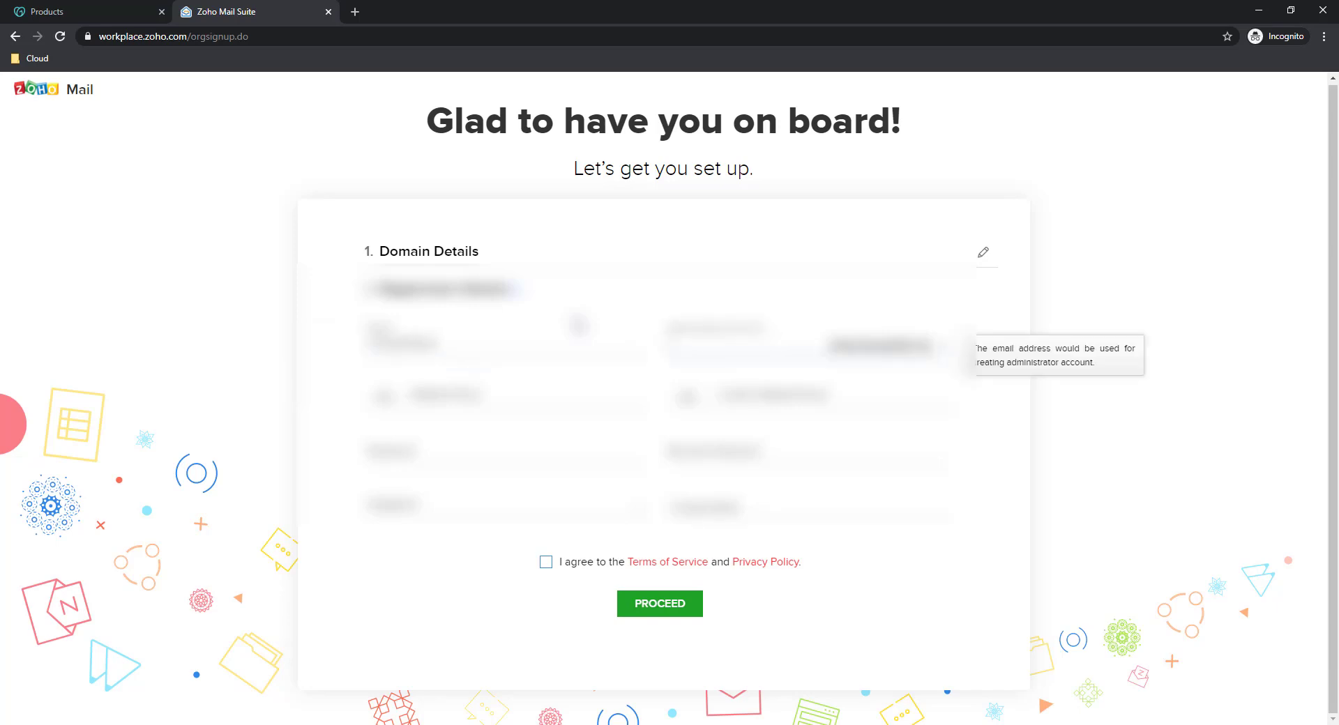
text(john)
click(523, 397)
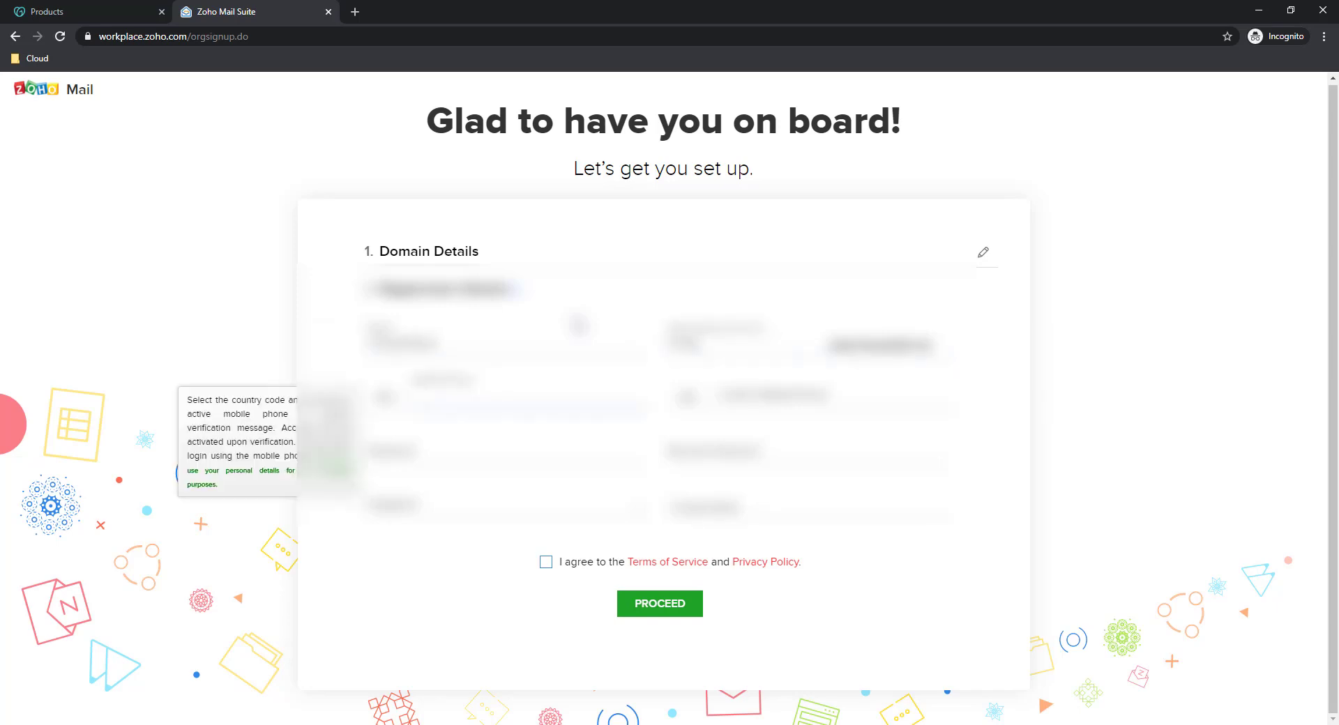
text(9)
text(9876)
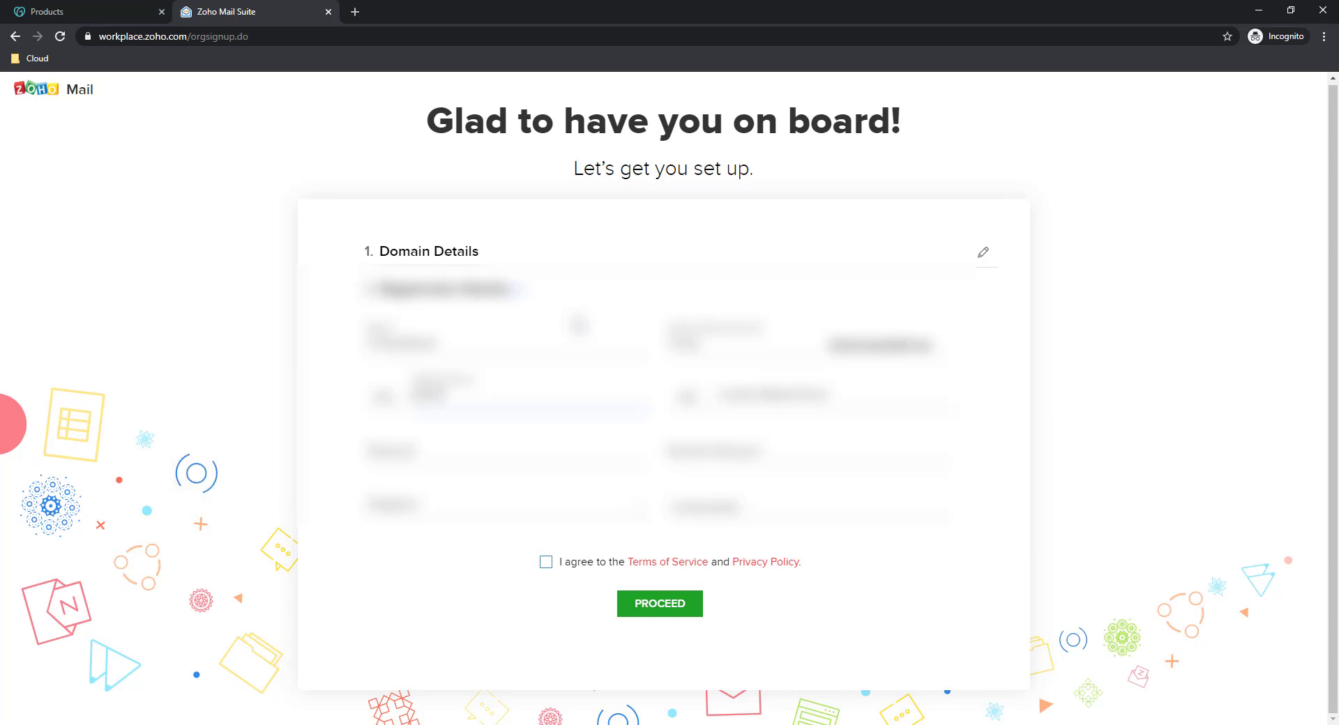
text(5432)
key(Tab)
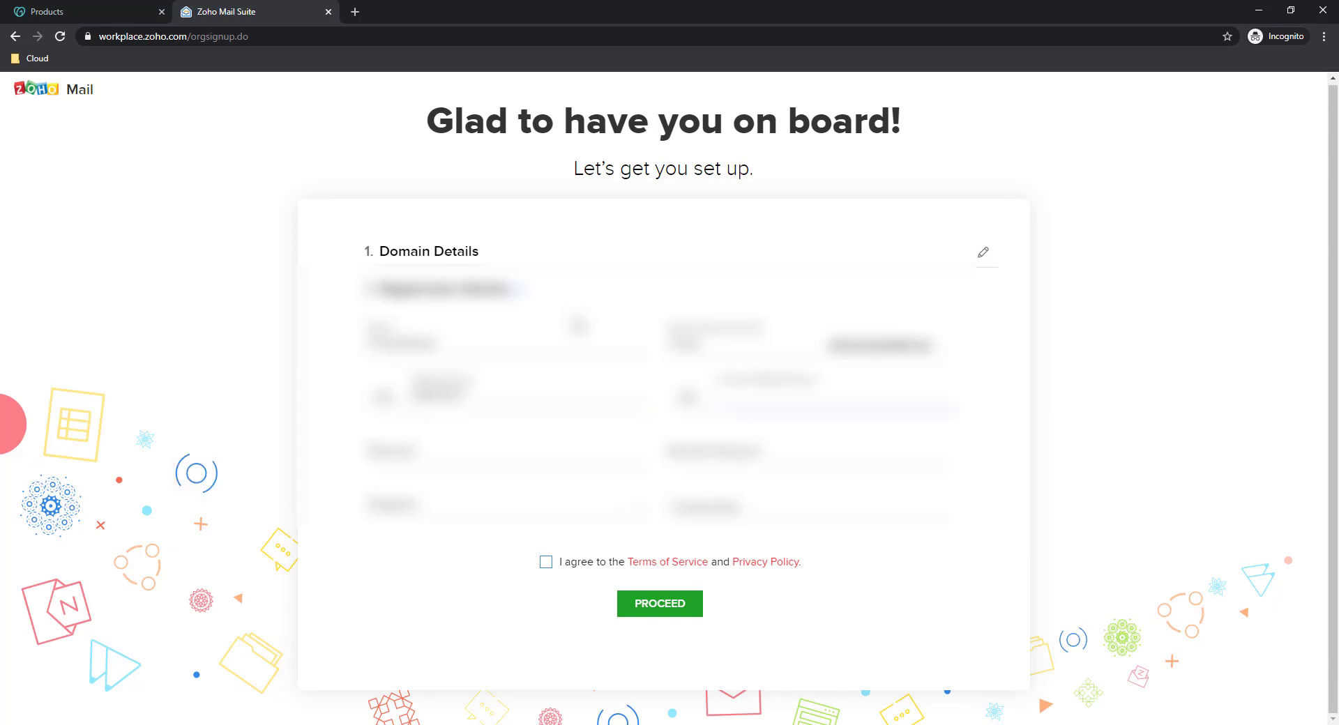
text(1234567890)
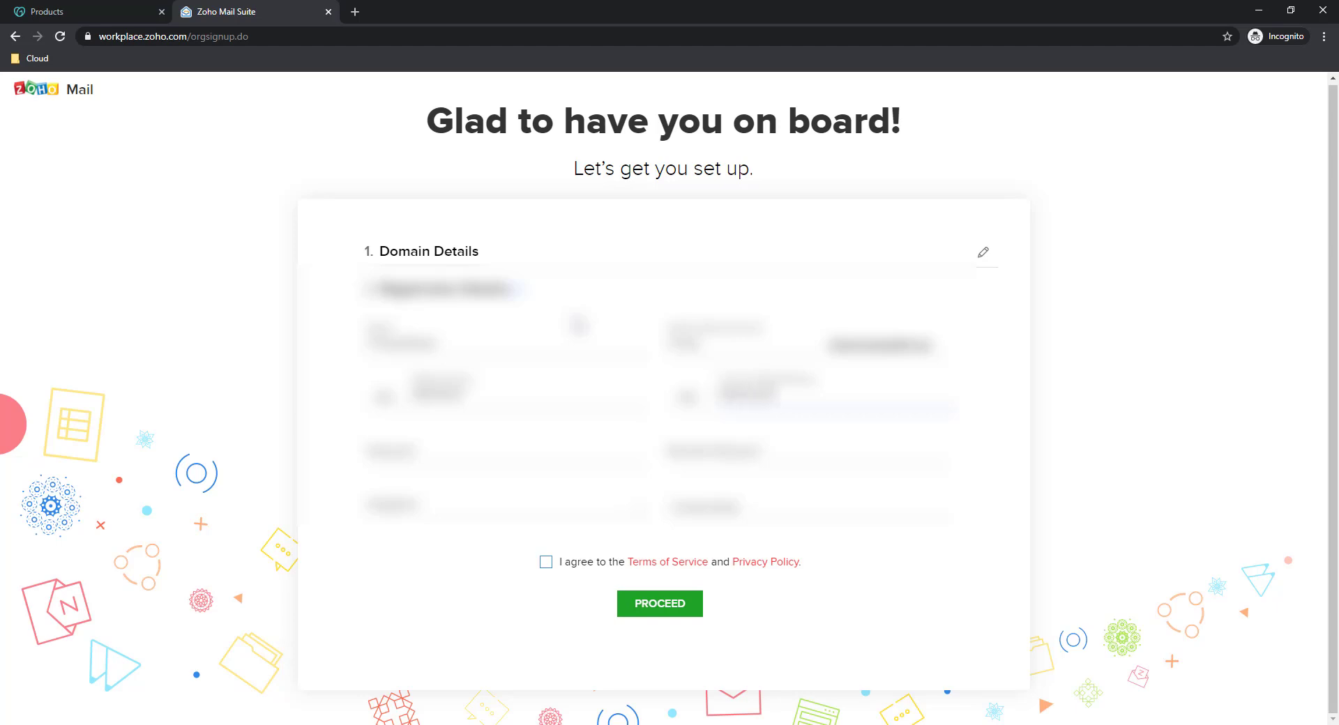
key(BackSpace)
key(BackSpace)
key(BackSpace)
key(BackSpace)
key(BackSpace)
key(BackSpace)
key(BackSpace)
text(4567)
Set the account password and fill in the last remaining detail field
click(426, 450)
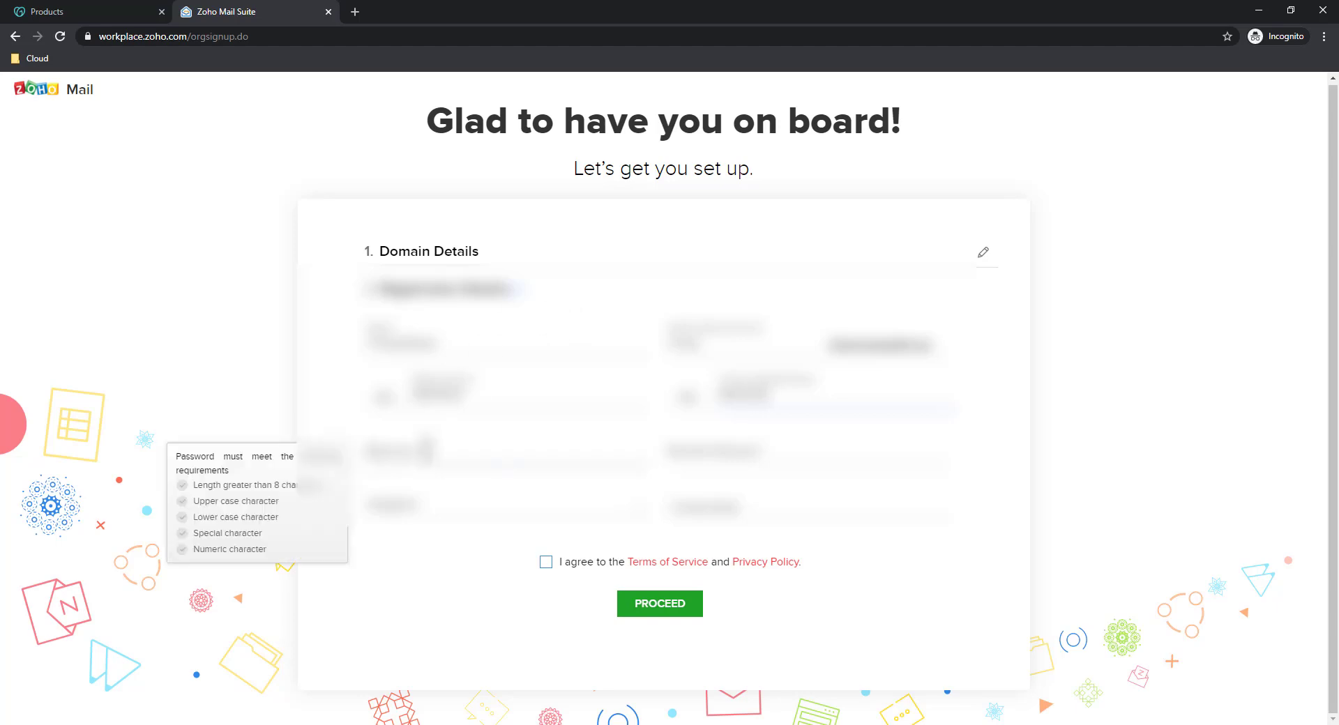
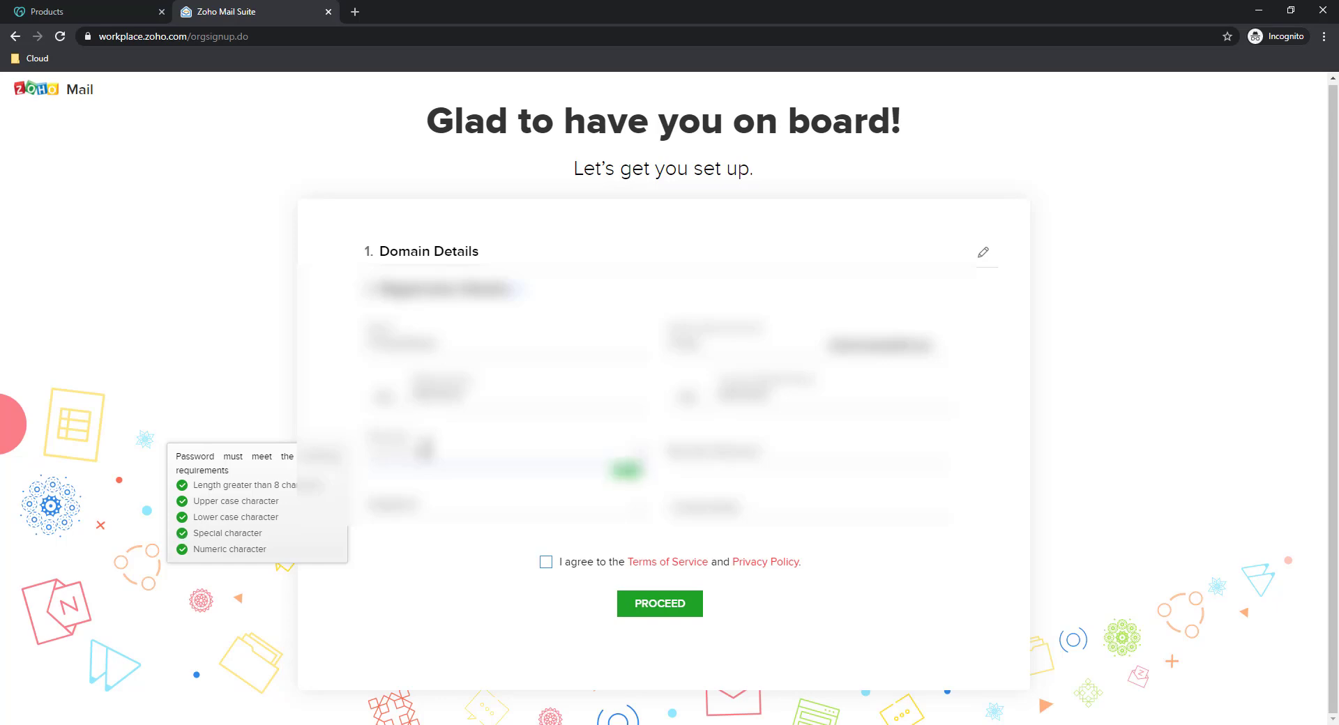
key(Tab)
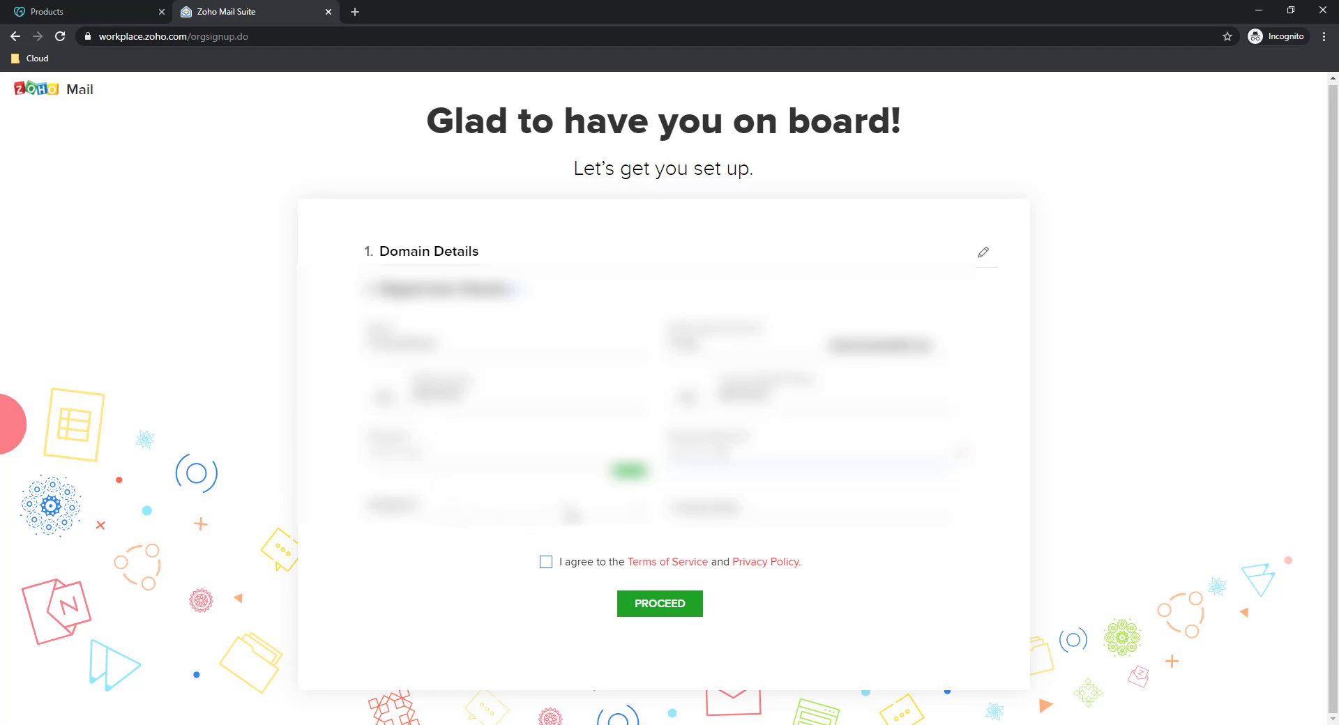
click(700, 500)
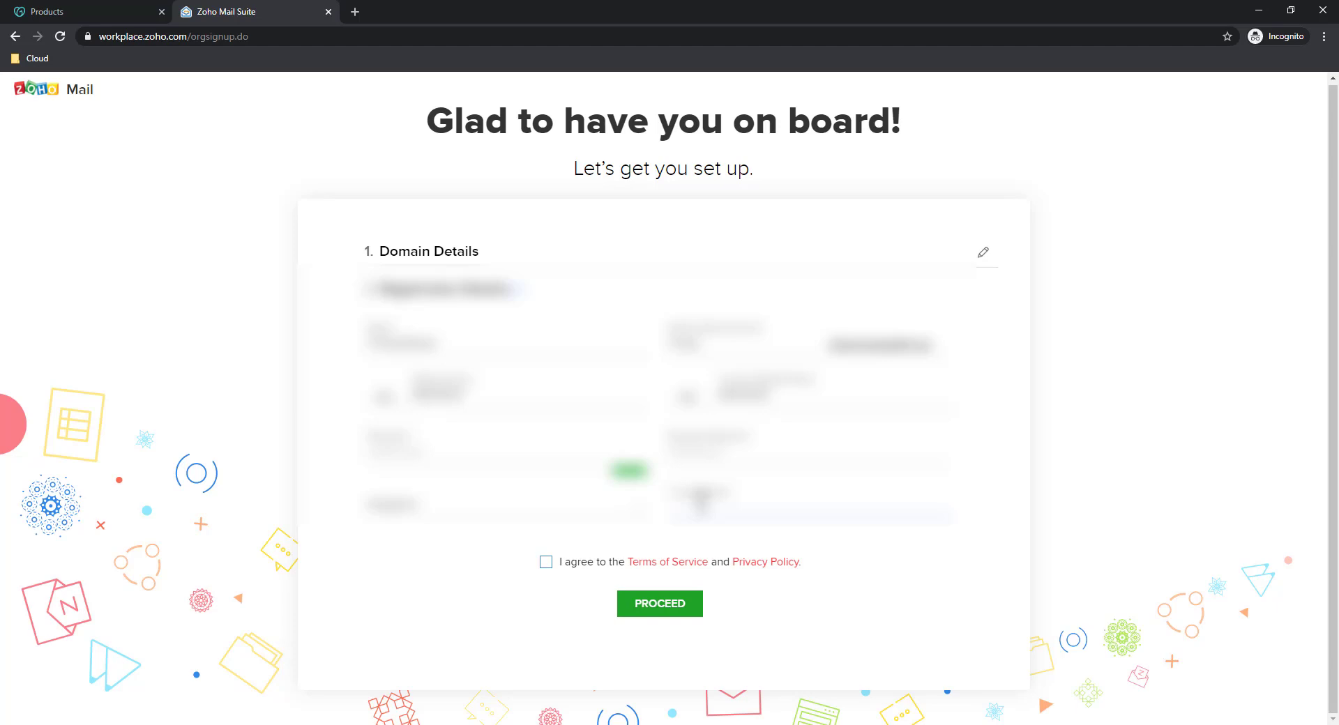
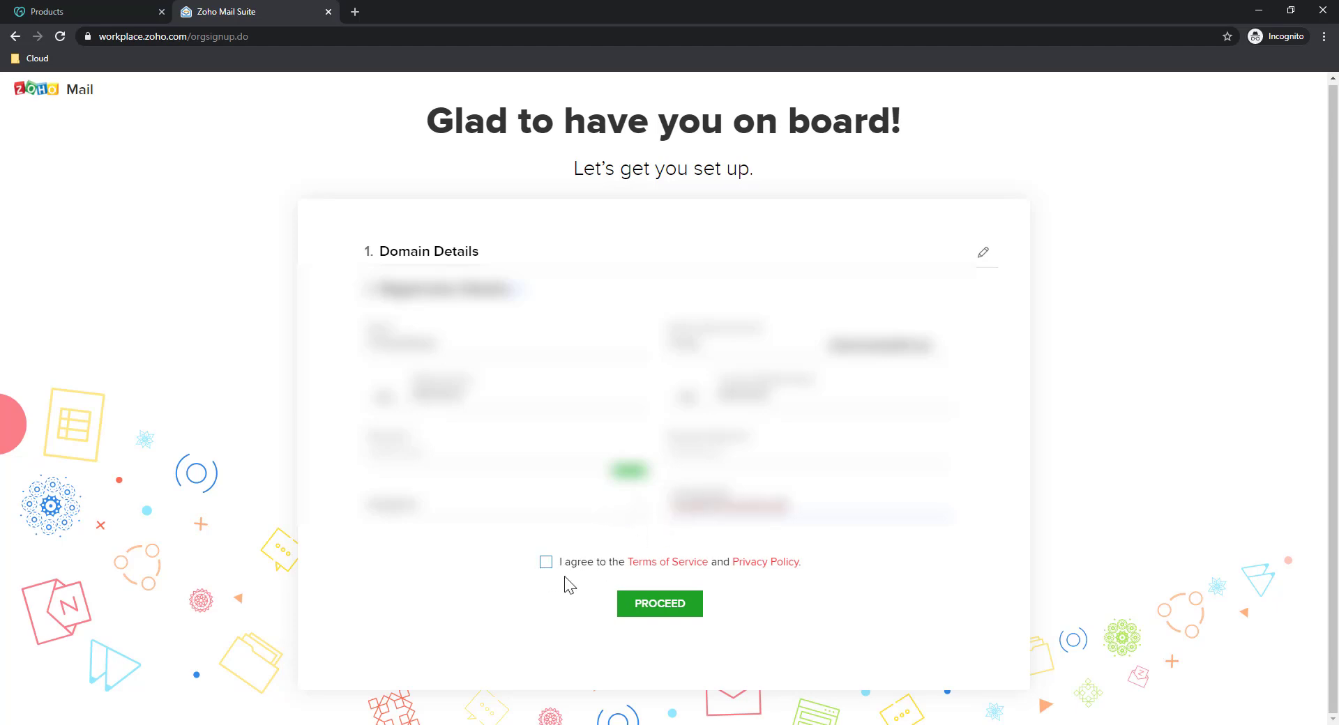
Accept the Terms of Service and Privacy Policy, proceed, and complete the account sign-up
click(546, 565)
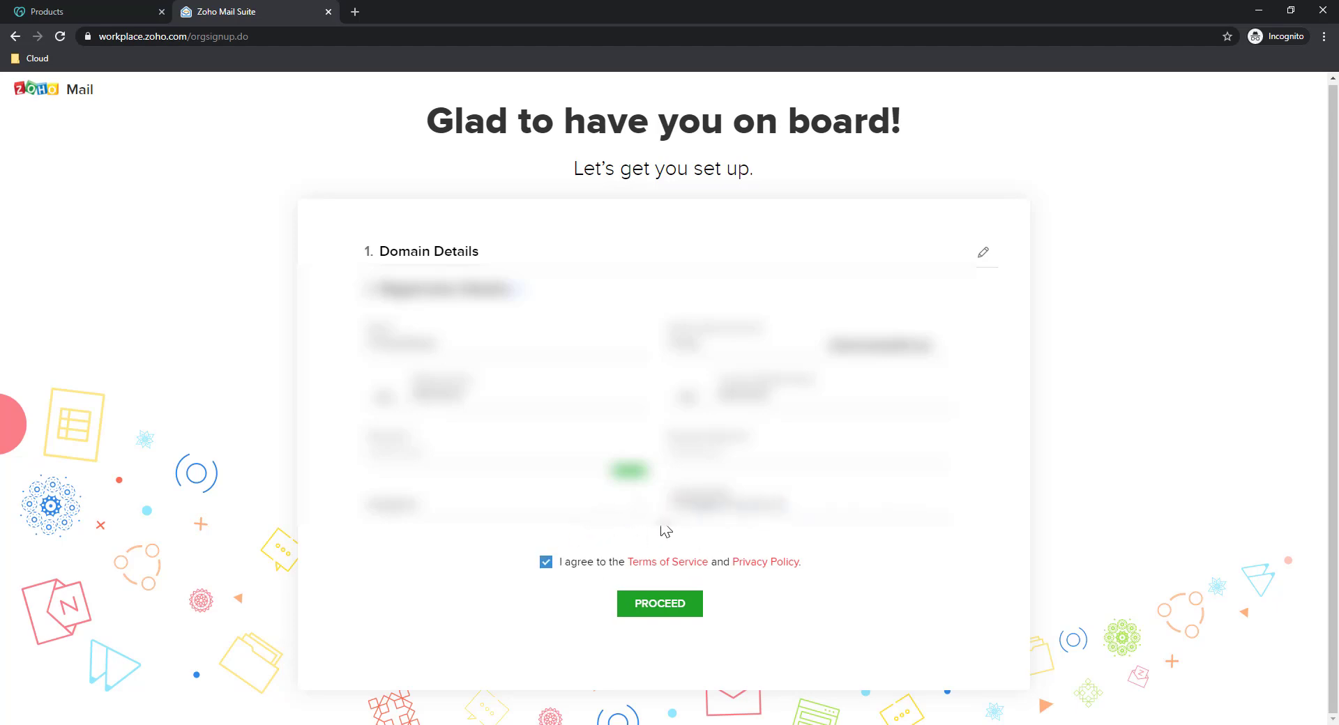
click(662, 610)
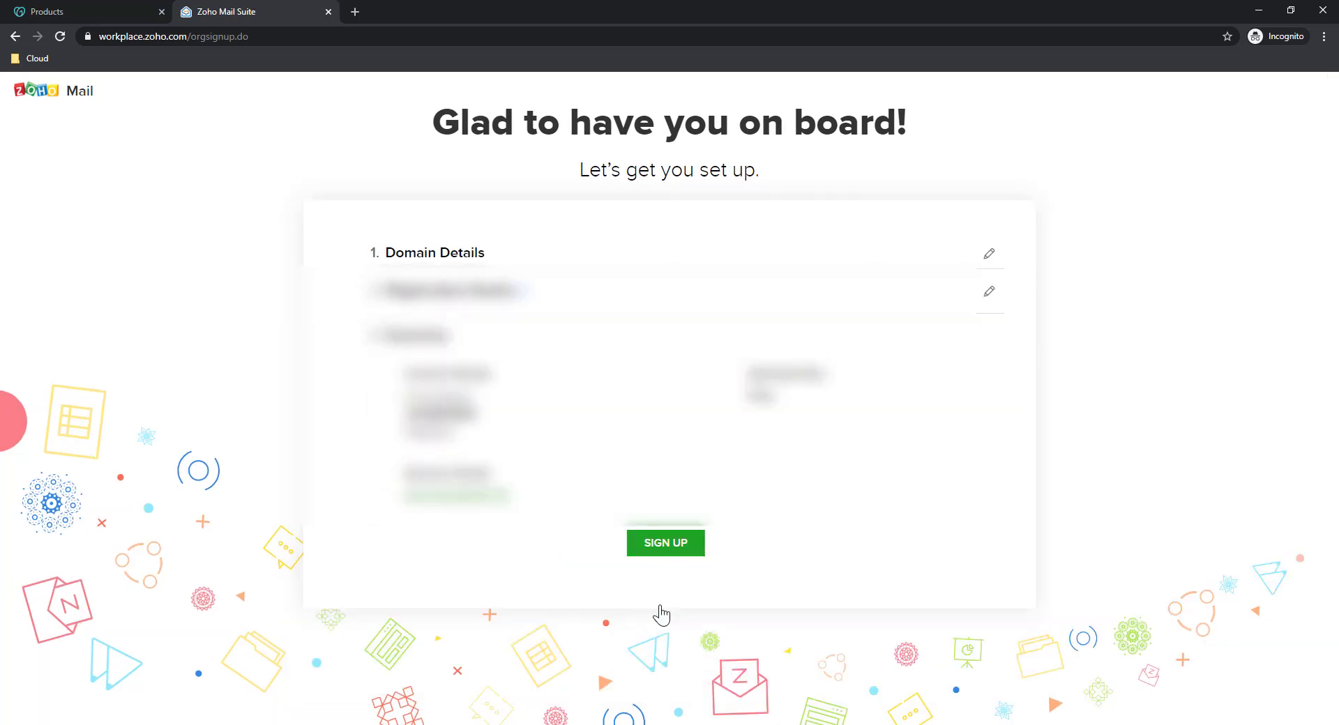
click(666, 543)
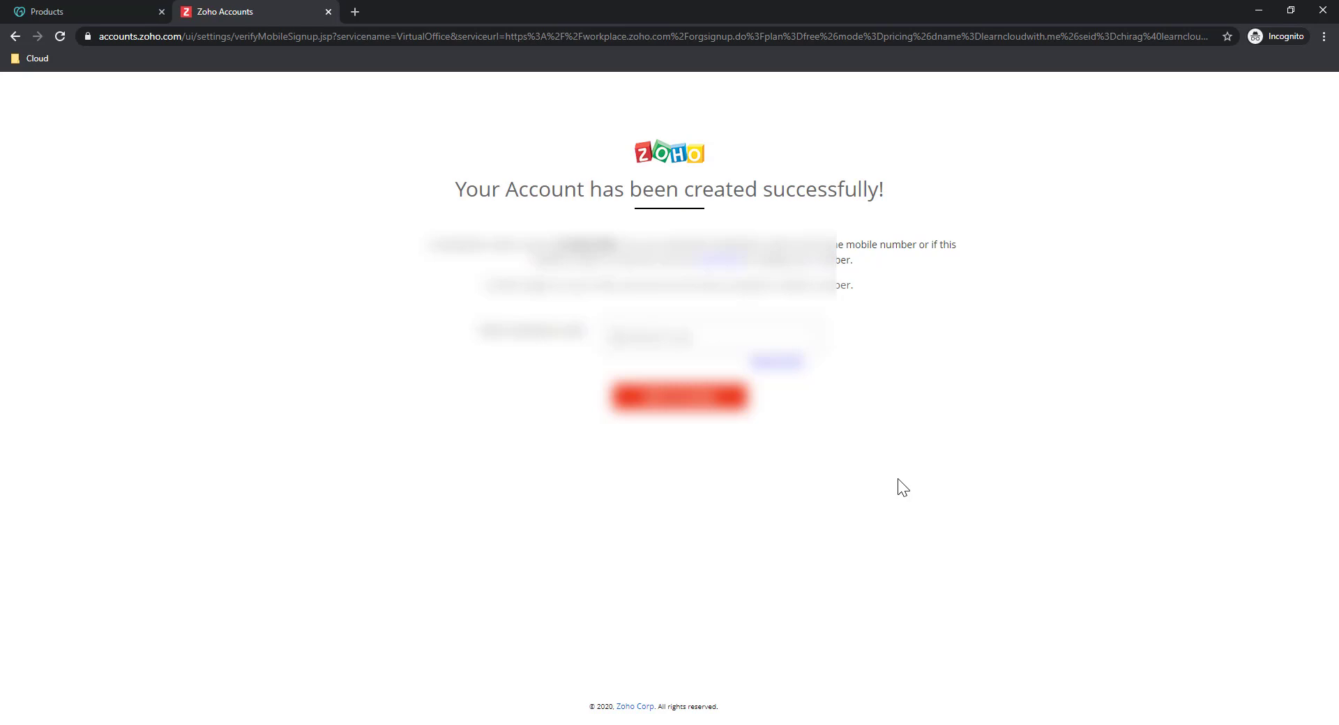
Enter the mobile verification code and submit it for verification
click(704, 404)
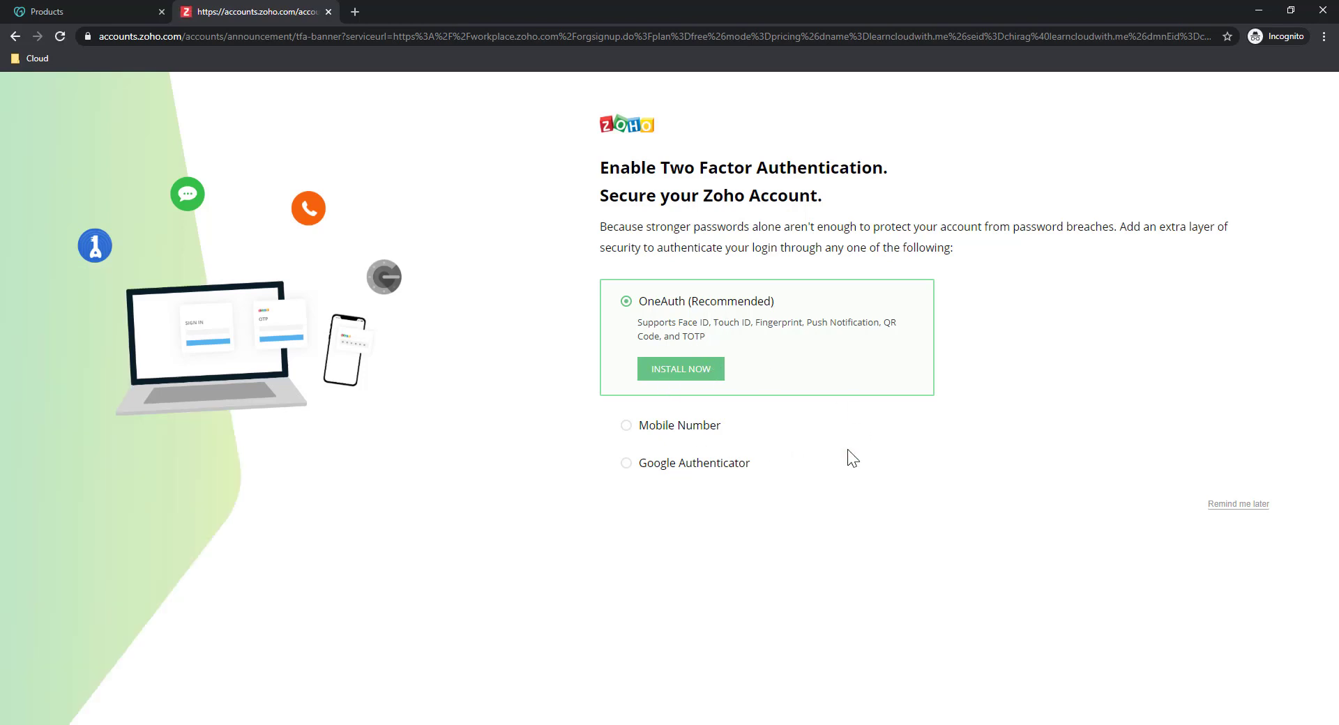
Postpone two-factor authentication setup with Remind me later
click(1232, 506)
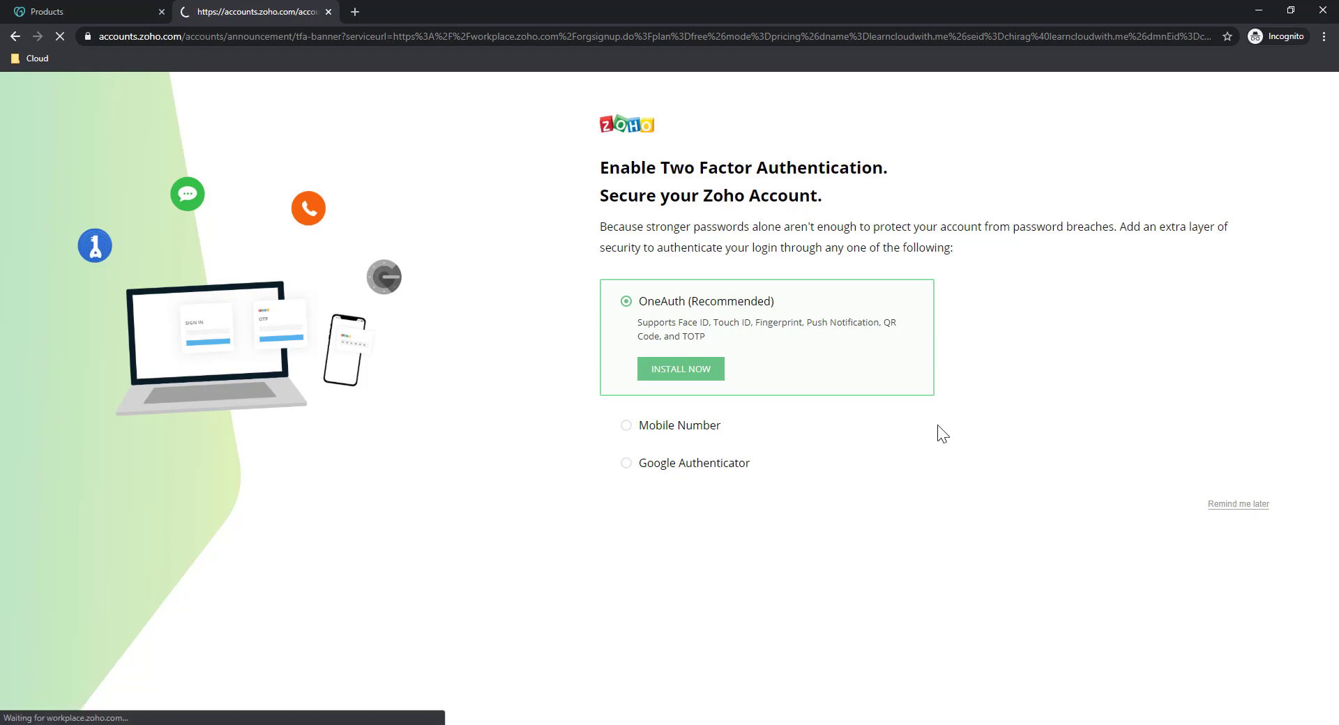
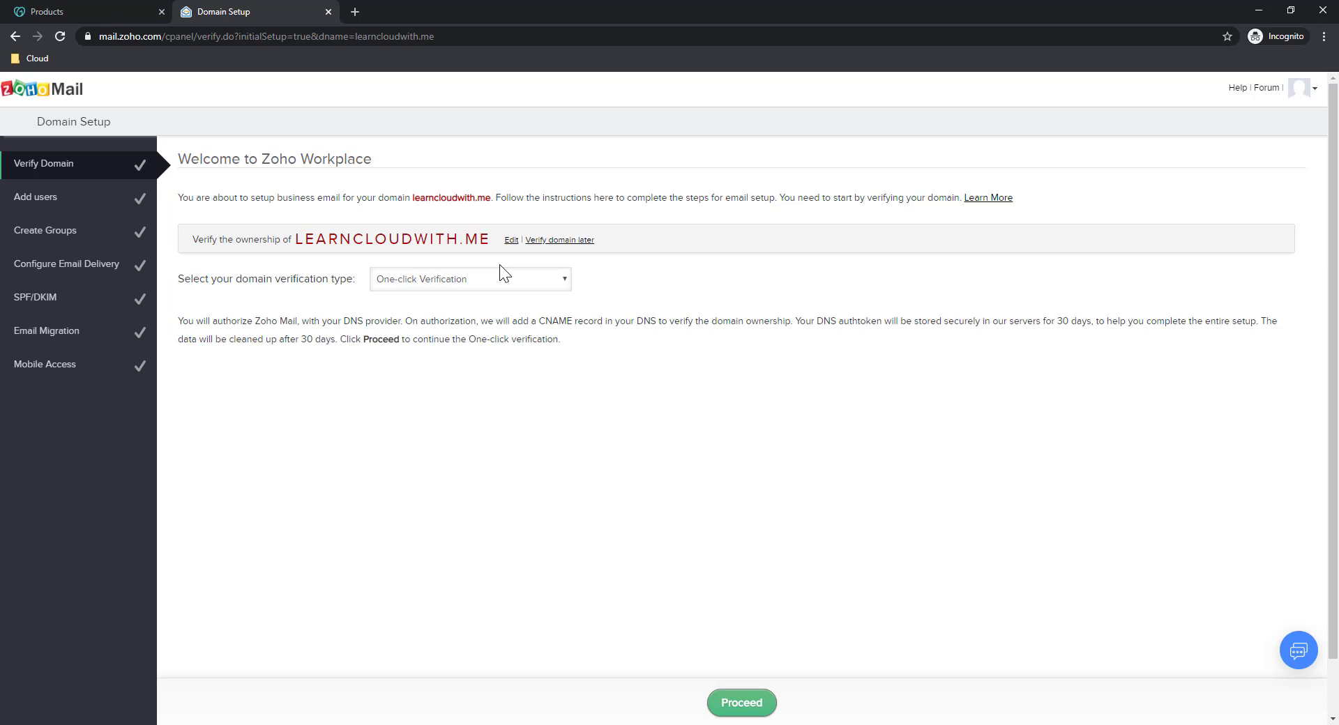
Choose Manual verification with GoDaddy as DNS manager and copy the TXT verification value
click(488, 279)
click(417, 320)
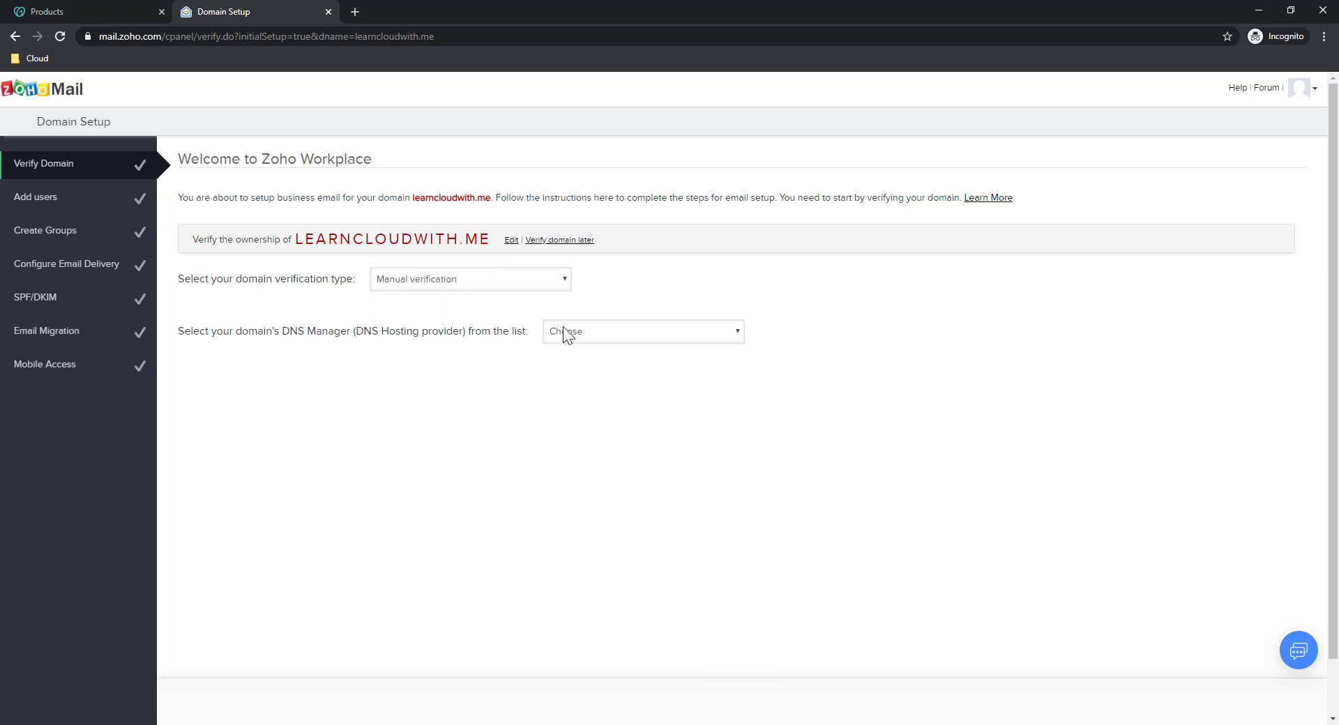
click(605, 333)
click(608, 361)
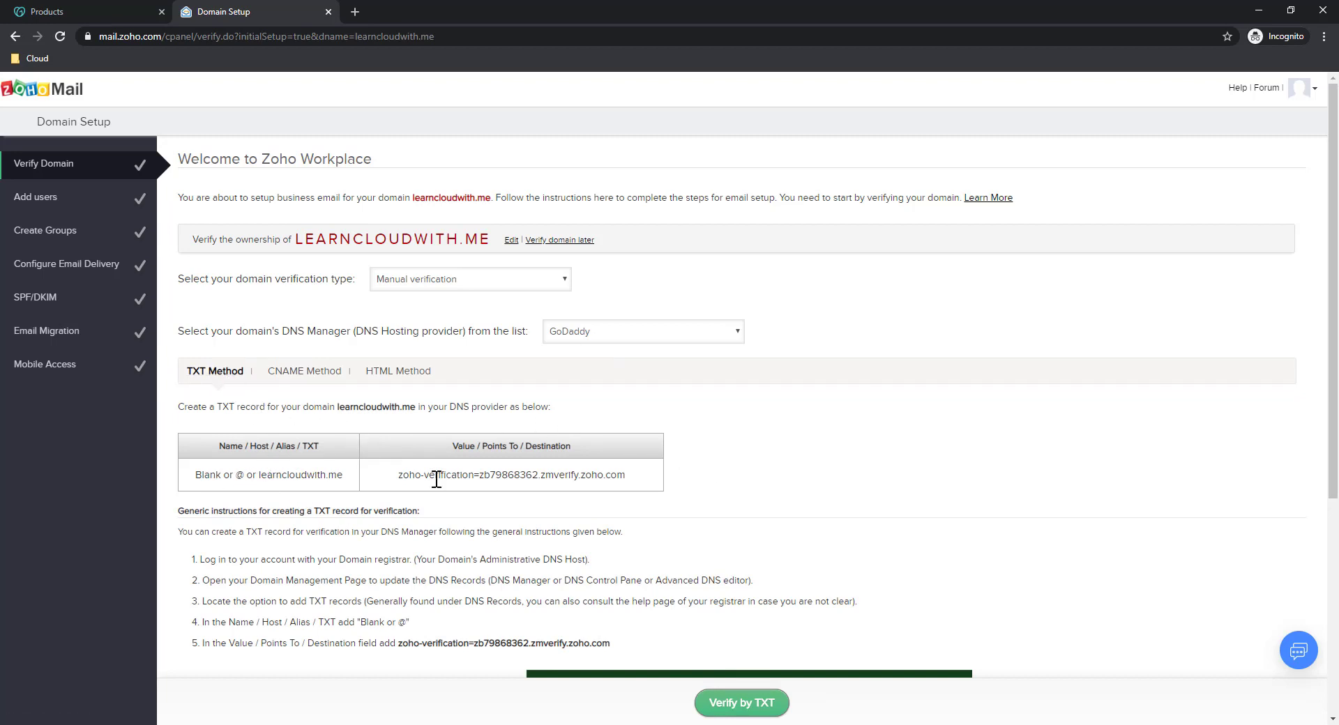
drag(403, 476, 644, 474)
key(ctrl+c)
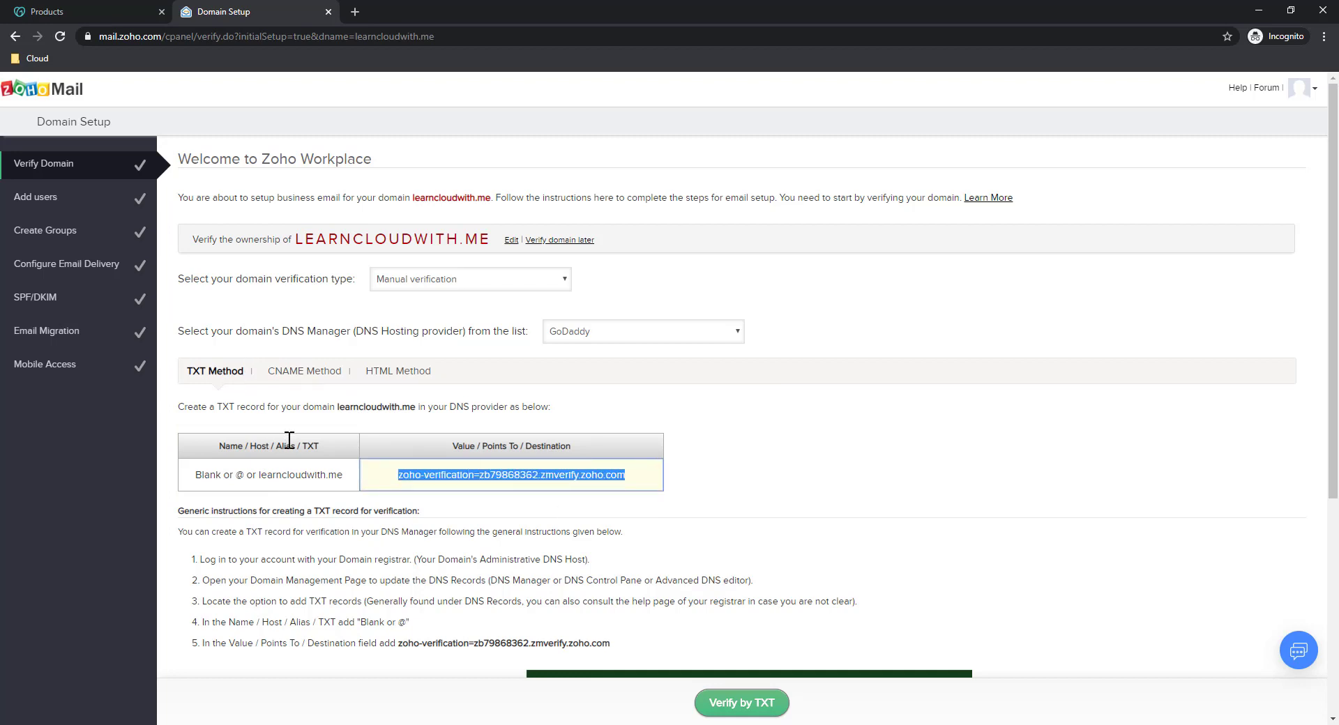
click(85, 11)
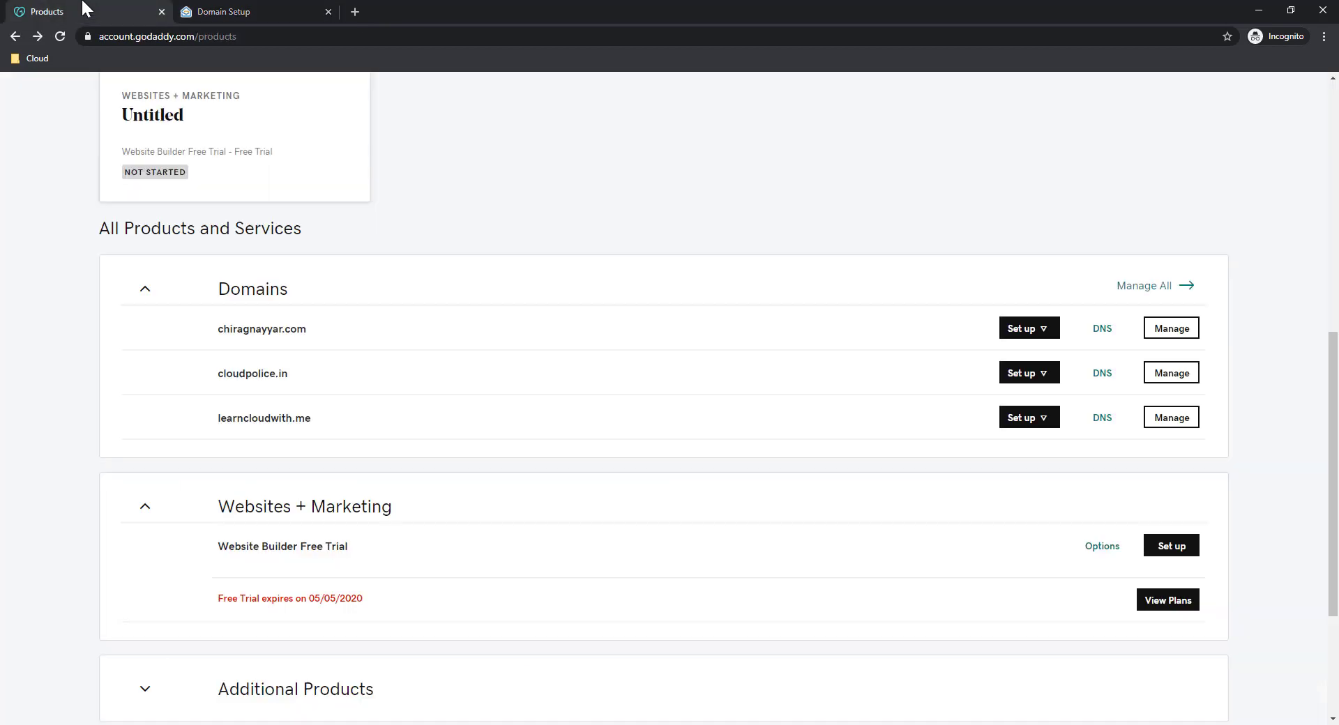
Start a new TXT record in the DNS records for learncloudwith.me
click(1103, 420)
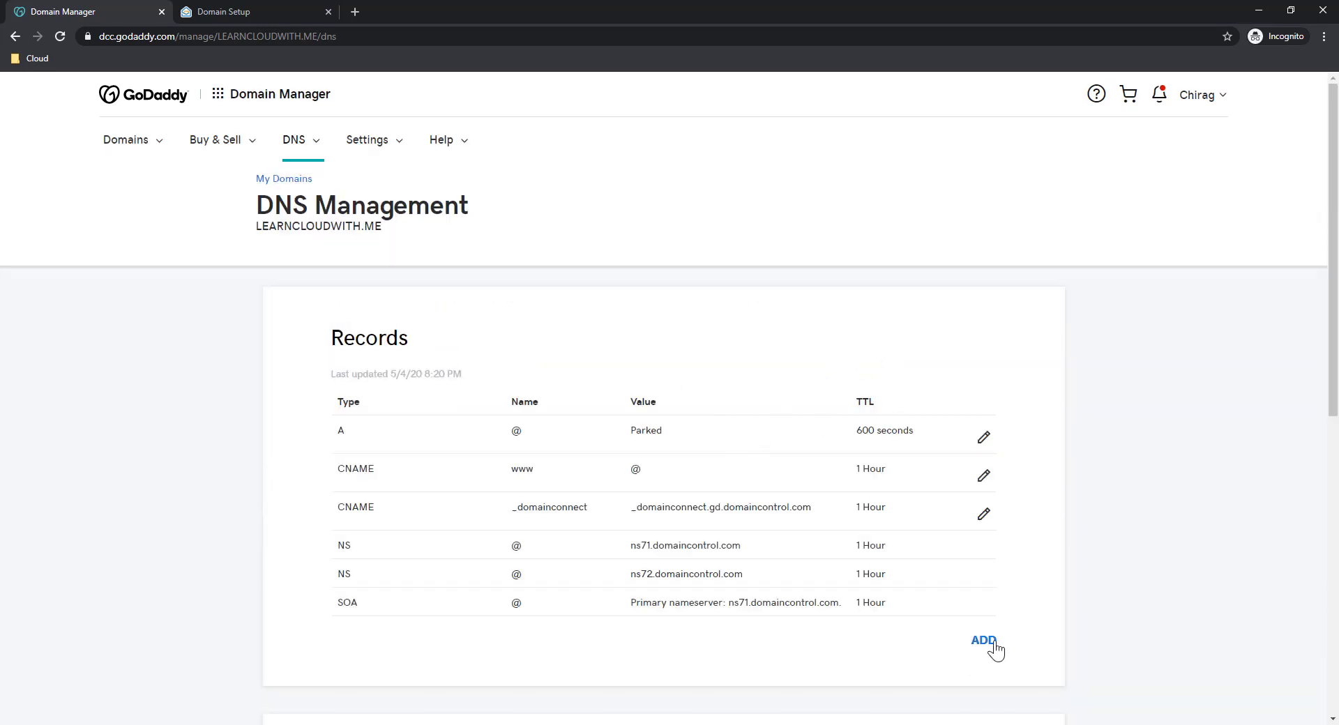
click(990, 639)
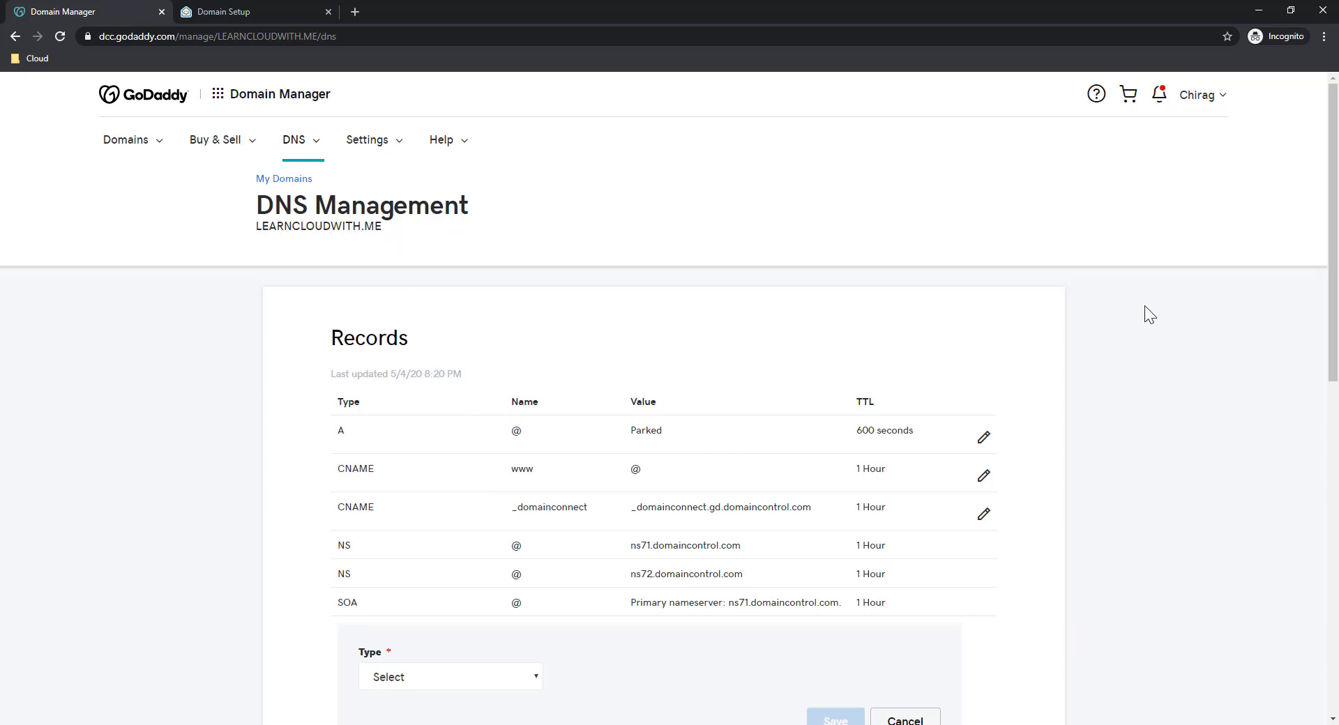
drag(1333, 275, 1336, 316)
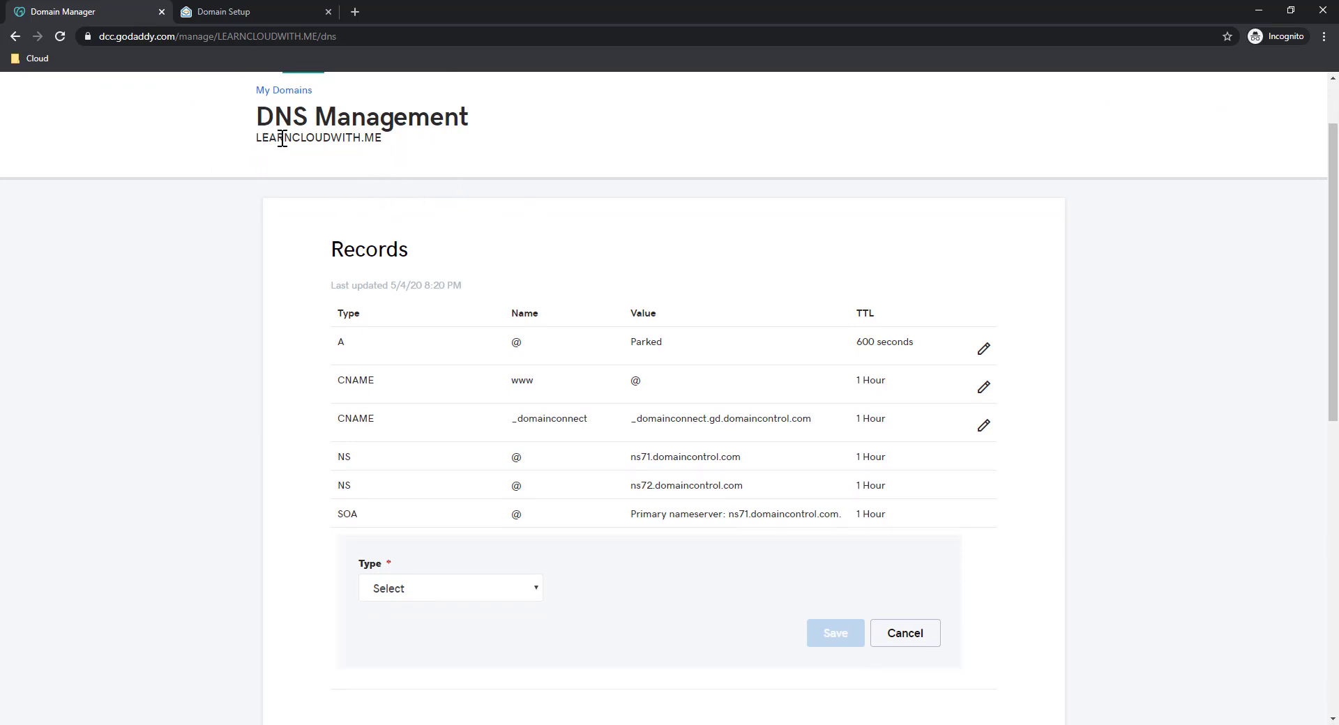
click(424, 586)
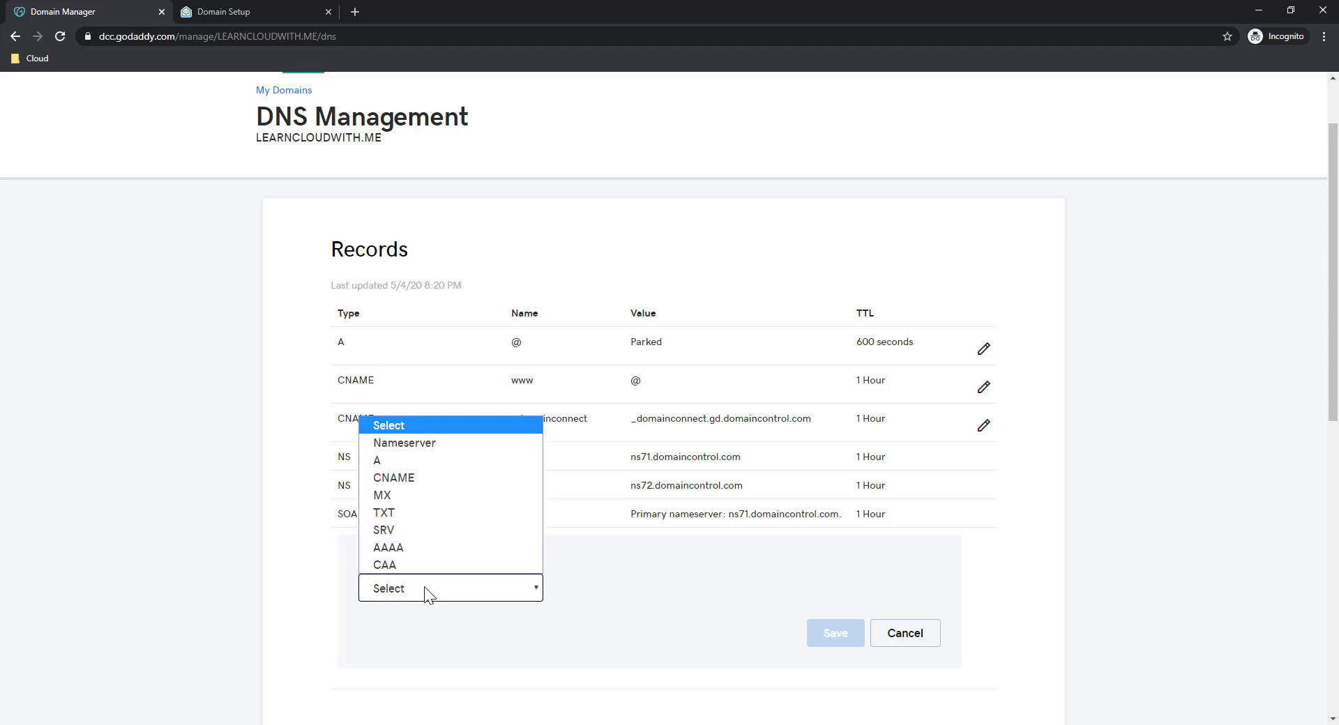
click(433, 513)
Save the TXT record with host @, the pasted Zoho verification value, and 1/2 Hour TTL
click(623, 595)
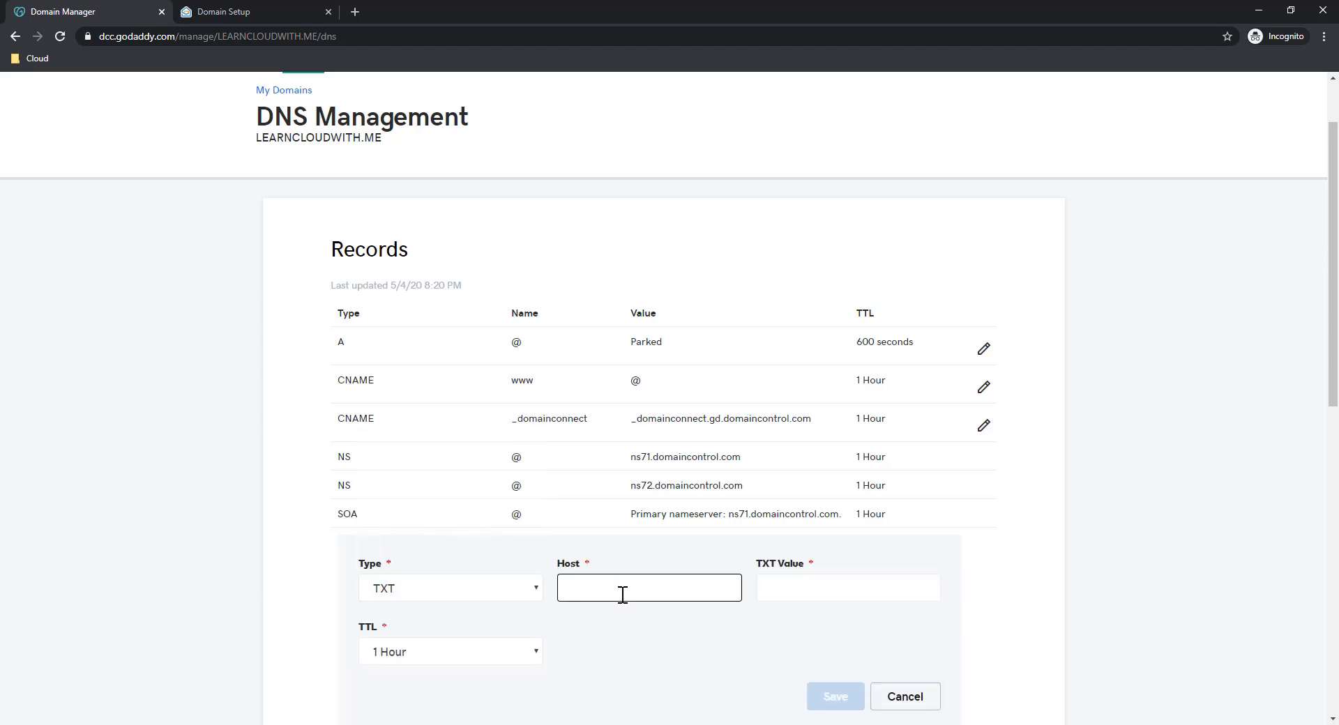
text(@)
click(772, 587)
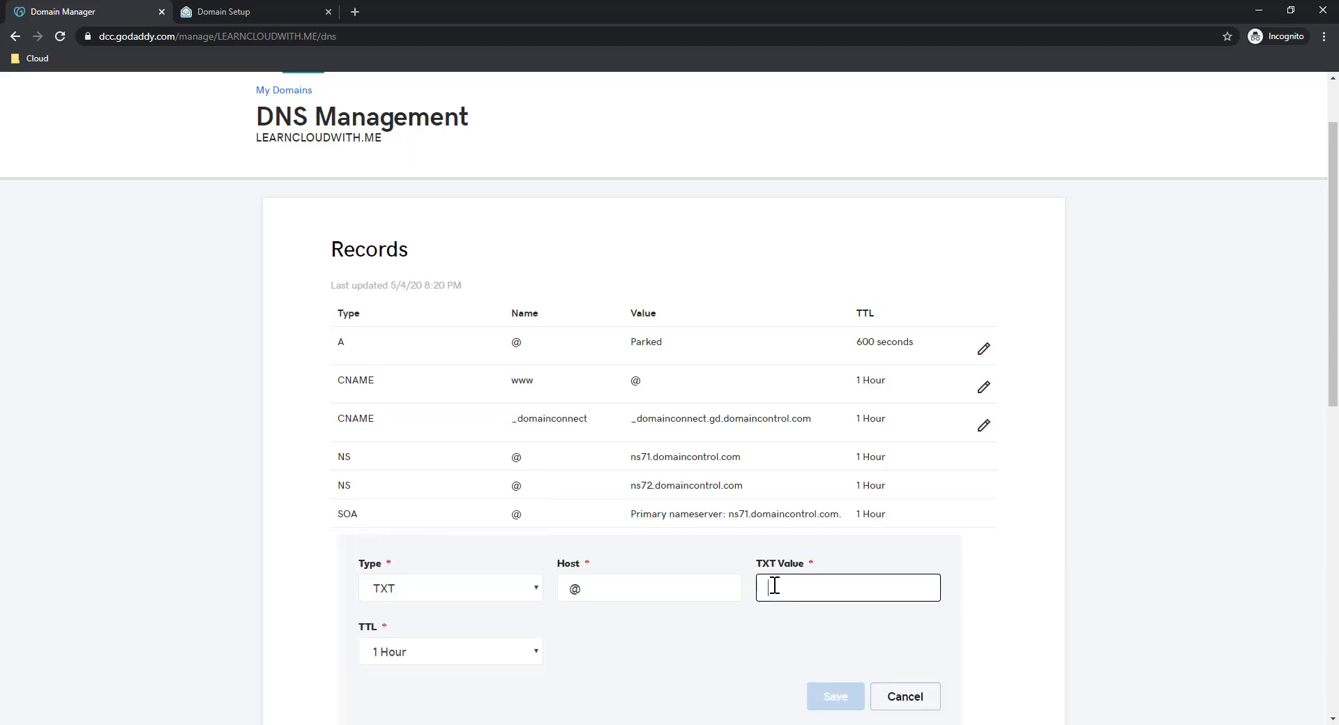
key(ctrl+v)
click(454, 655)
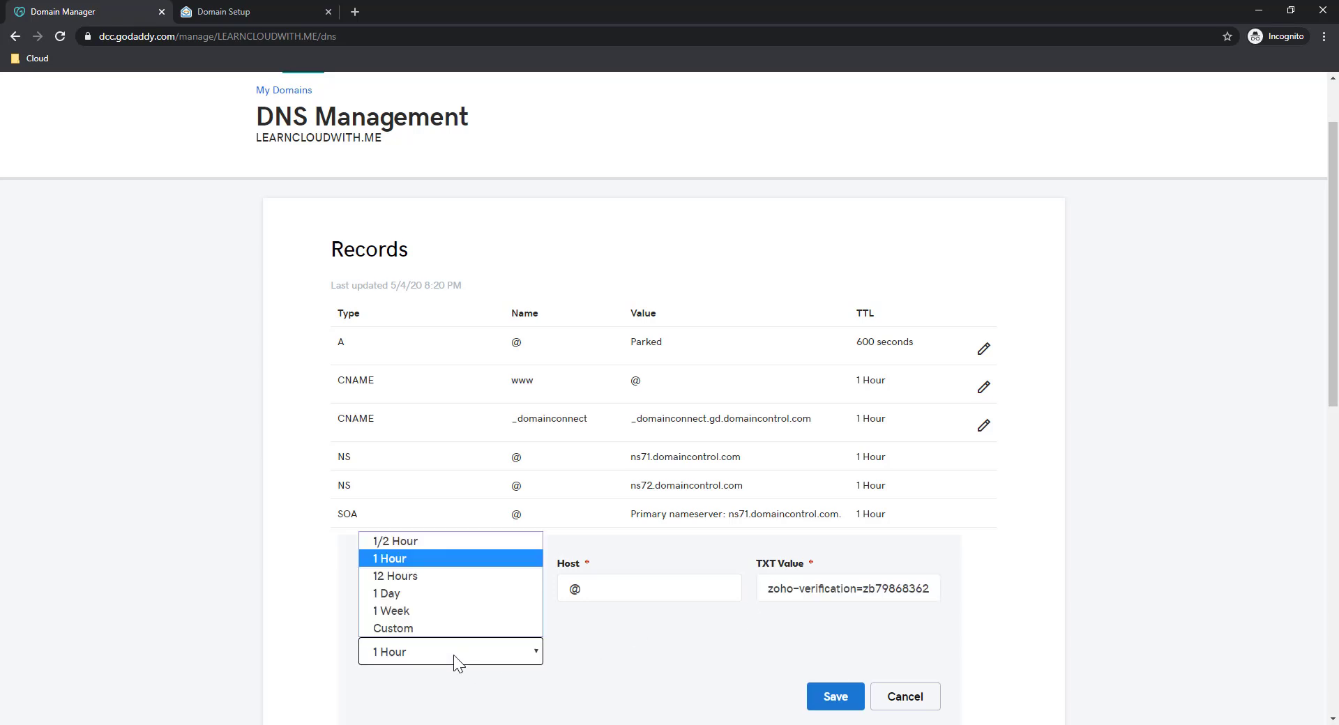
click(406, 543)
click(644, 676)
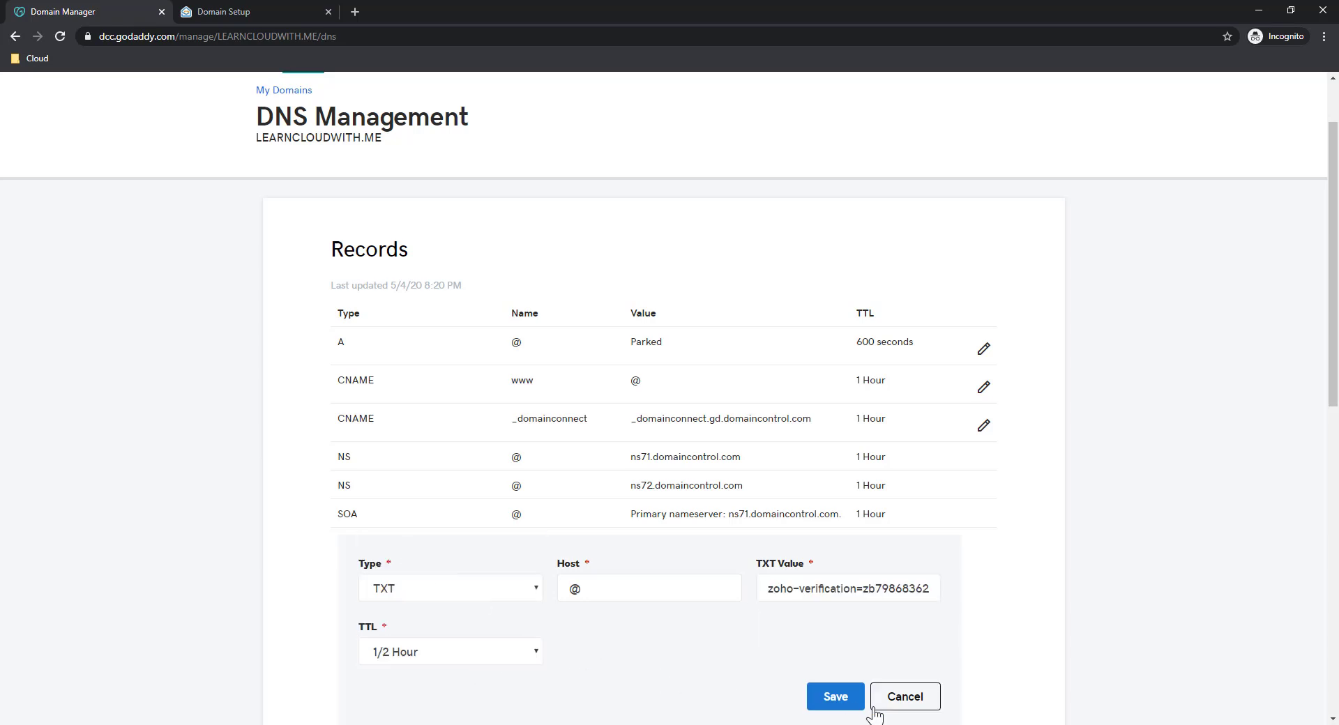
click(828, 698)
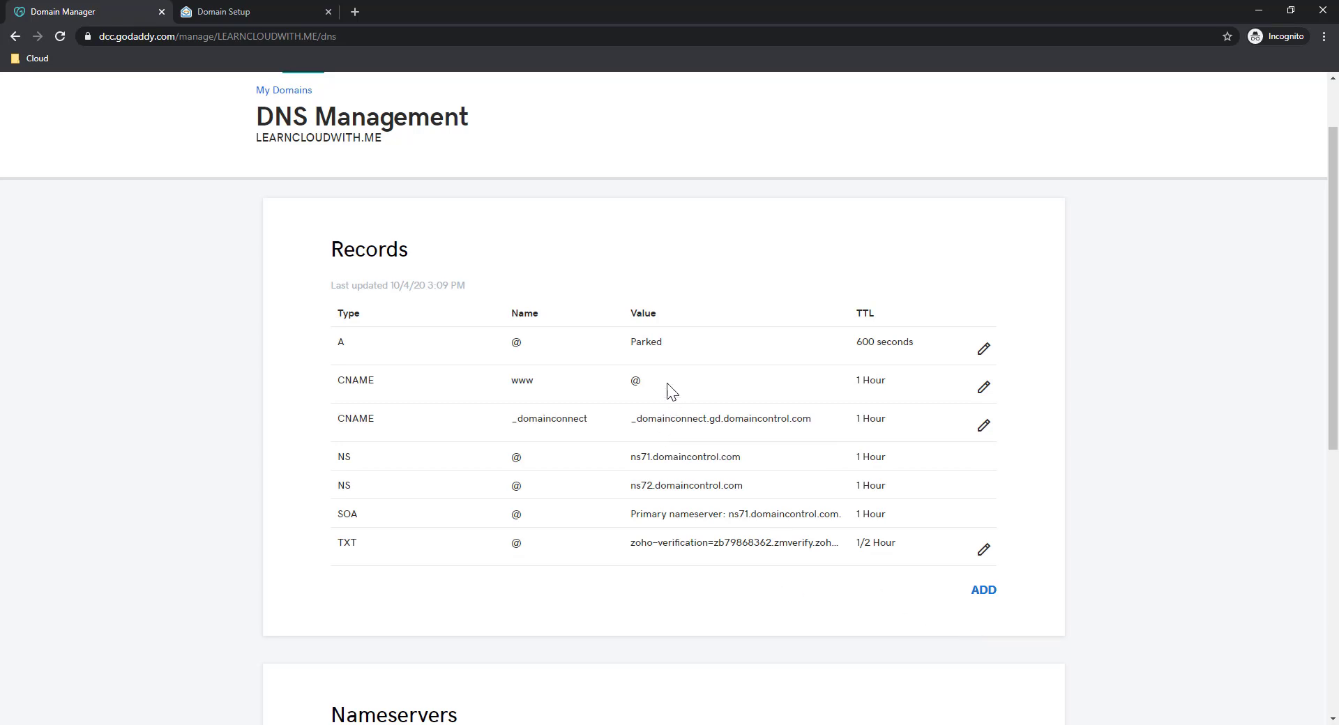
Verify learncloudwith.me by TXT in Zoho, checking propagation on whatsmydns.net
click(296, 11)
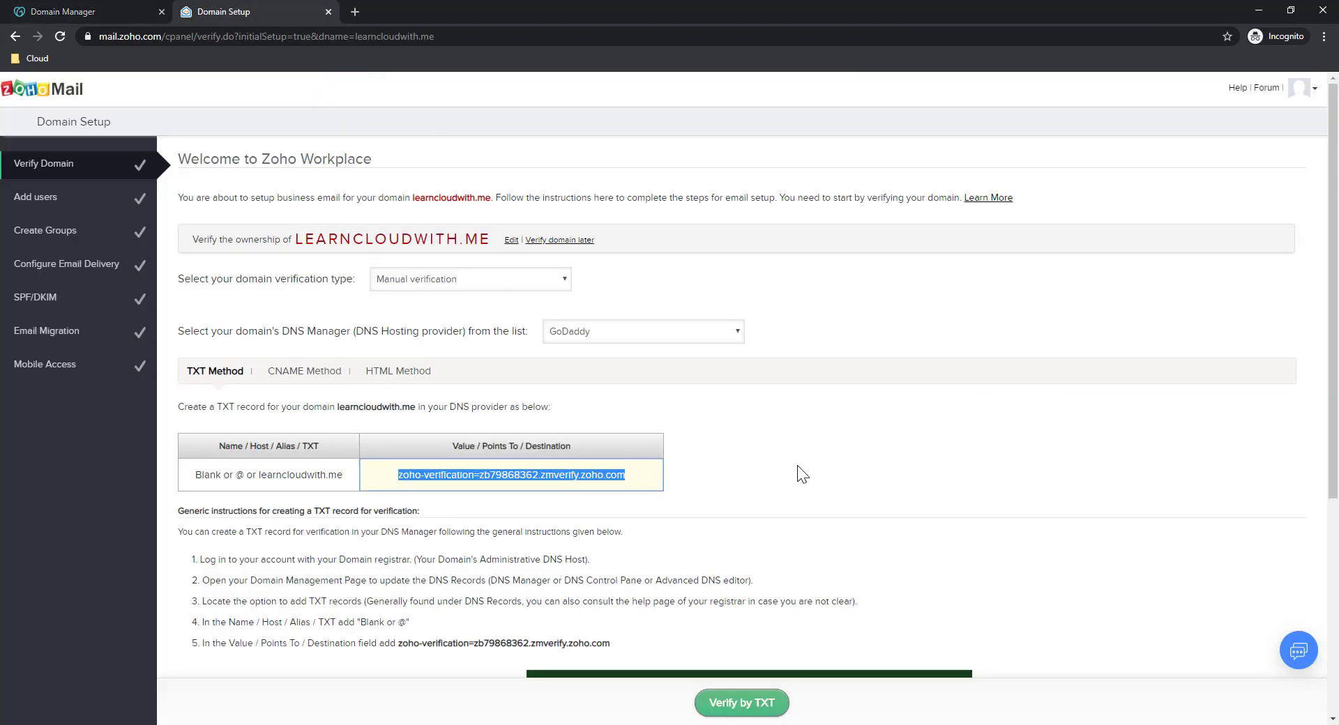
scroll(808, 495, down, 5)
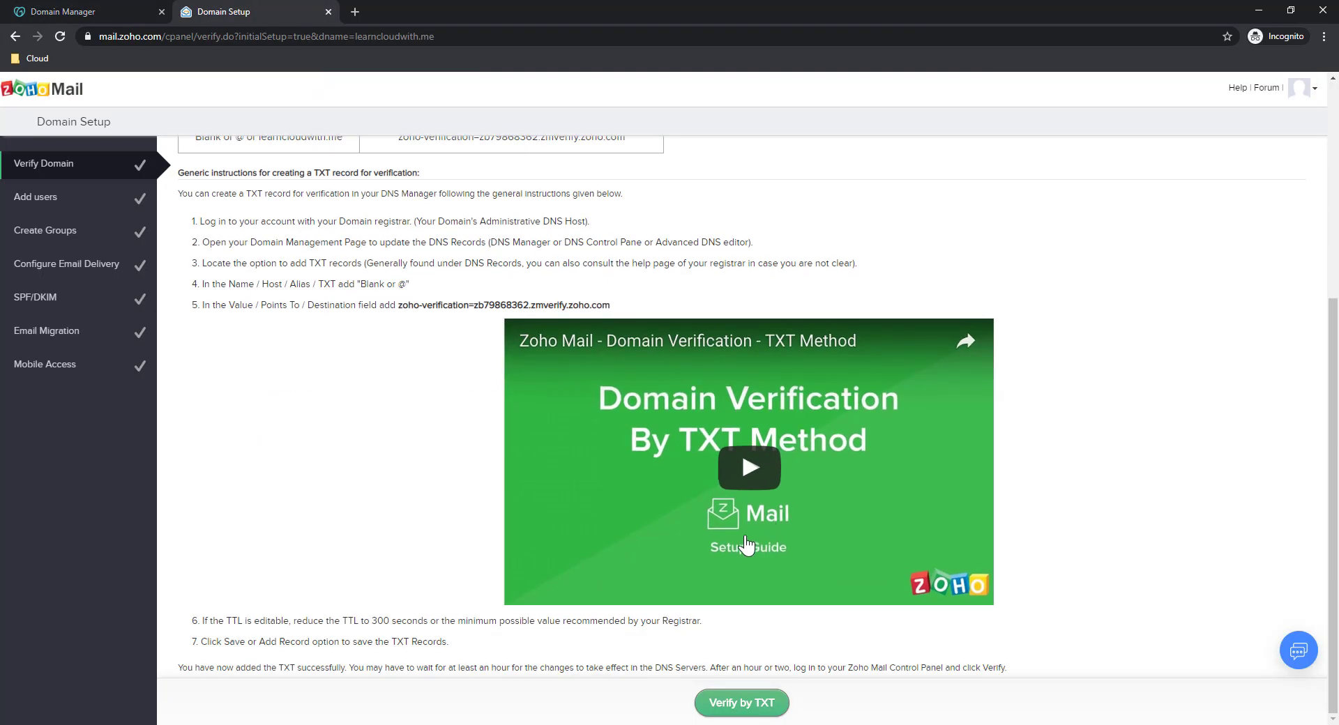
scroll(471, 164, up, 5)
scroll(736, 596, down, 5)
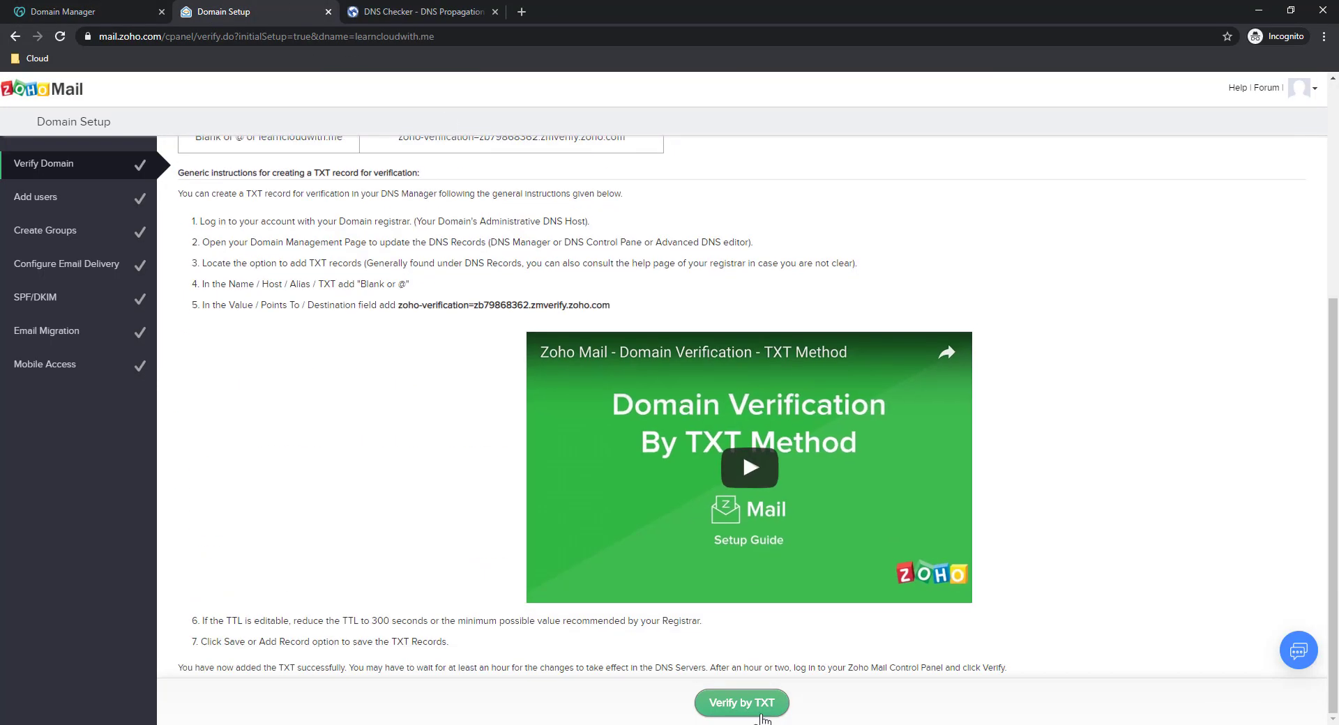
click(751, 704)
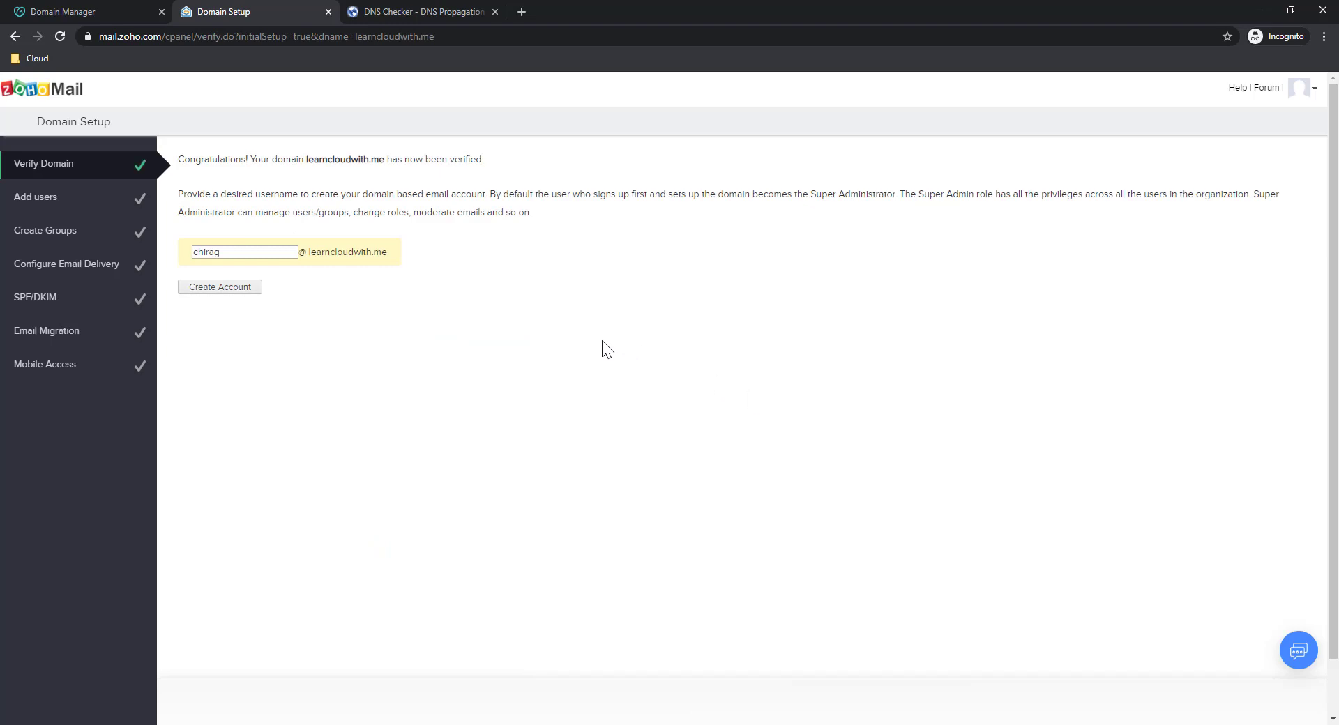
click(418, 11)
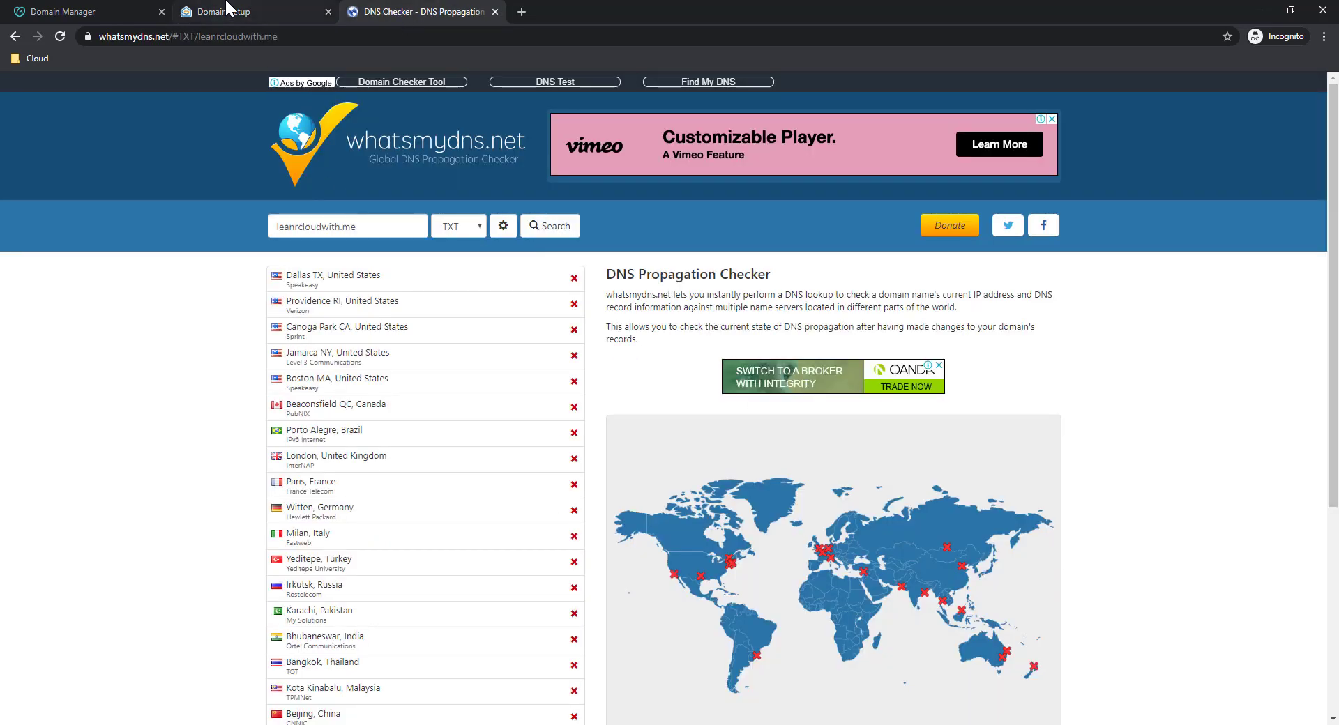
click(299, 12)
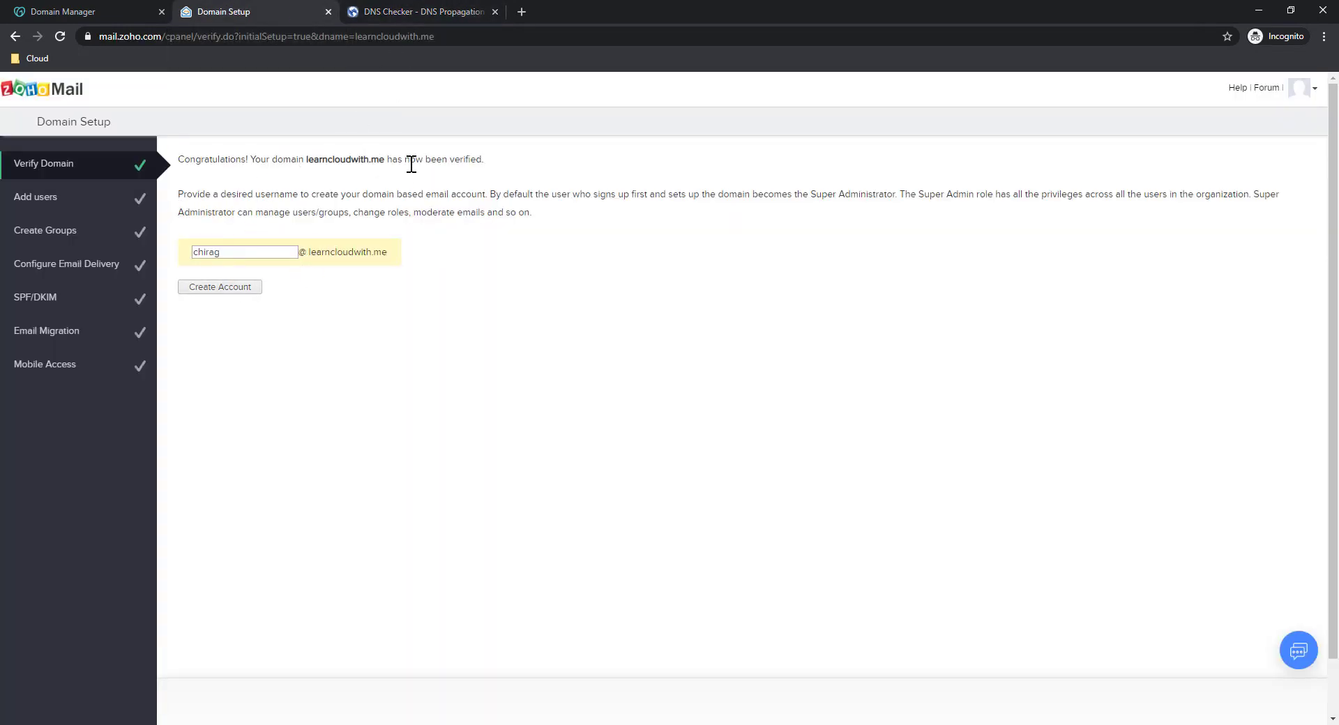
Create the domain administrator's account after the domain-verified confirmation
drag(212, 159, 446, 163)
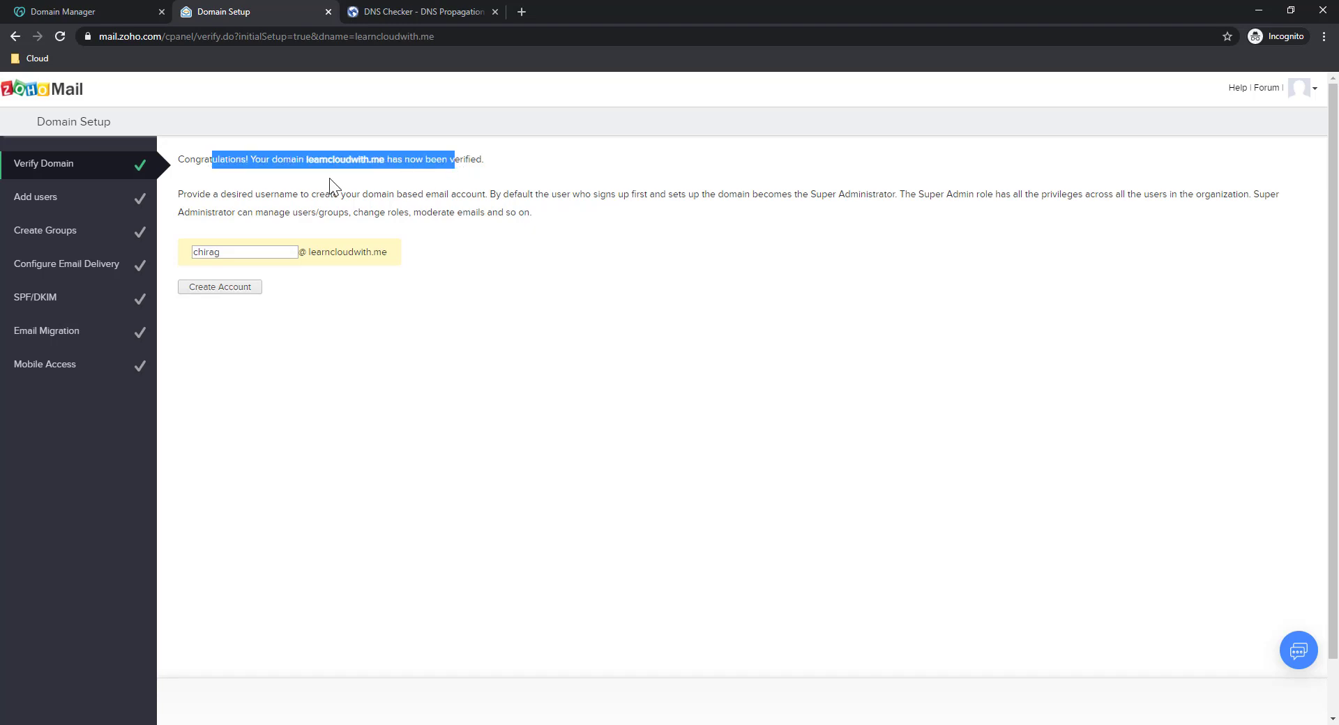
drag(206, 194, 523, 193)
click(522, 192)
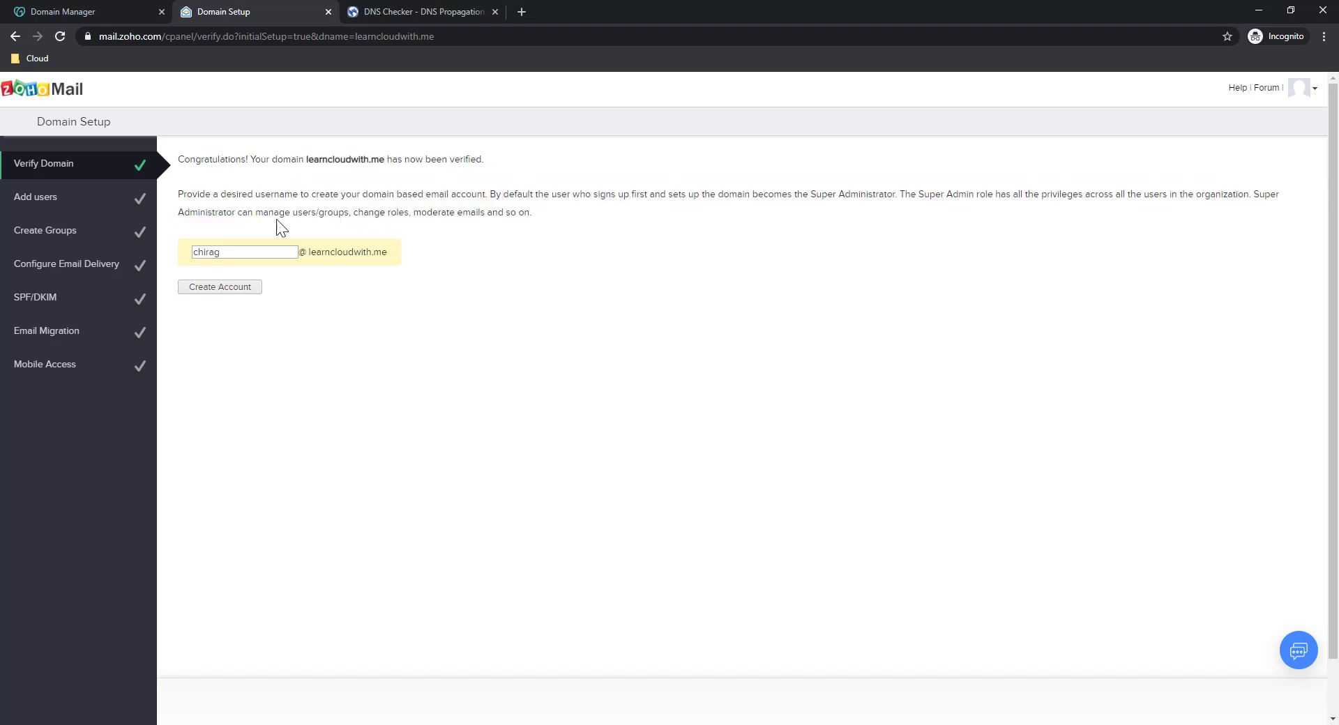
click(215, 287)
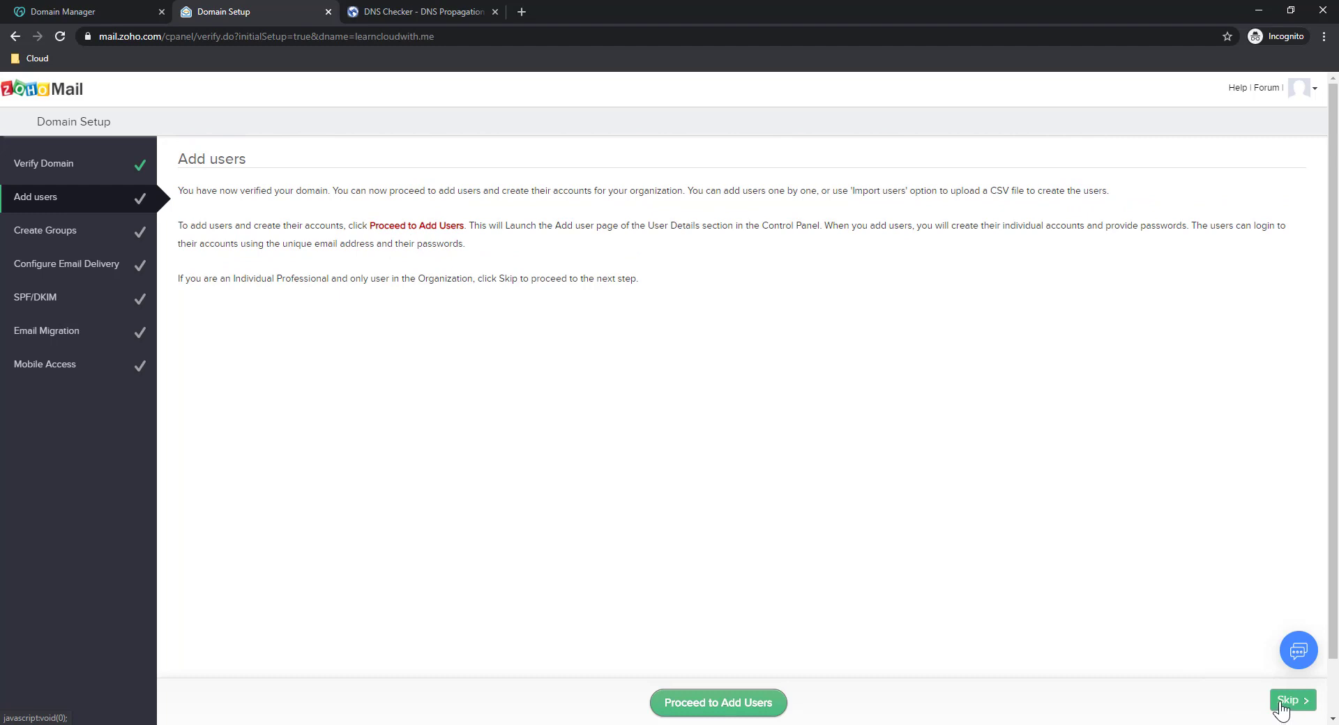
Skip the Add users step and move on to Create Groups
click(1281, 709)
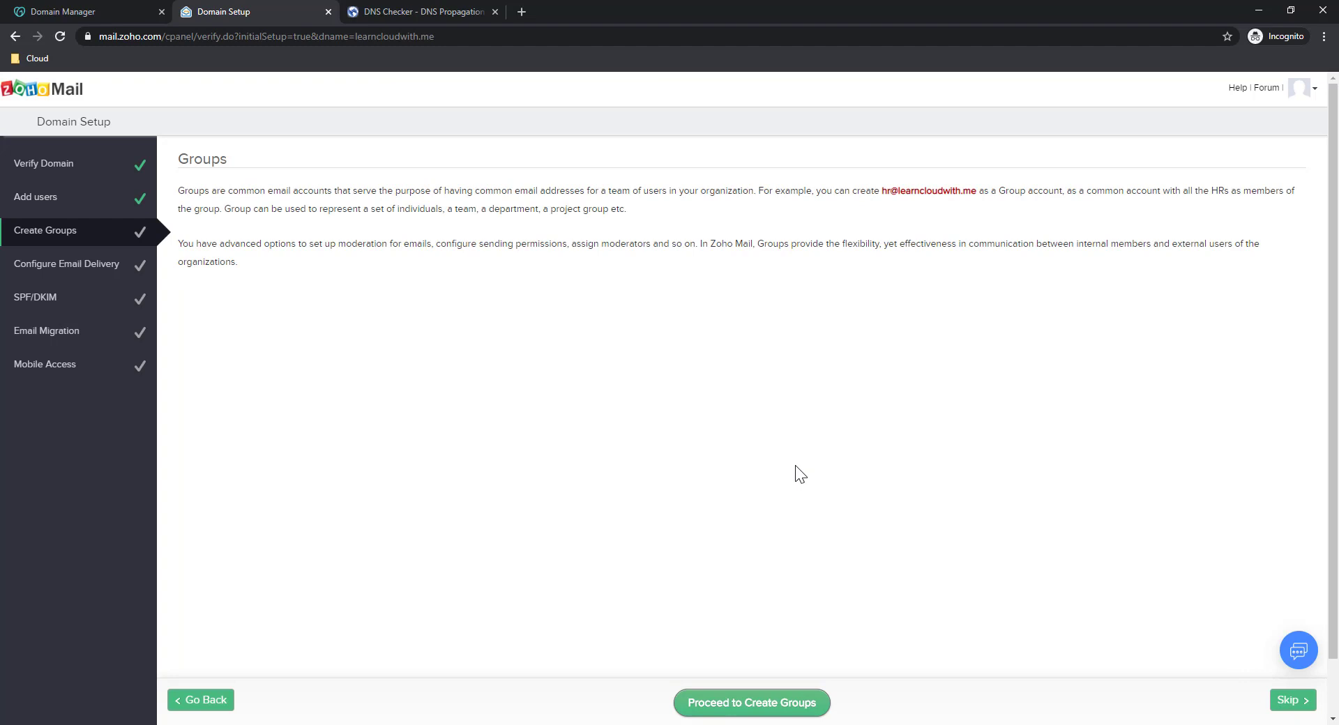
scroll(737, 418, down, 1)
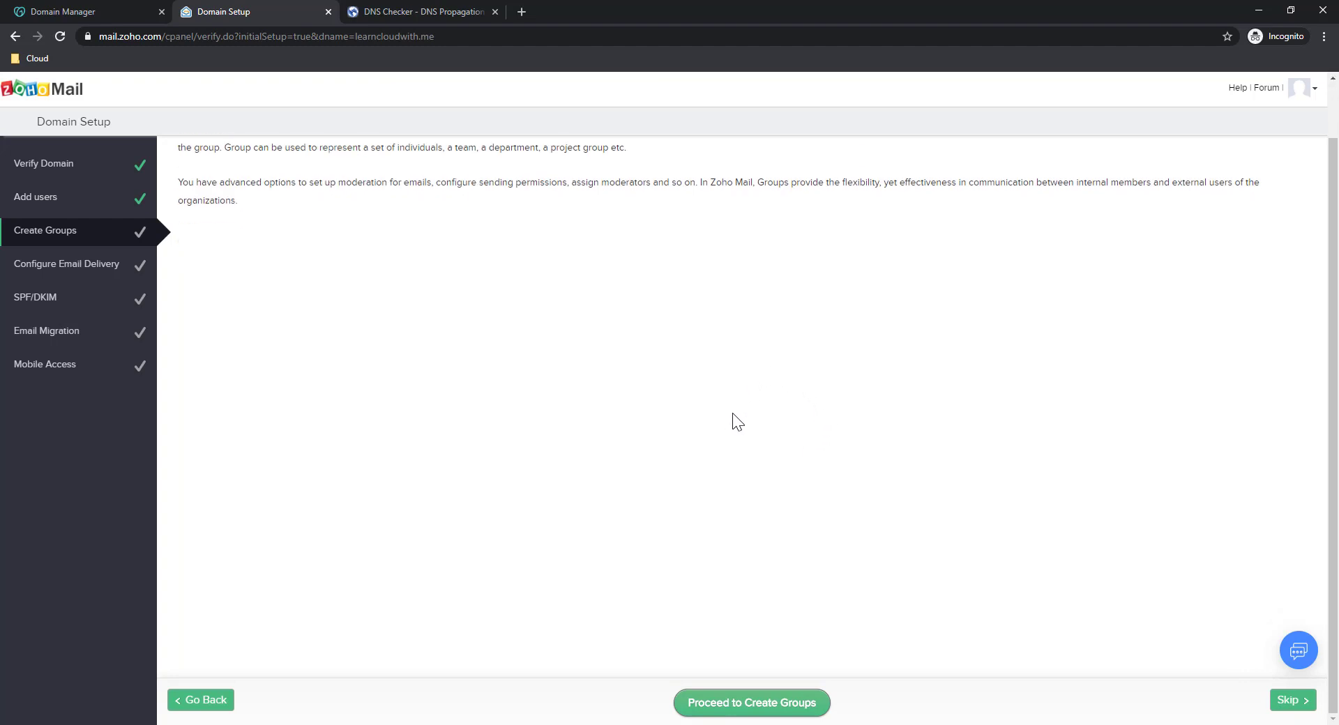
scroll(843, 452, up, 1)
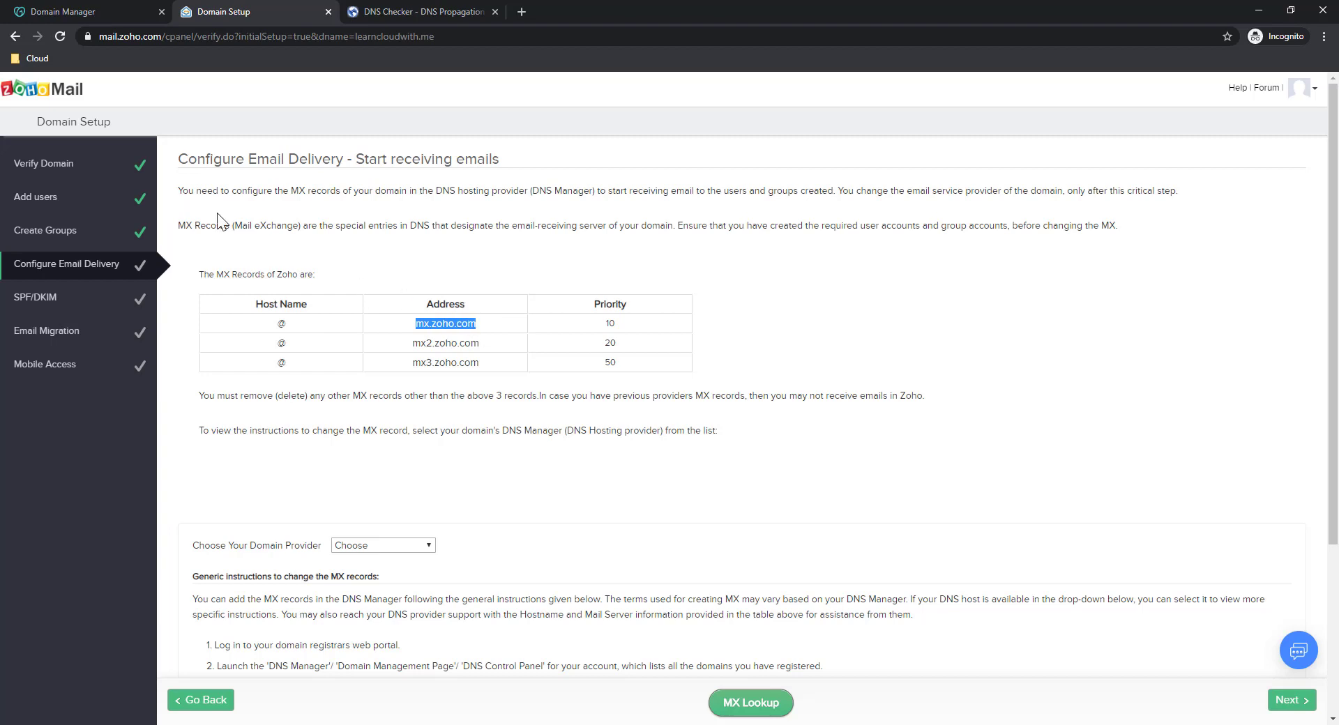
Start a new MX record in GoDaddy with host @
click(111, 10)
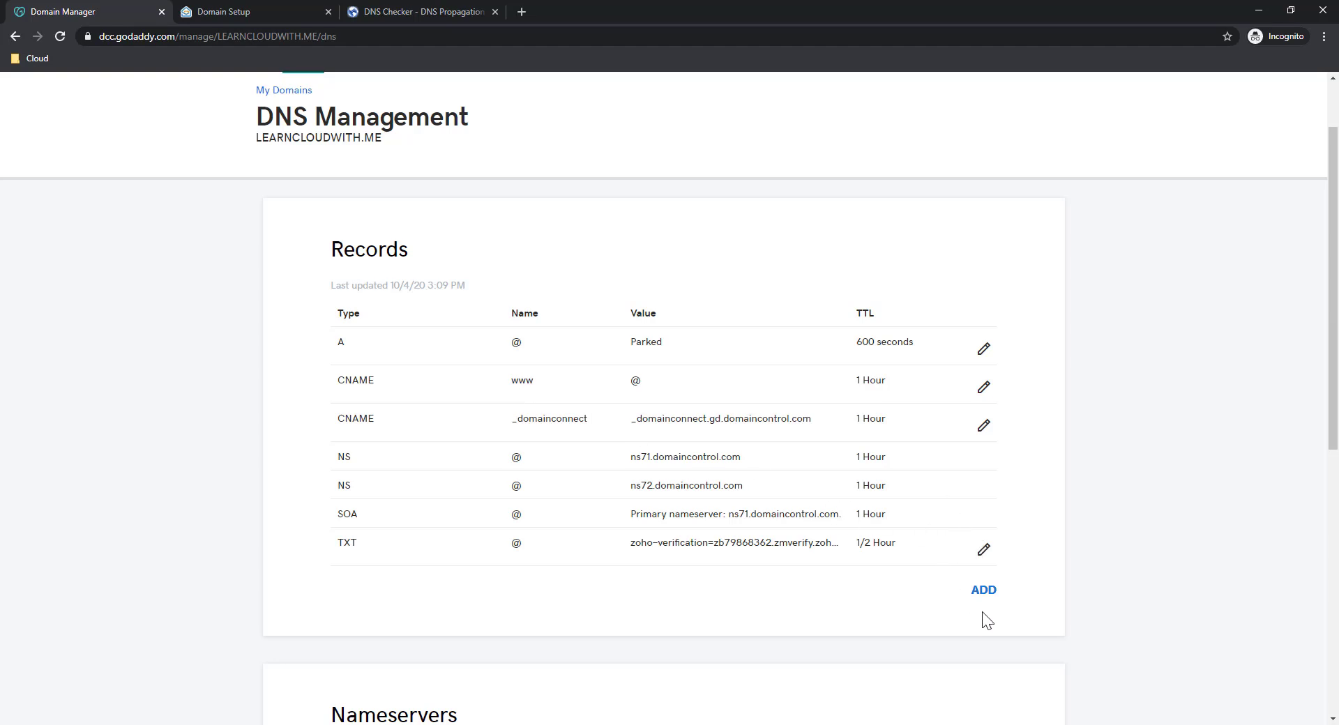
click(983, 590)
click(437, 633)
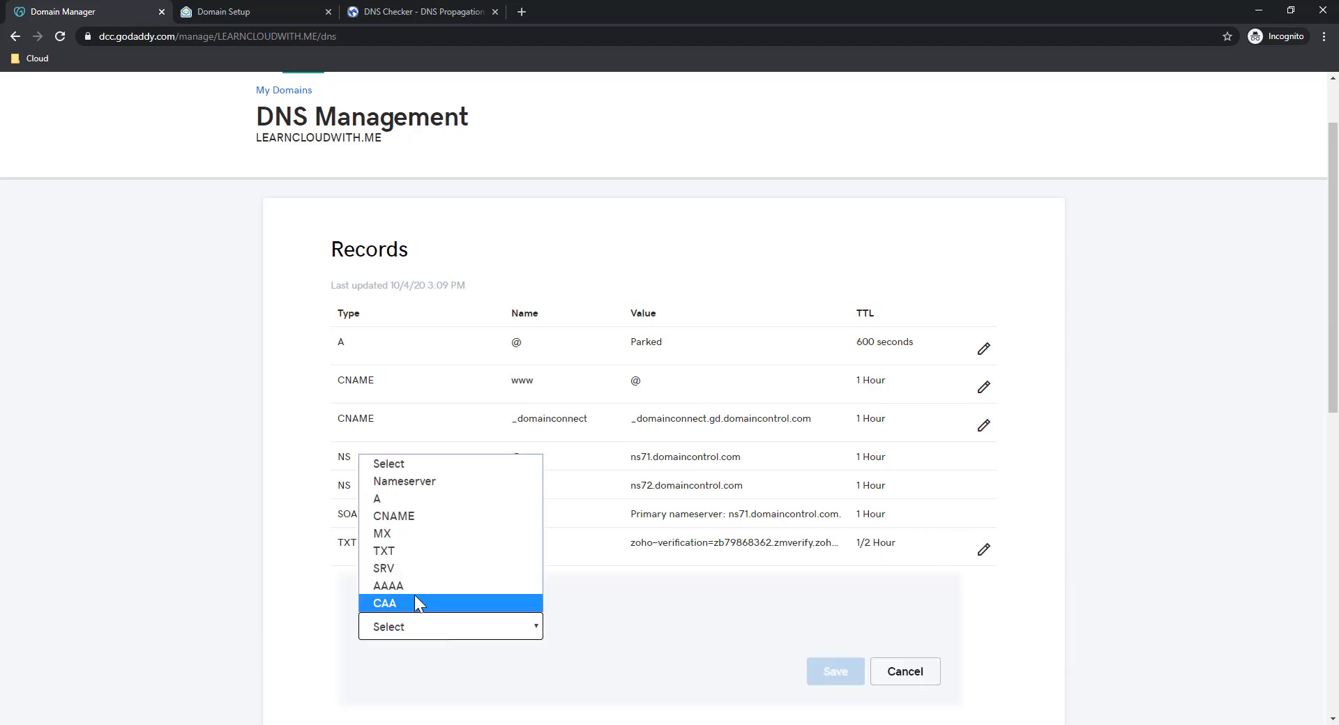
click(401, 534)
scroll(1113, 378, down, 2)
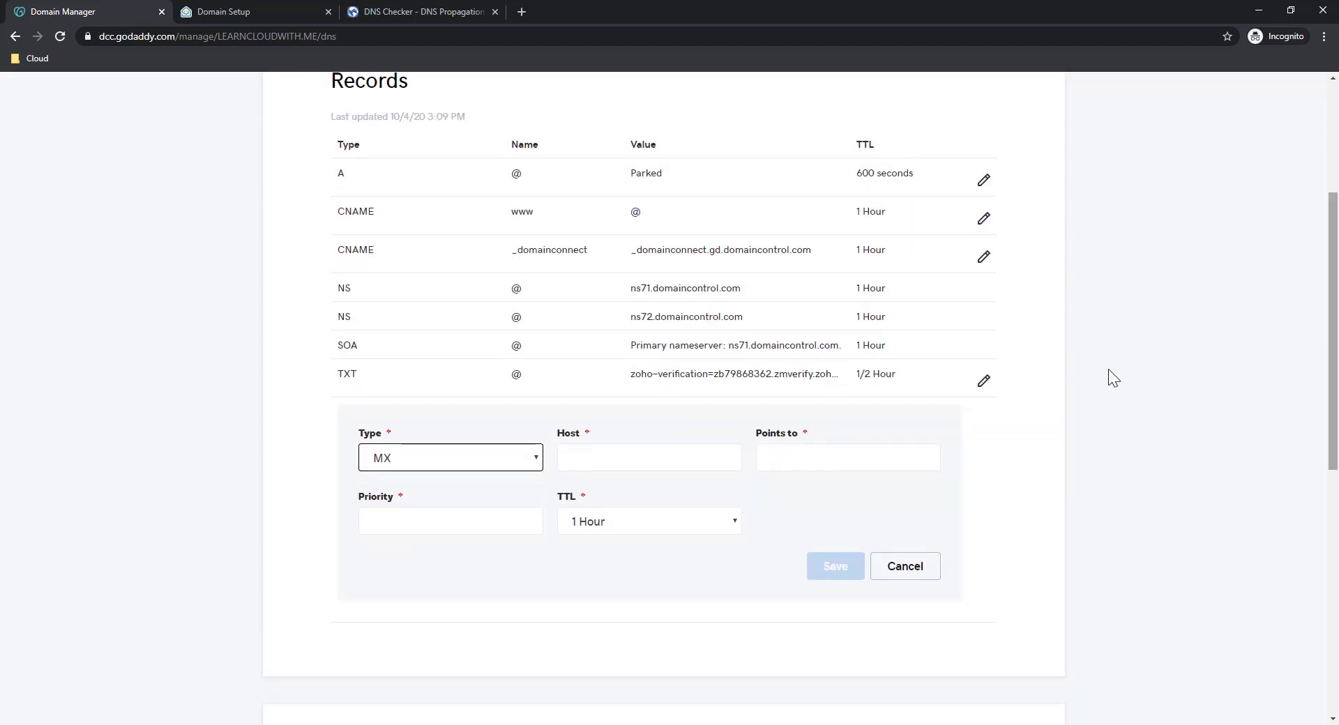
click(696, 455)
text(@)
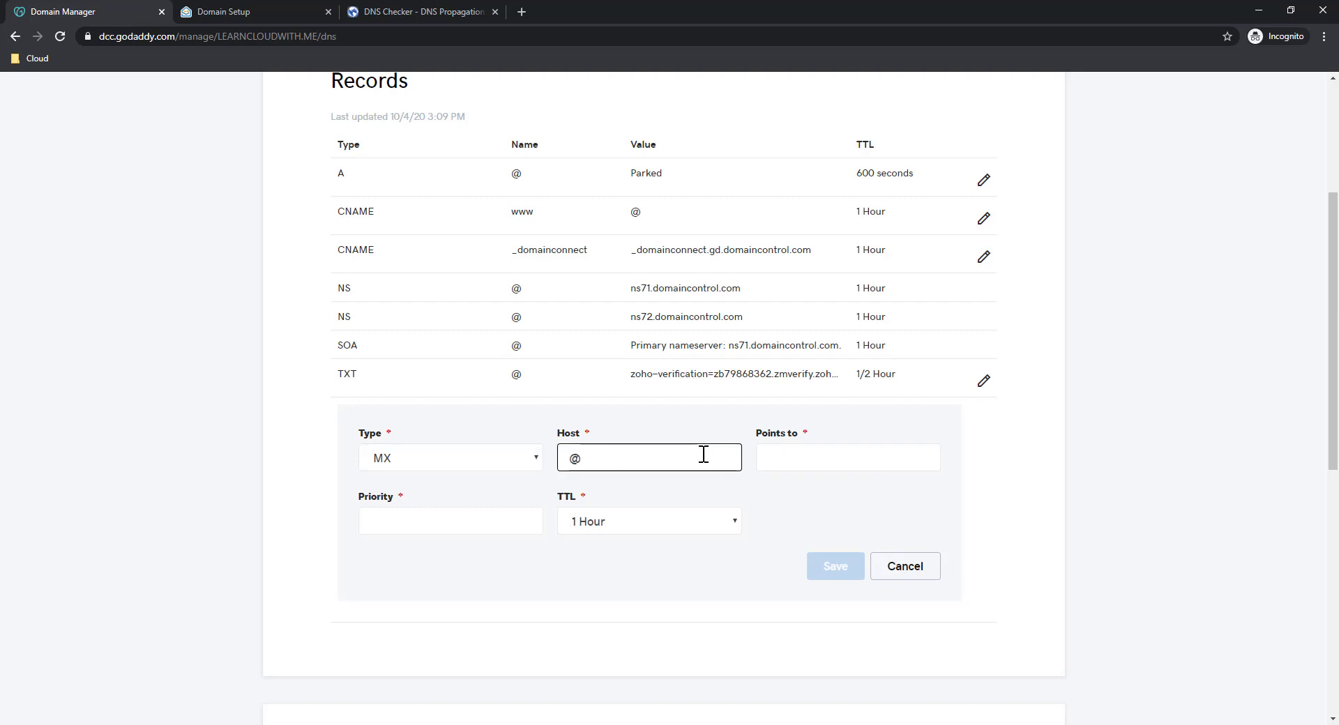
Paste mx.zoho.com as the MX record's Points to address
click(840, 470)
text(mx.zoho.com)
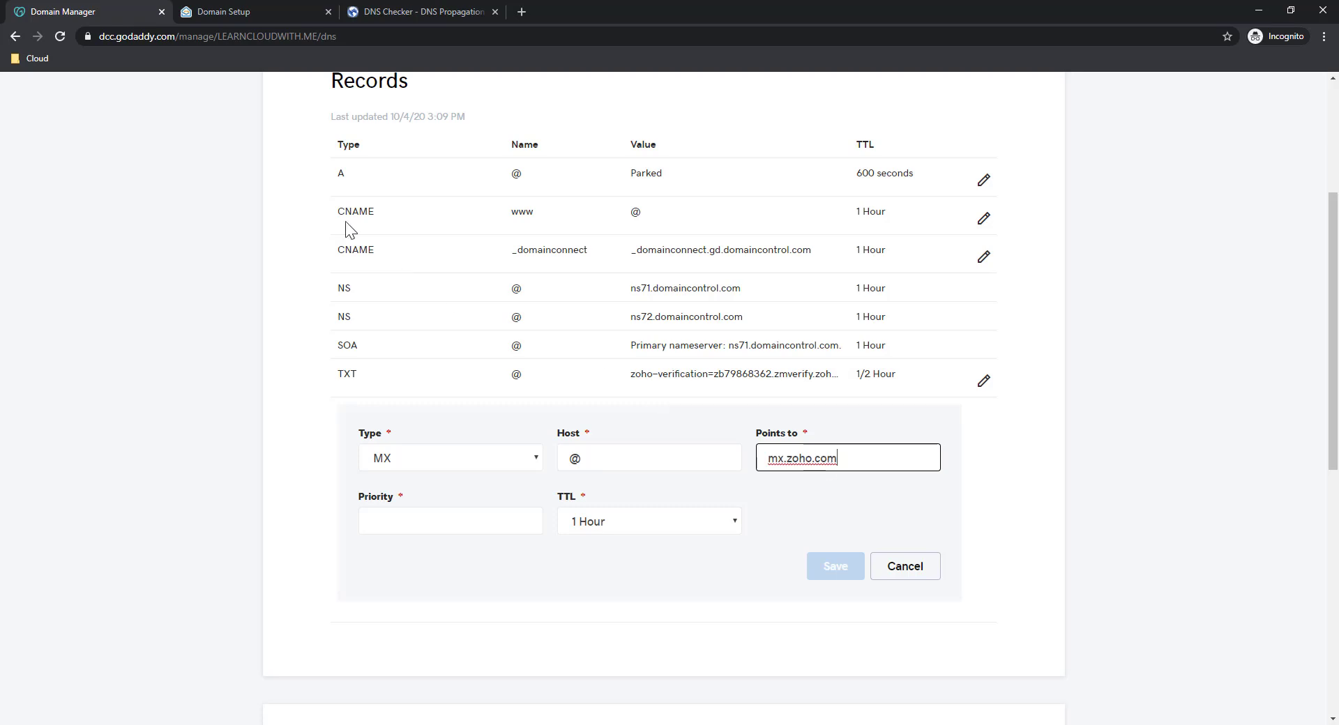
click(263, 9)
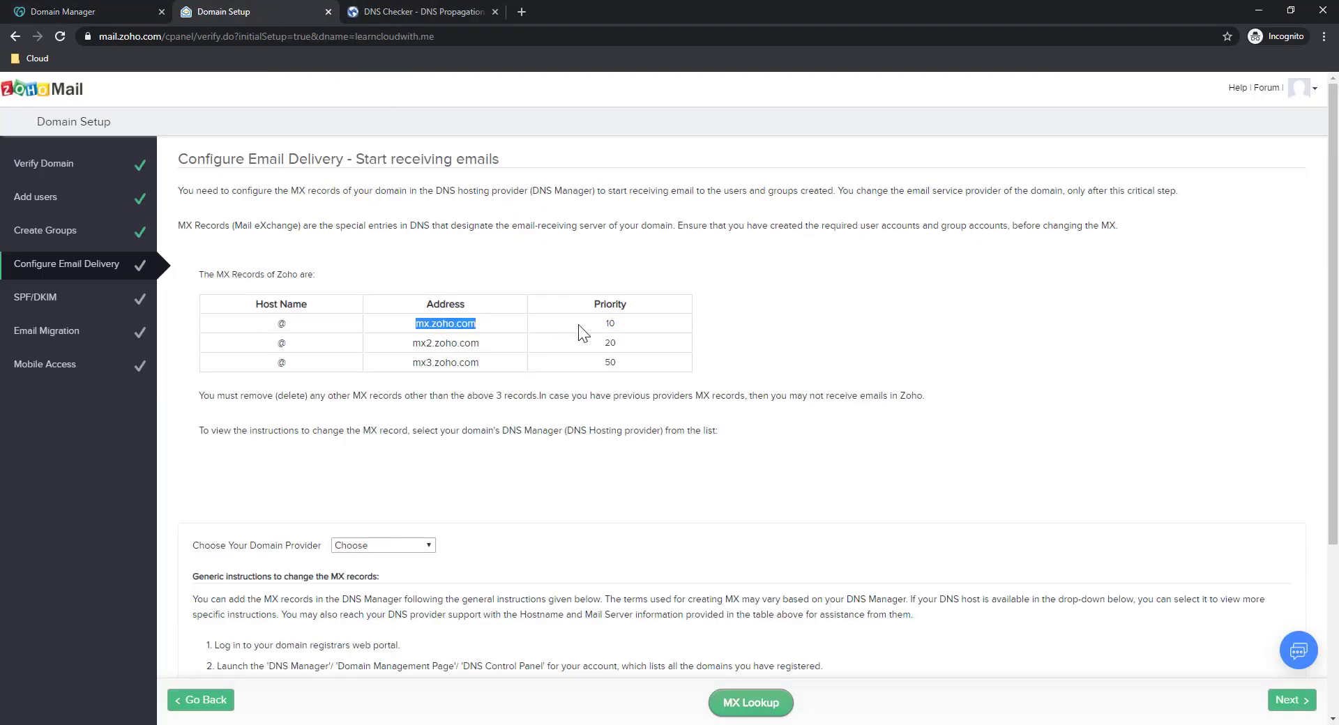
click(495, 11)
click(153, 9)
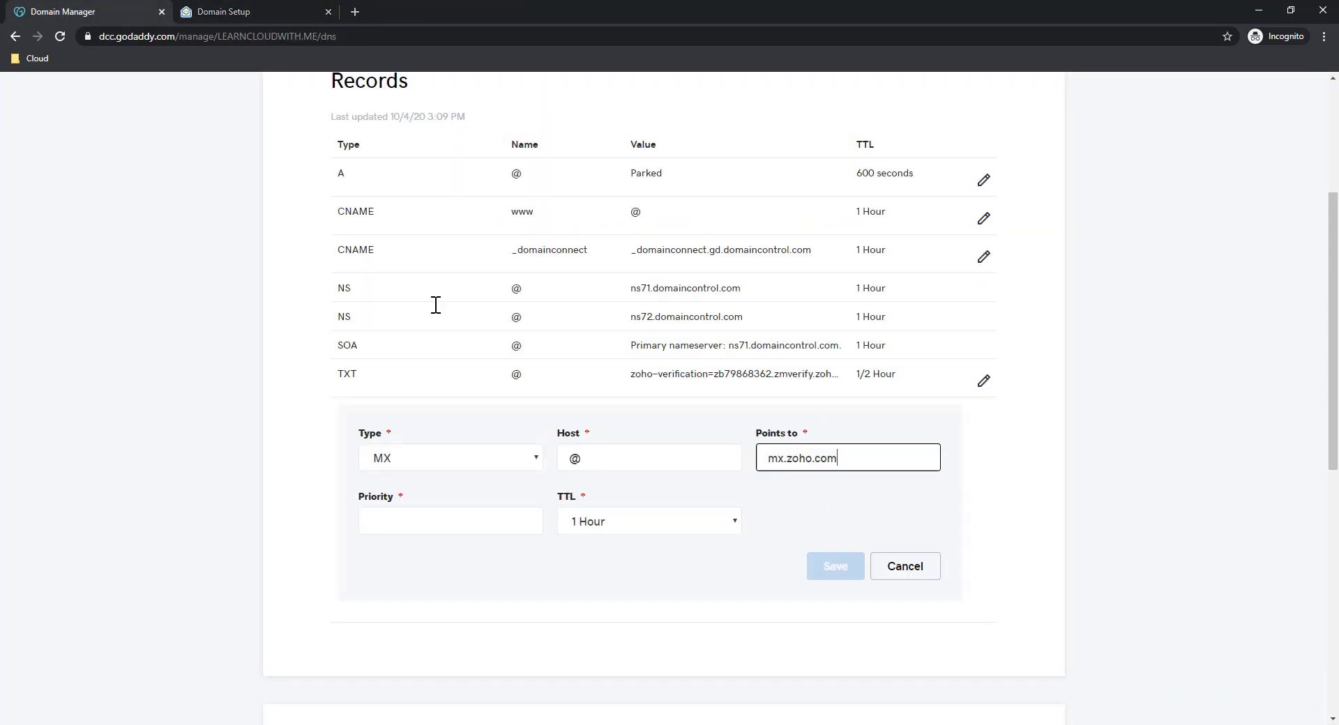
Set priority 10 and TTL 1/2 Hour, then save the mx.zoho.com record
click(395, 514)
text(10)
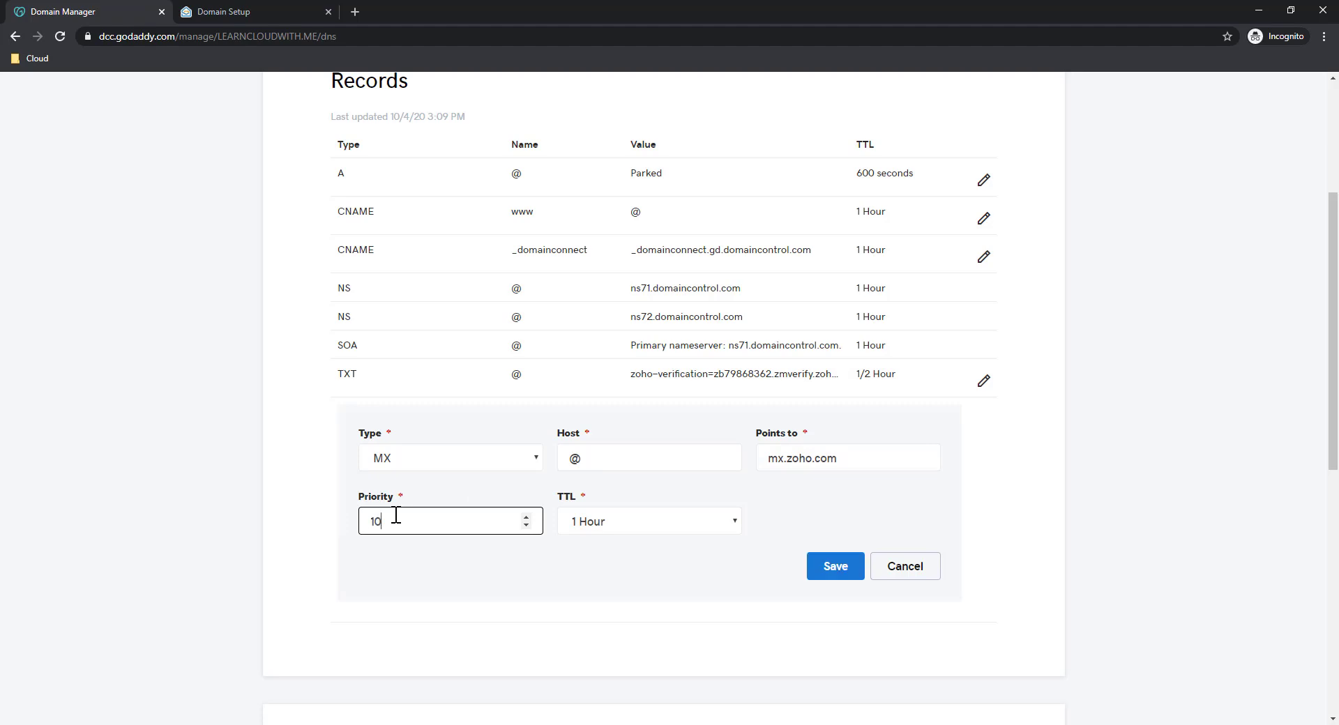
click(619, 513)
click(592, 543)
click(828, 565)
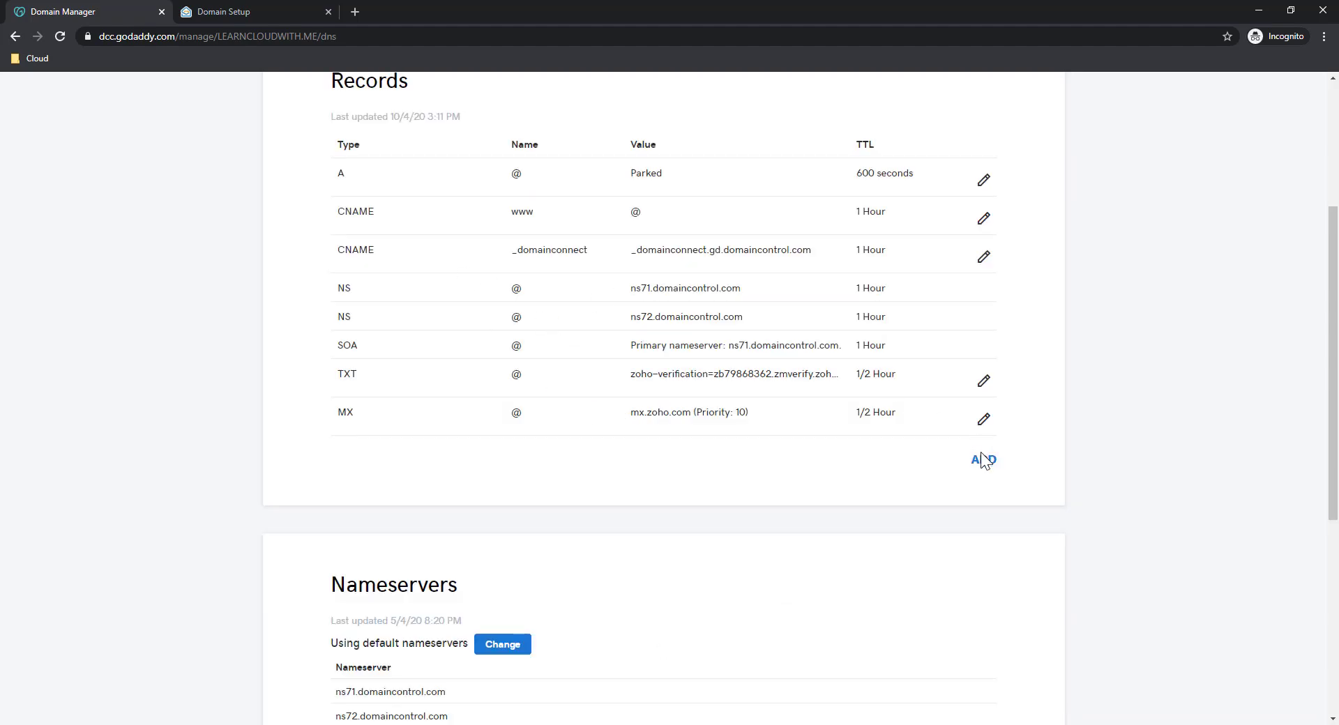
scroll(488, 387, up, 3)
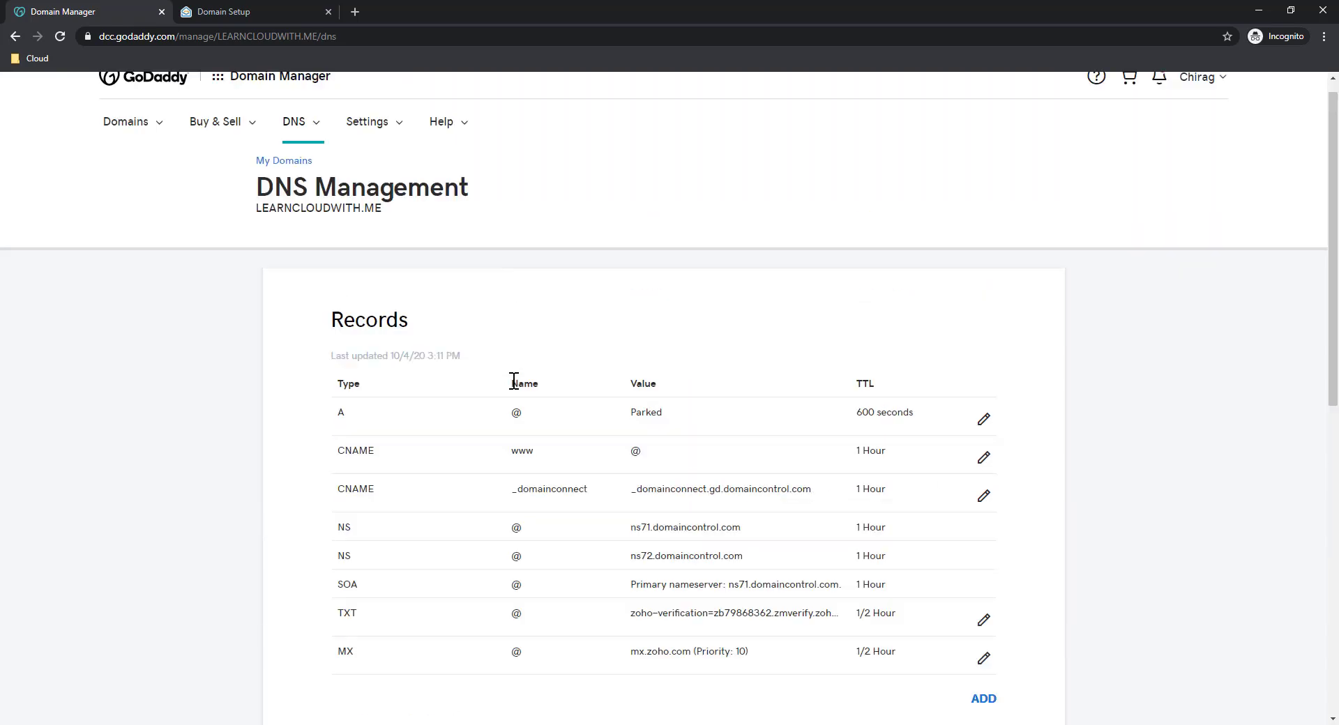
scroll(580, 403, down, 8)
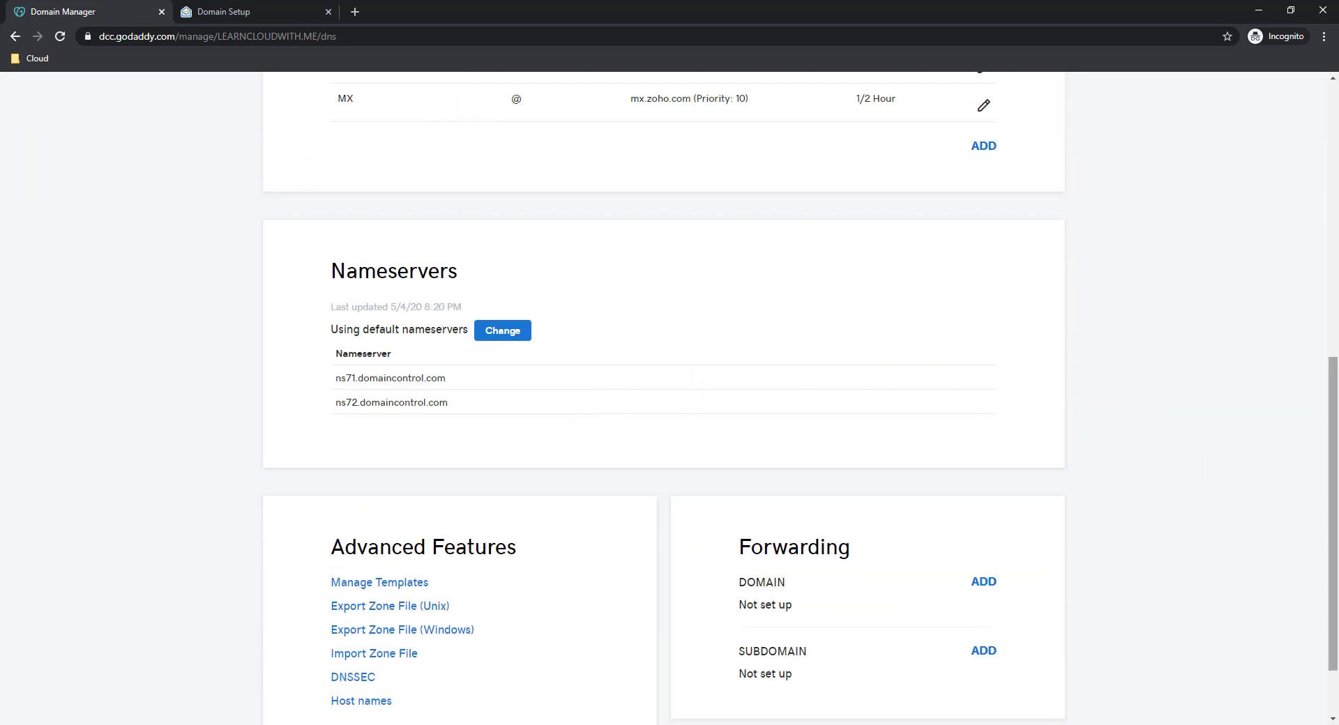
drag(1332, 516, 1332, 396)
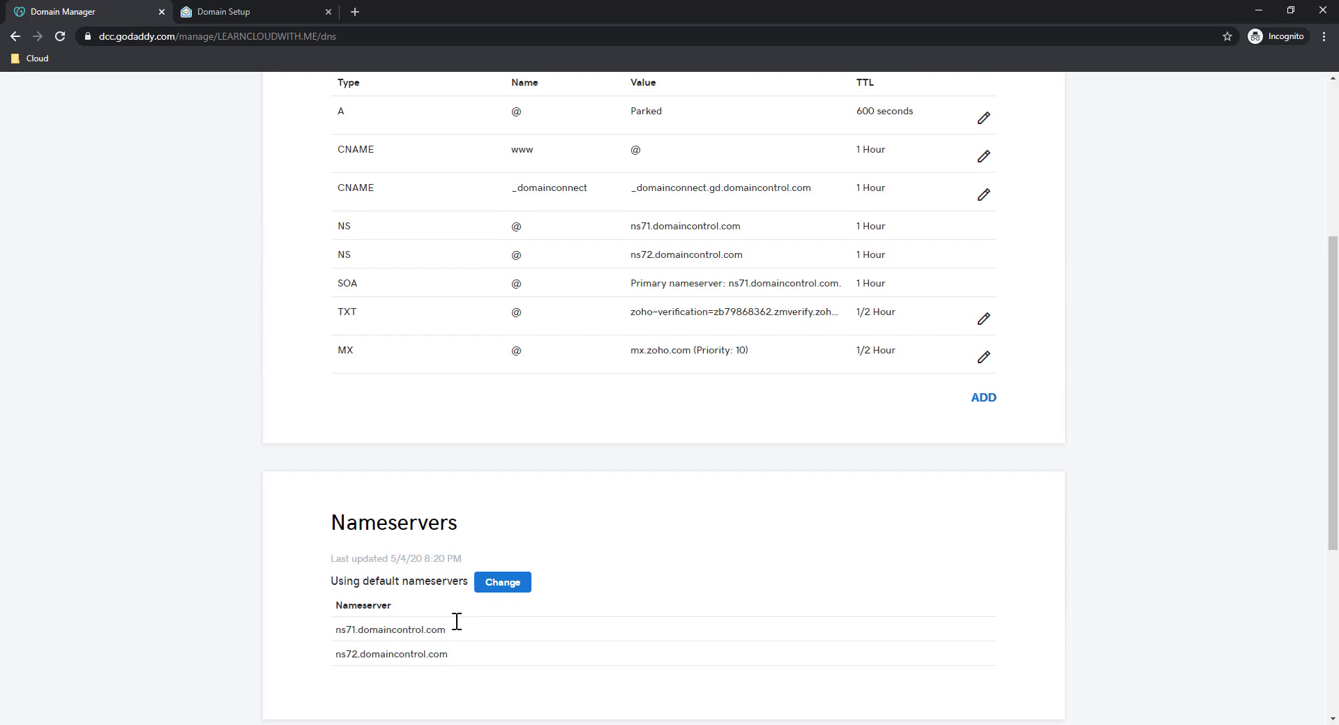
drag(1333, 349, 1332, 313)
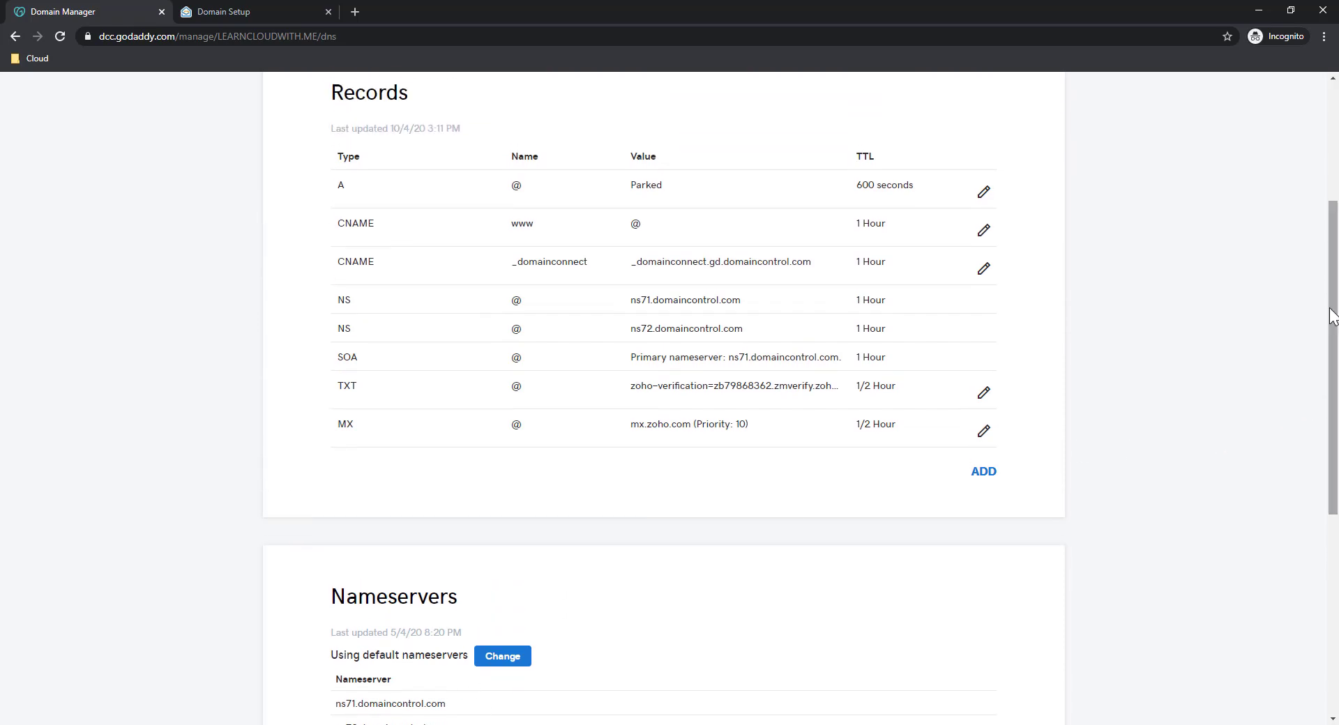
Copy the mx2.zoho.com address from Zoho's MX list for a new record
click(983, 473)
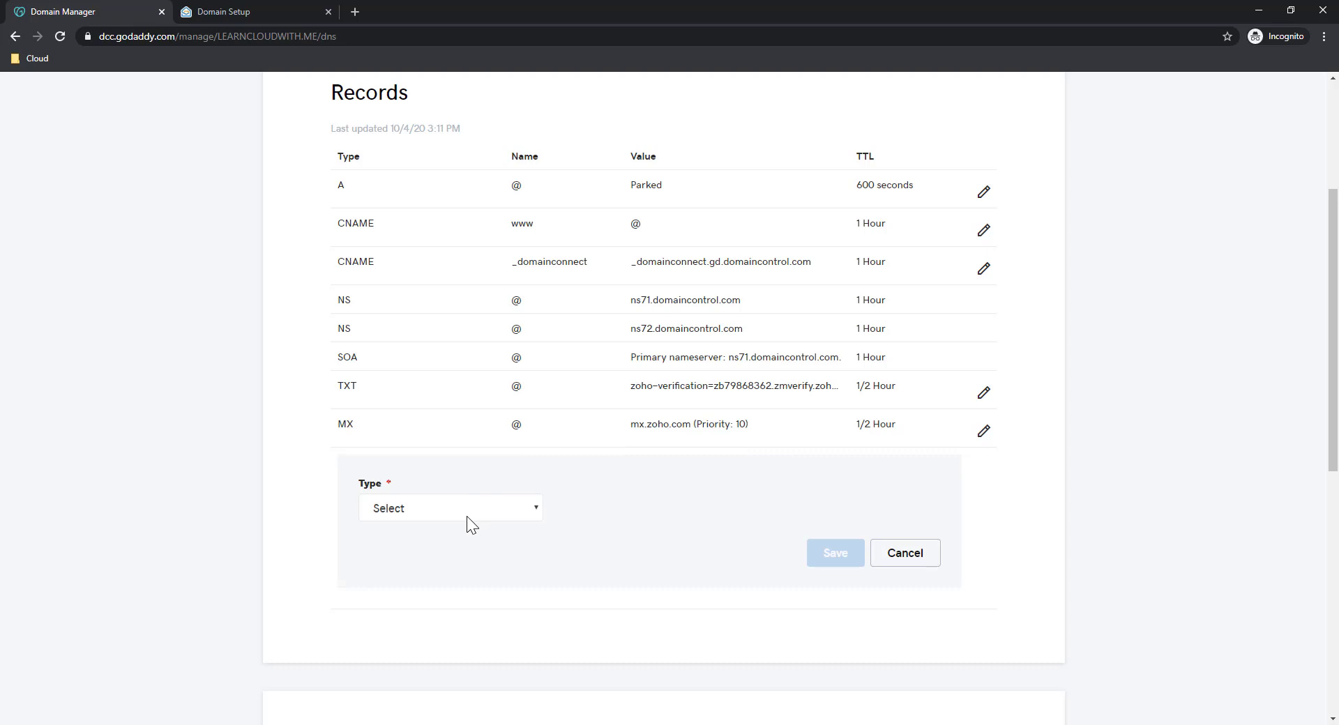
click(275, 11)
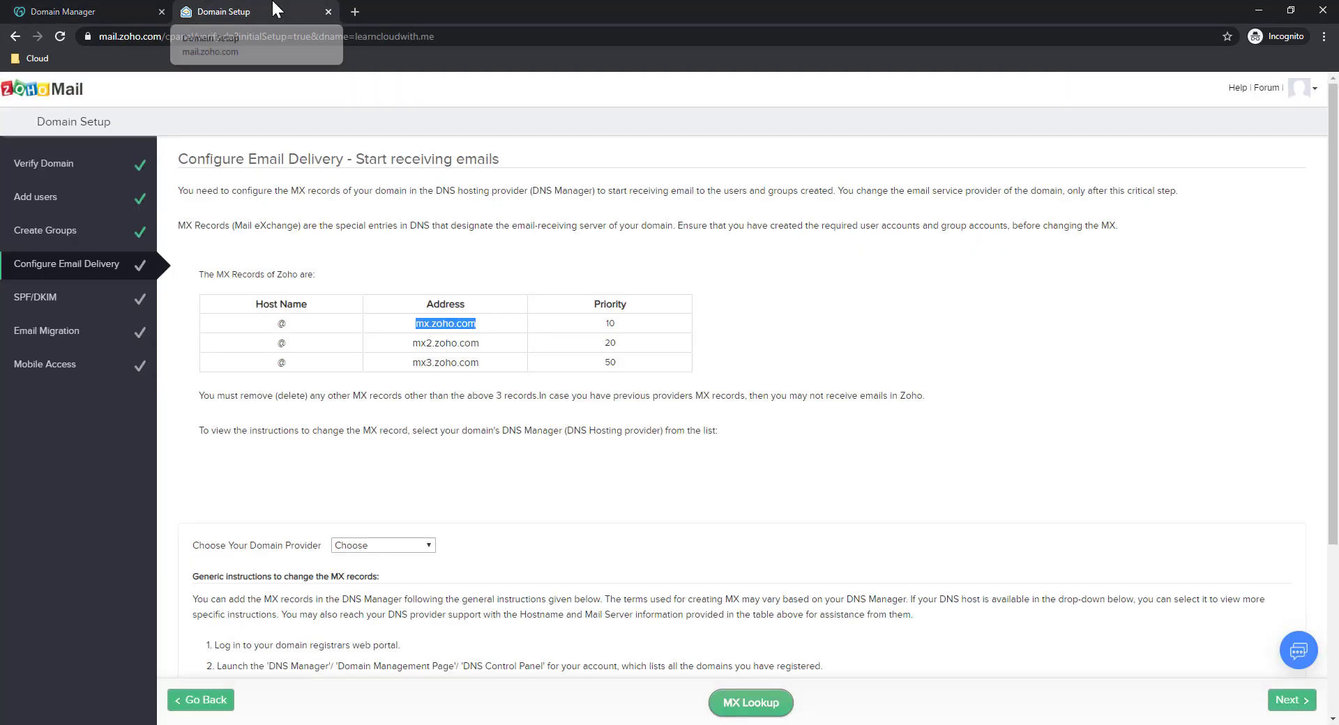
drag(480, 343, 412, 352)
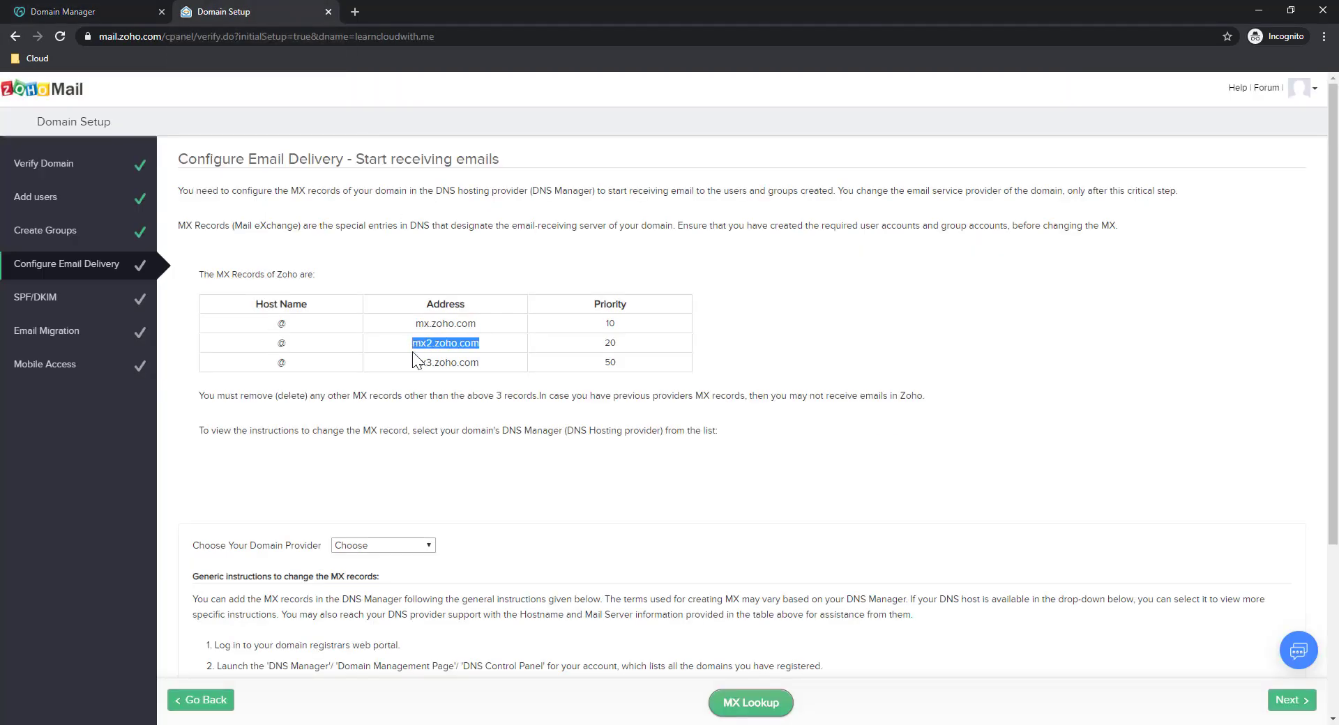
click(76, 11)
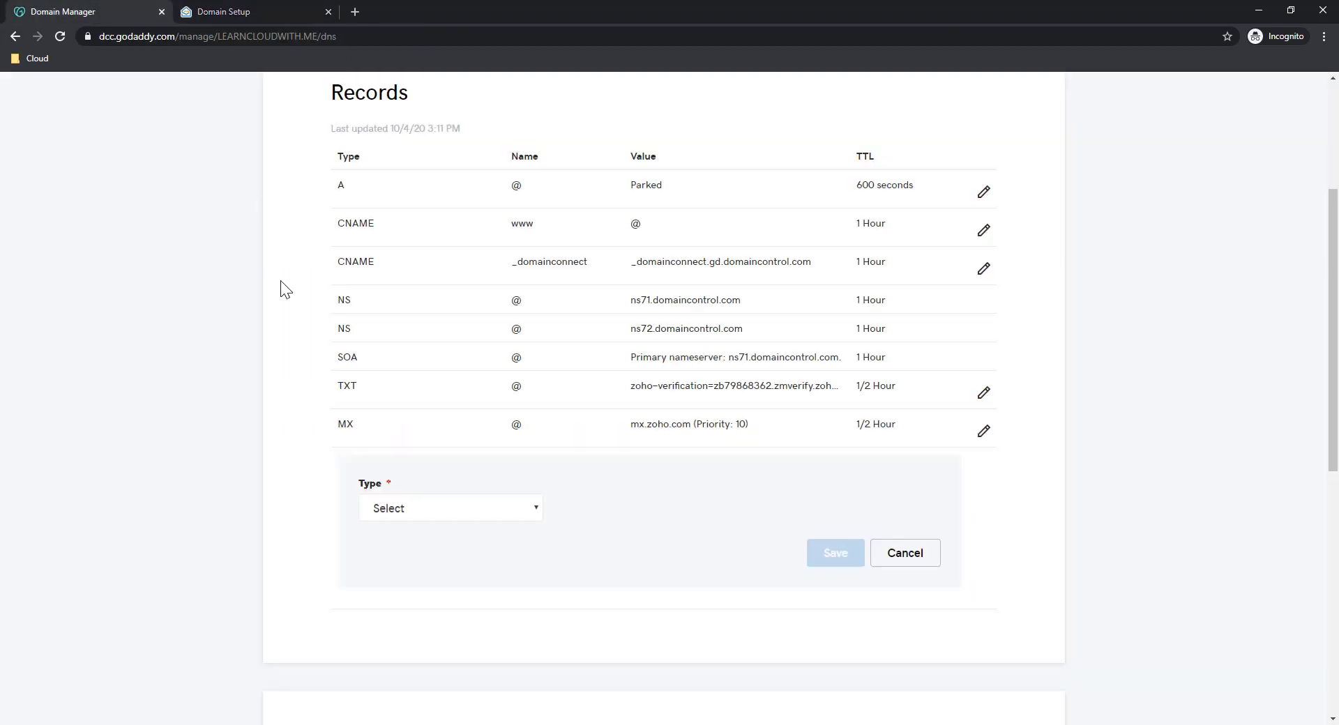
Fill the new record with host @ and the pasted mx2.zoho.com address
click(430, 509)
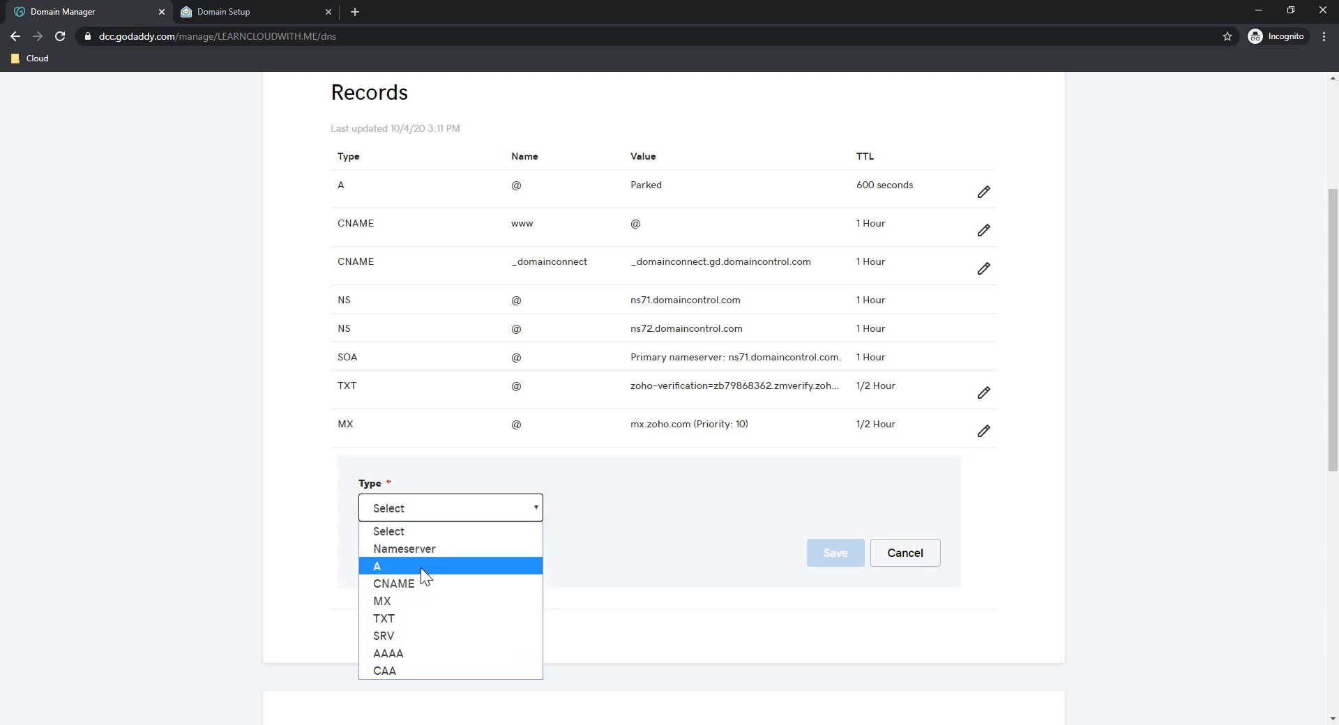
click(408, 616)
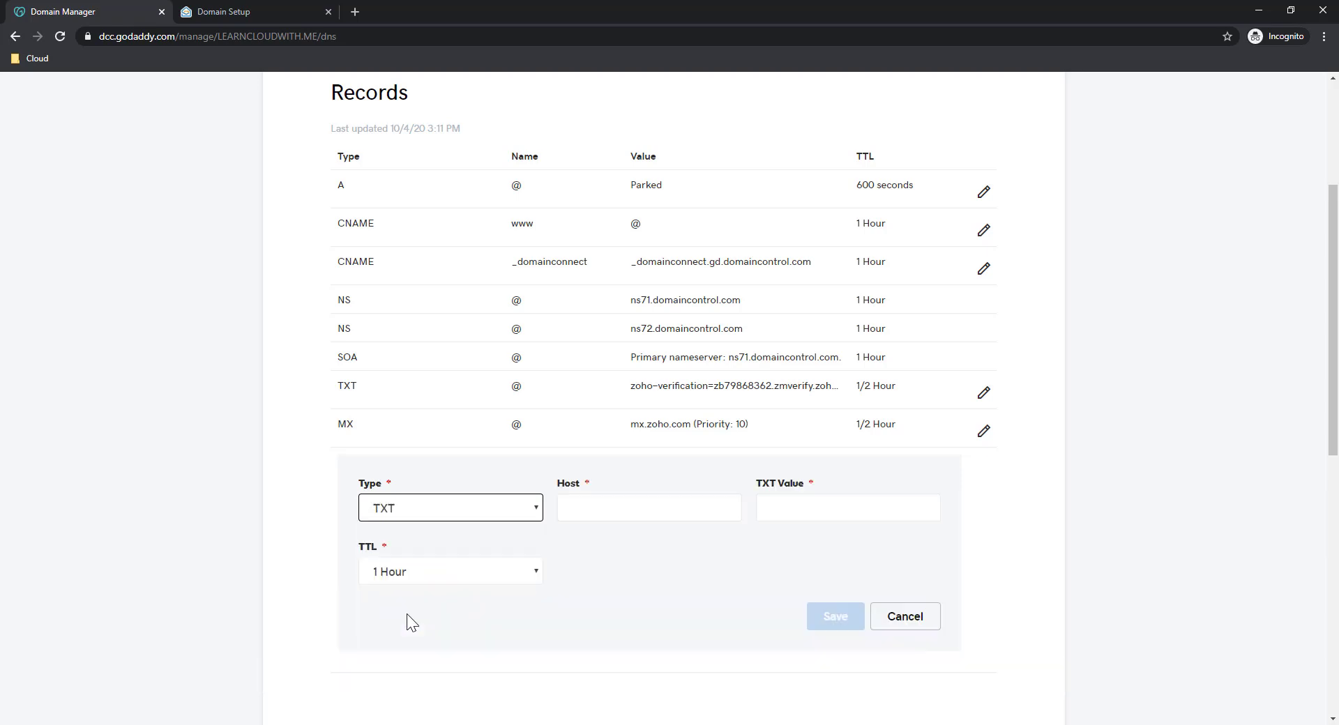
click(634, 514)
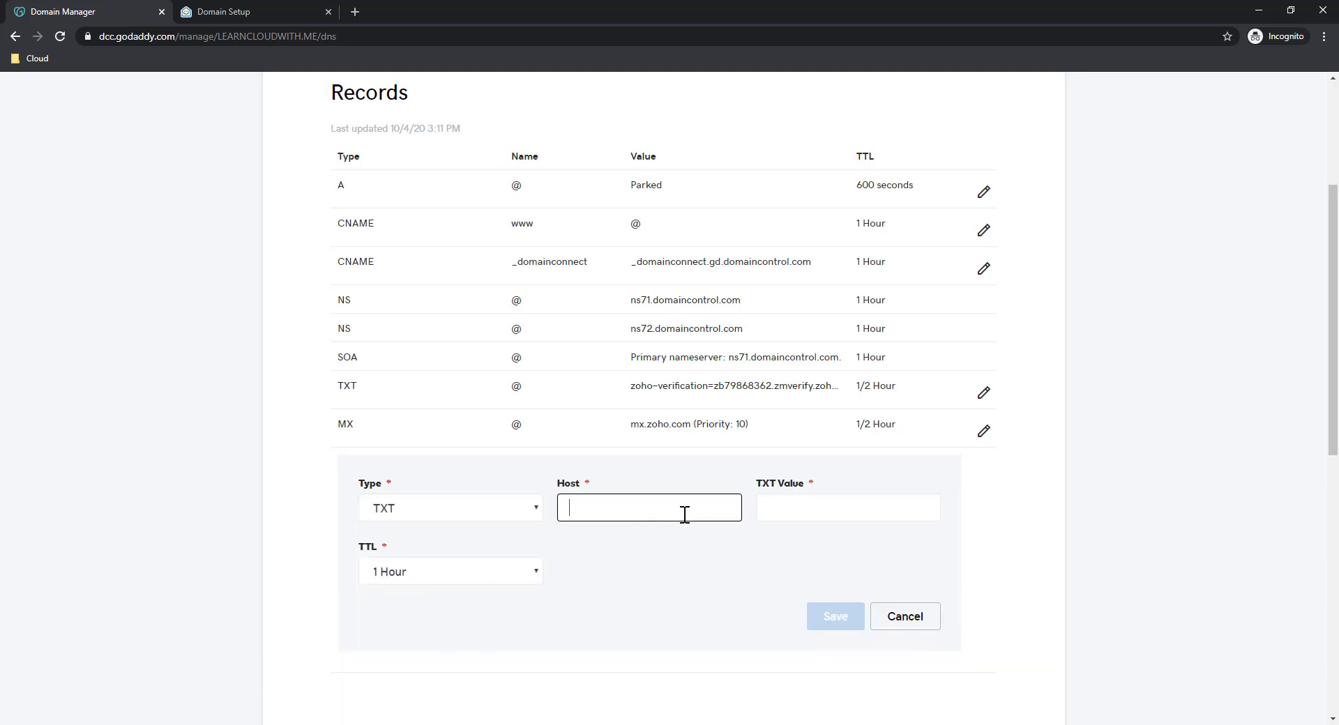
text(@)
key(Tab)
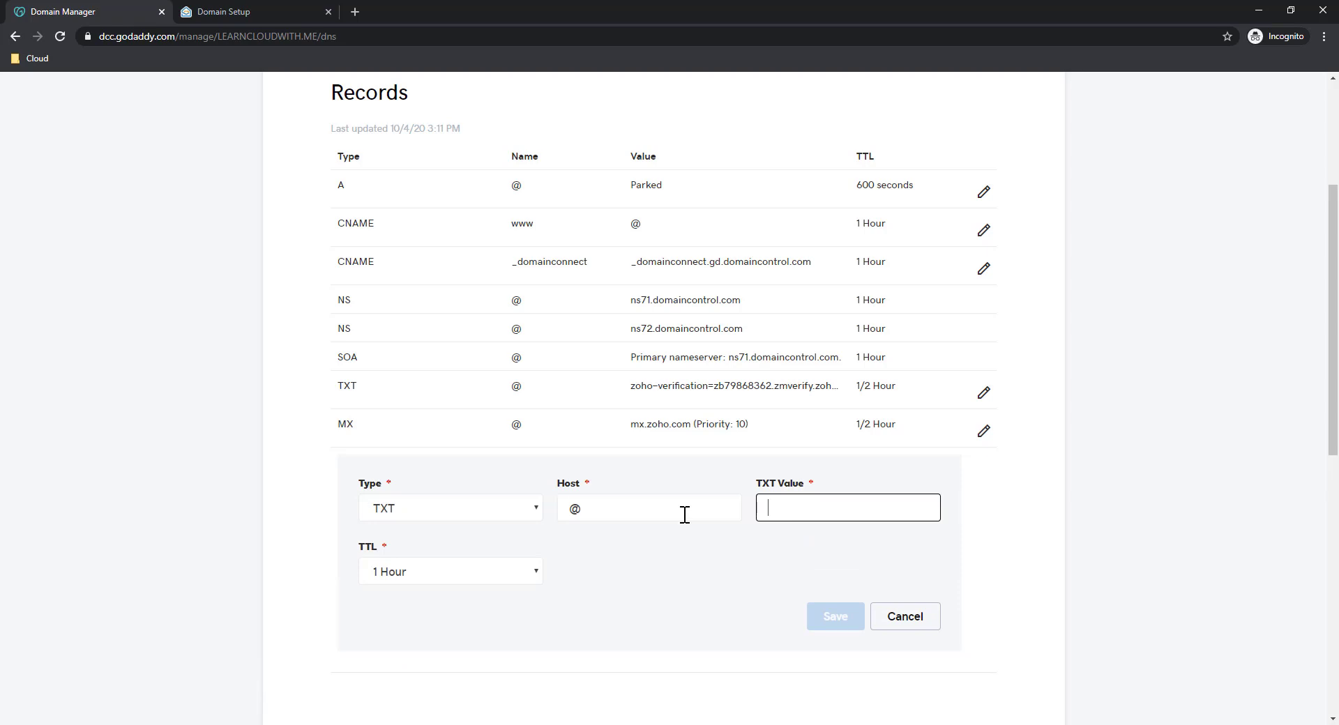
key(ctrl+v)
Change the type to MX, set priority 20 and TTL 1/2 Hour, and save
click(233, 10)
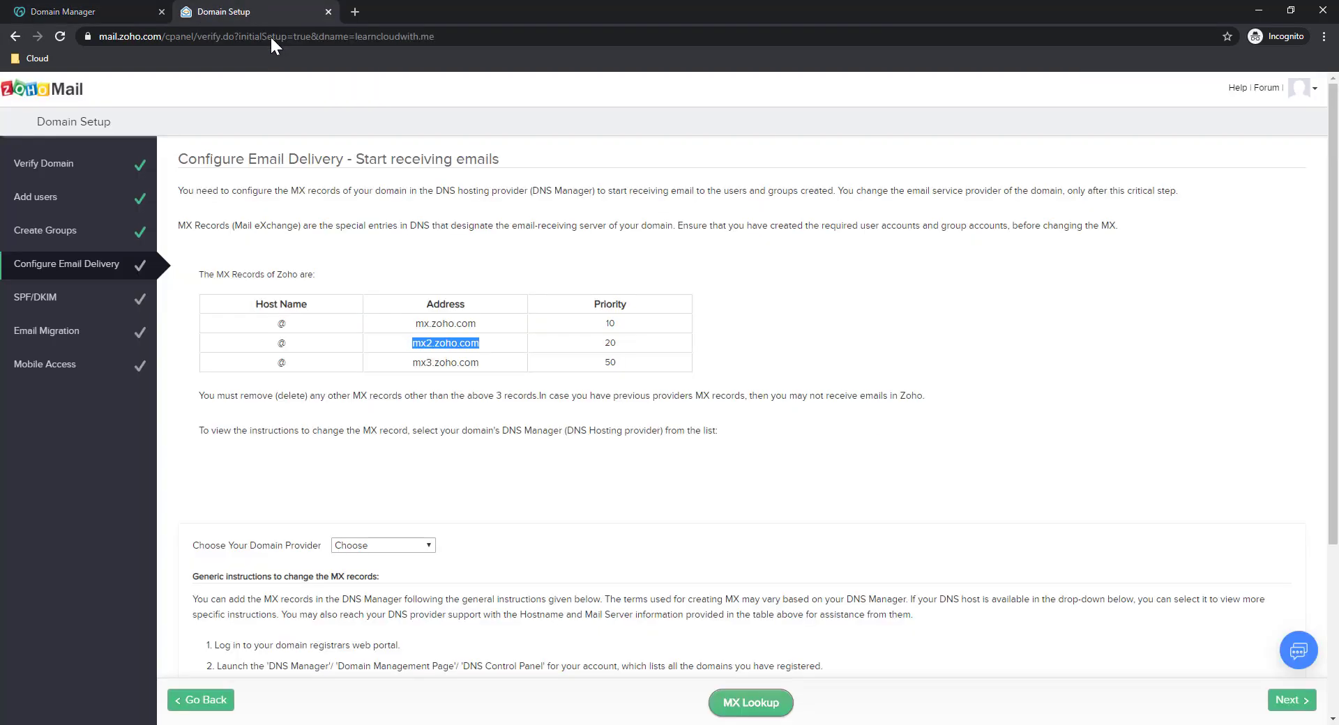
click(105, 12)
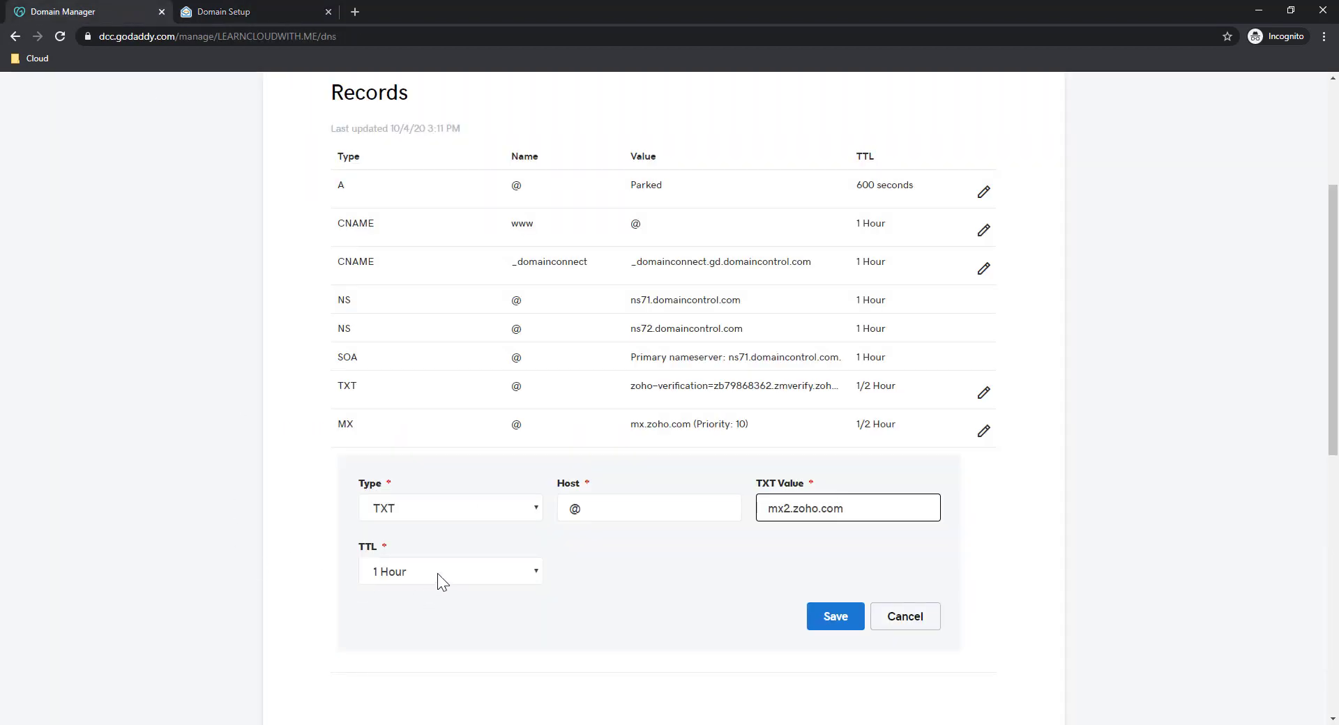
click(490, 499)
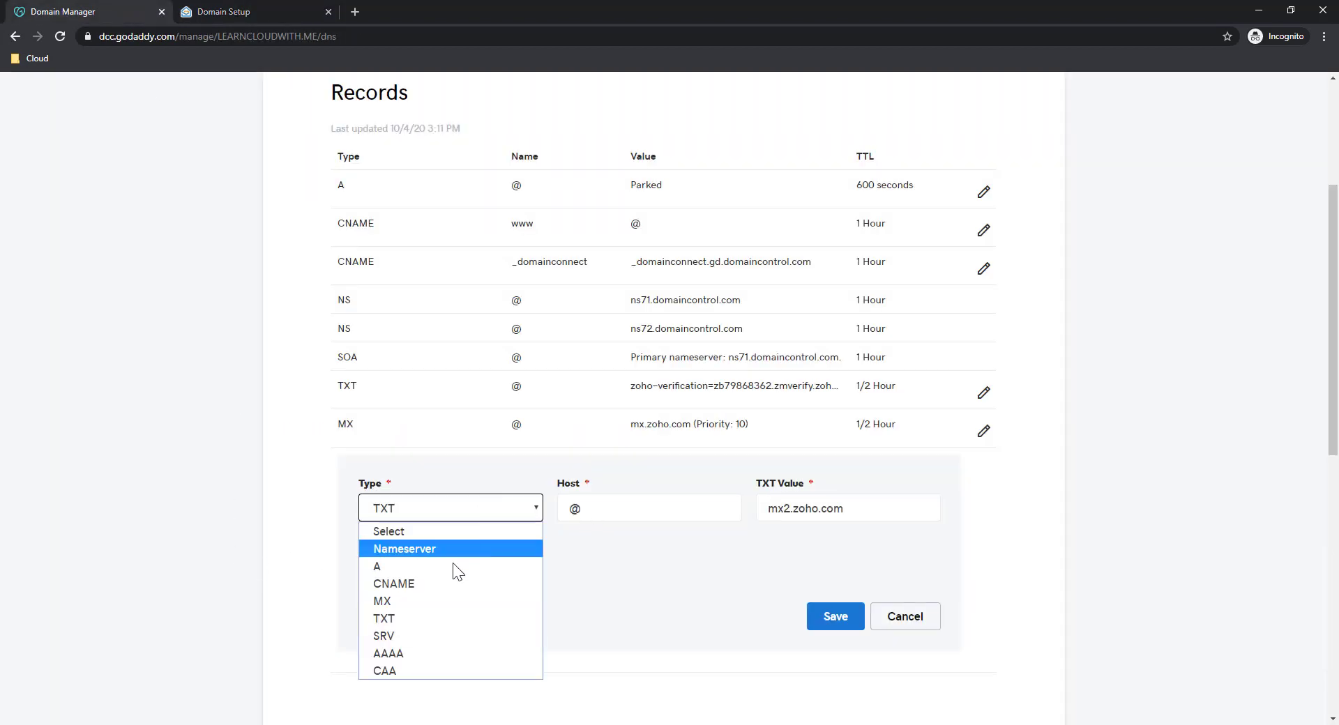
click(394, 602)
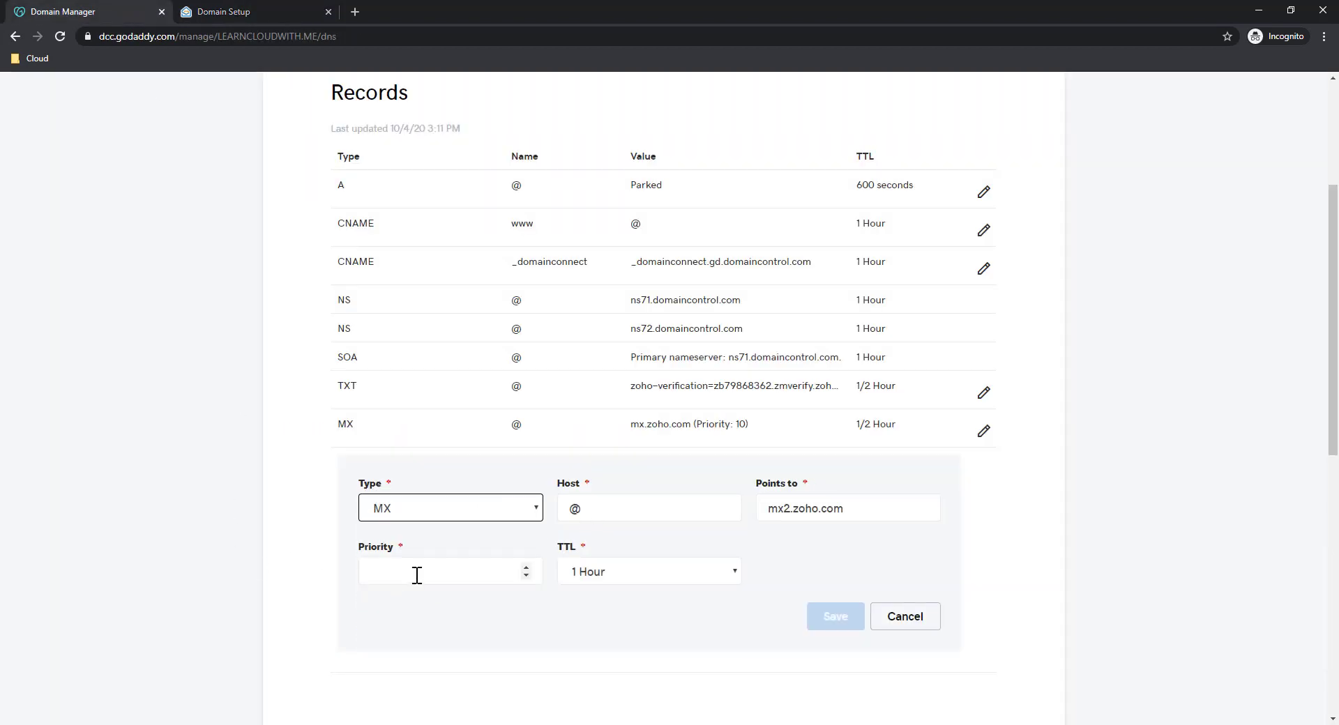
click(416, 573)
text(20)
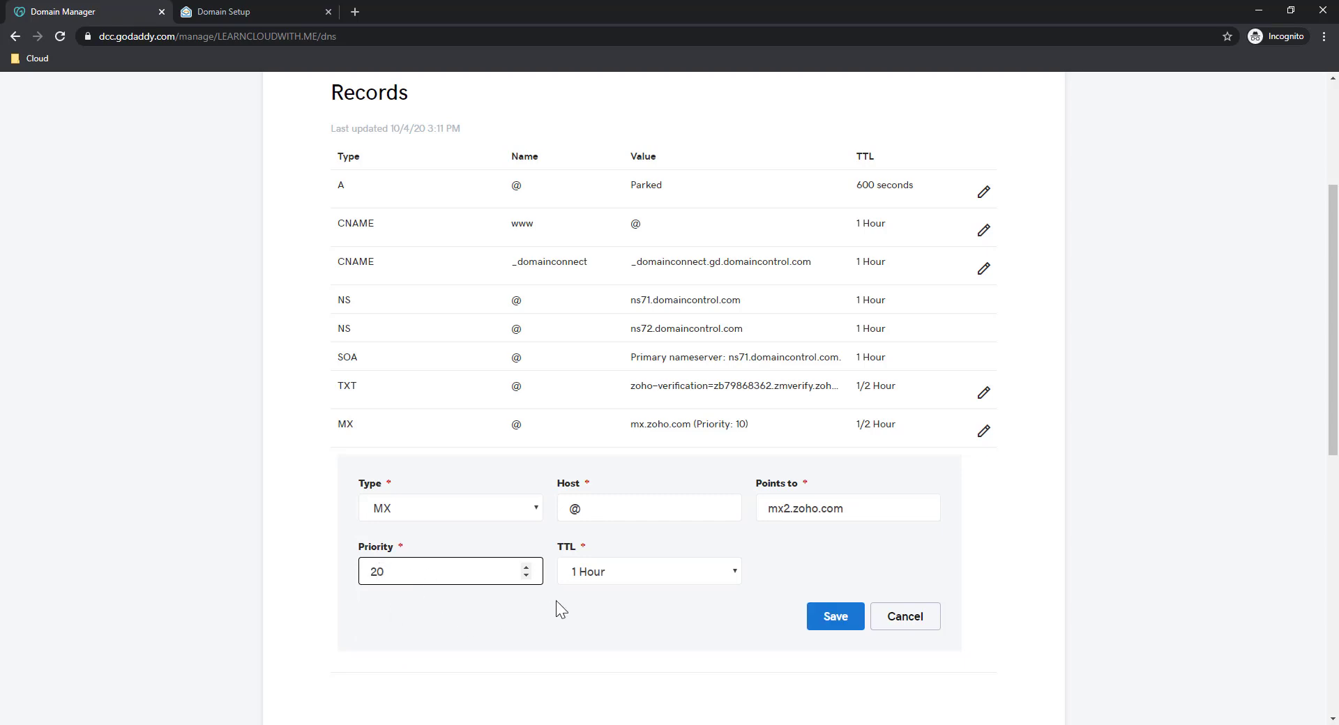
click(600, 573)
click(610, 591)
click(816, 628)
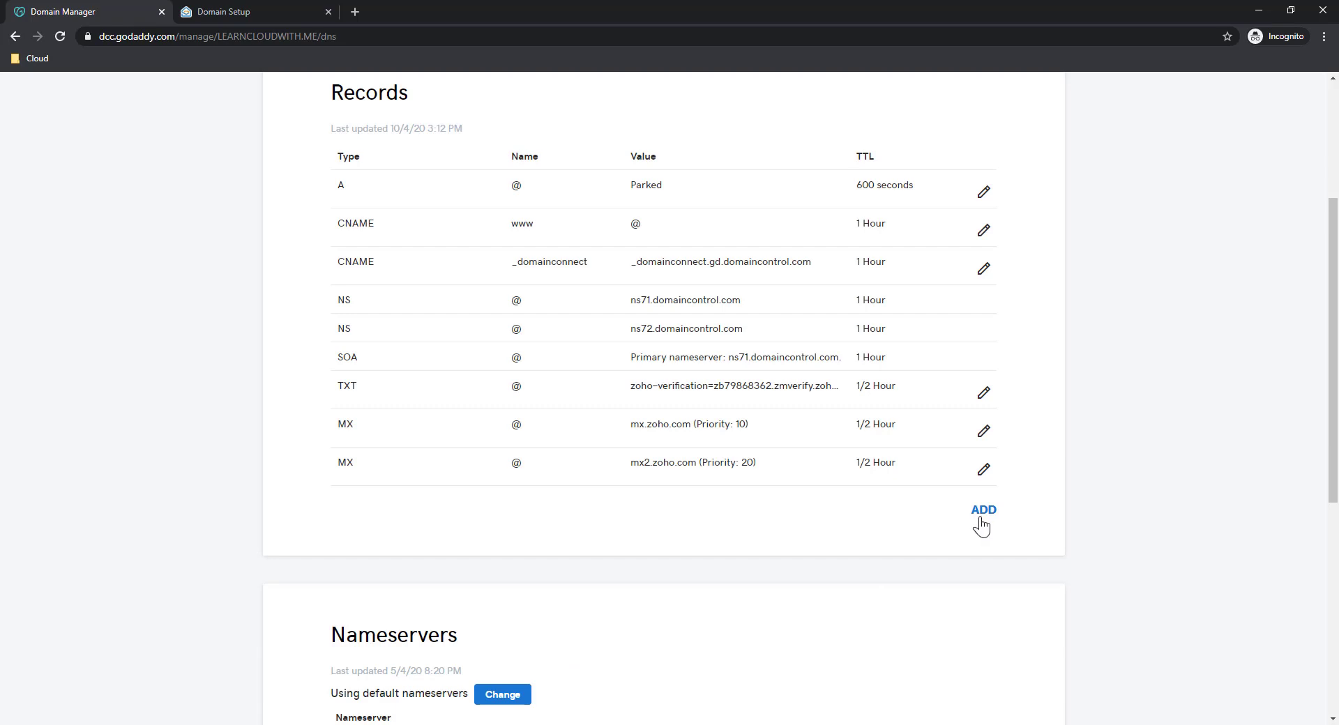
click(980, 520)
Set the new record to MX with host @ and copy mx3.zoho.com from Zoho
click(434, 539)
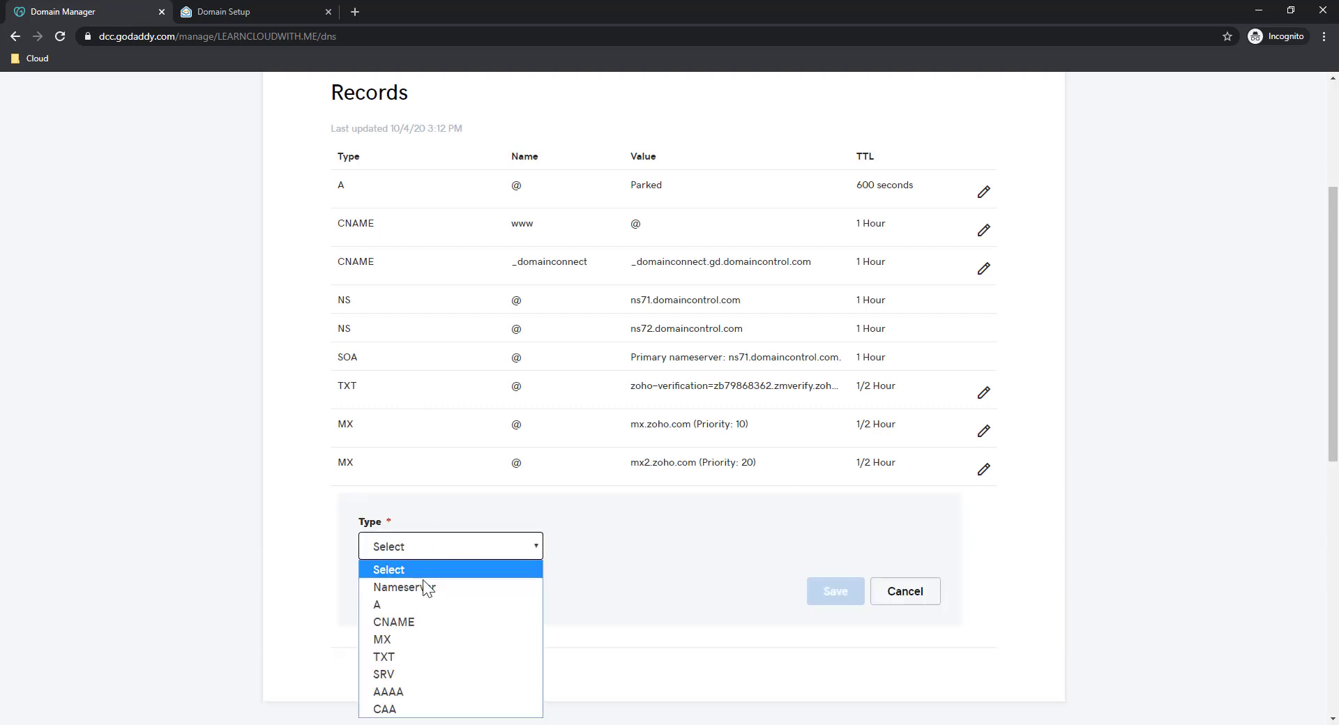
click(409, 637)
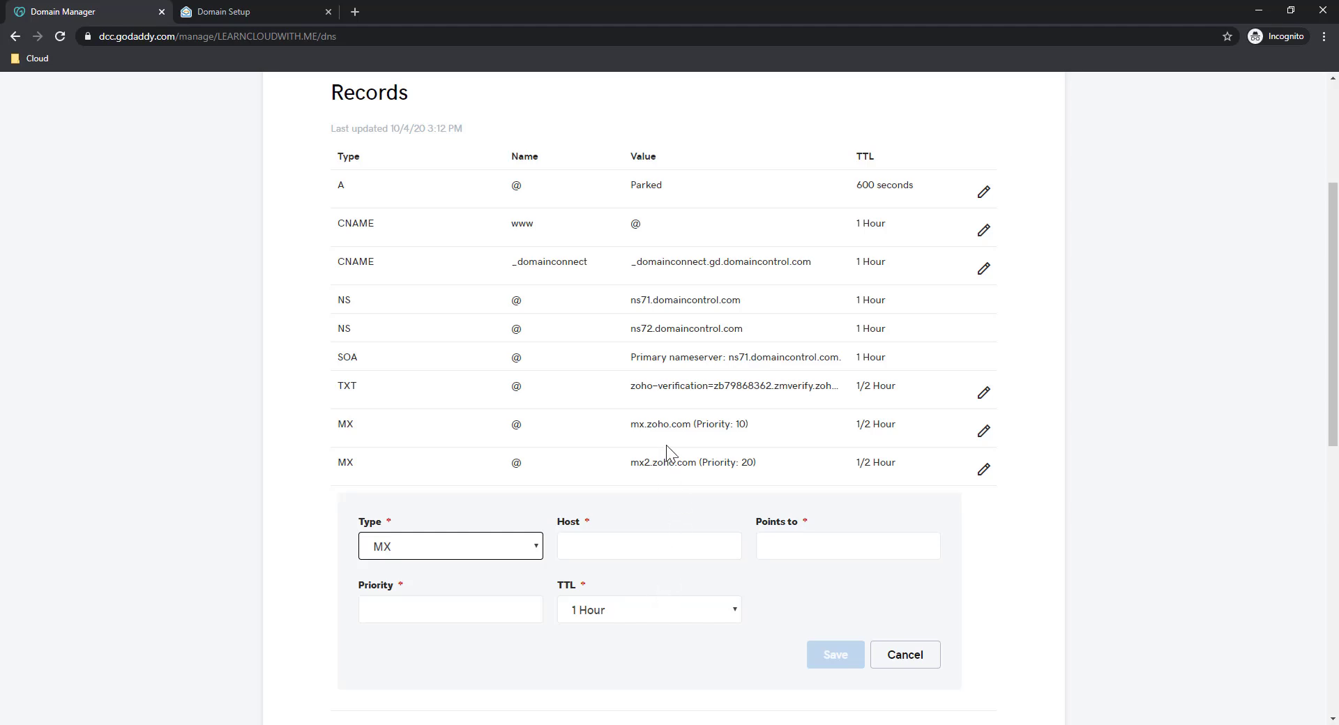
click(580, 552)
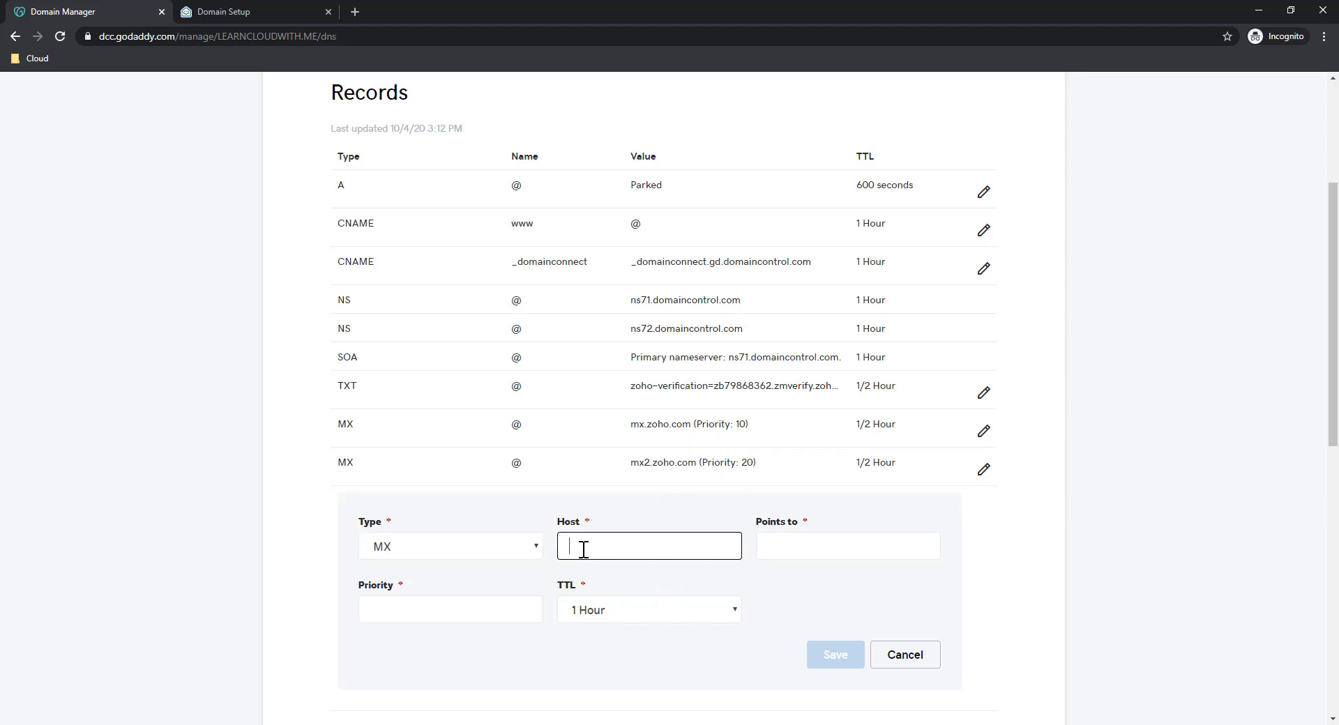
text(@)
click(209, 12)
drag(481, 363, 409, 361)
key(ctrl+c)
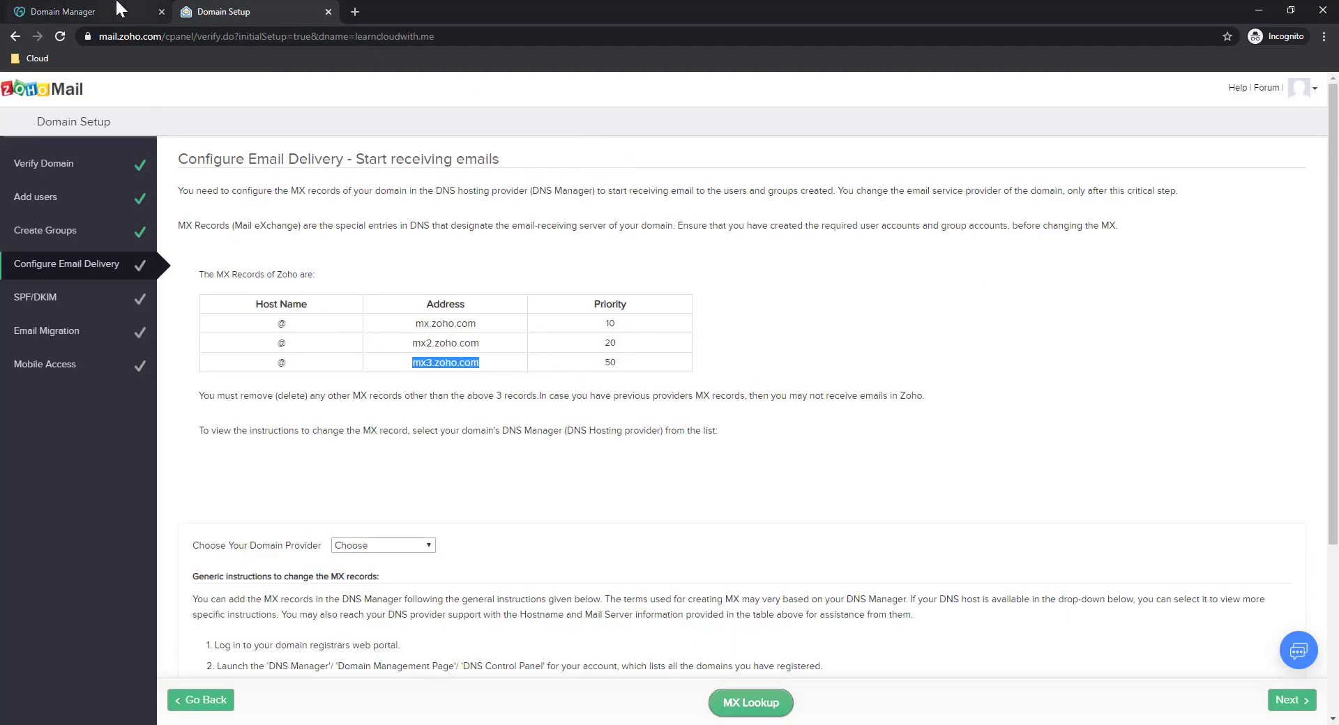
click(98, 12)
Paste mx3.zoho.com as the target and enter priority 50
click(811, 556)
key(ctrl+v)
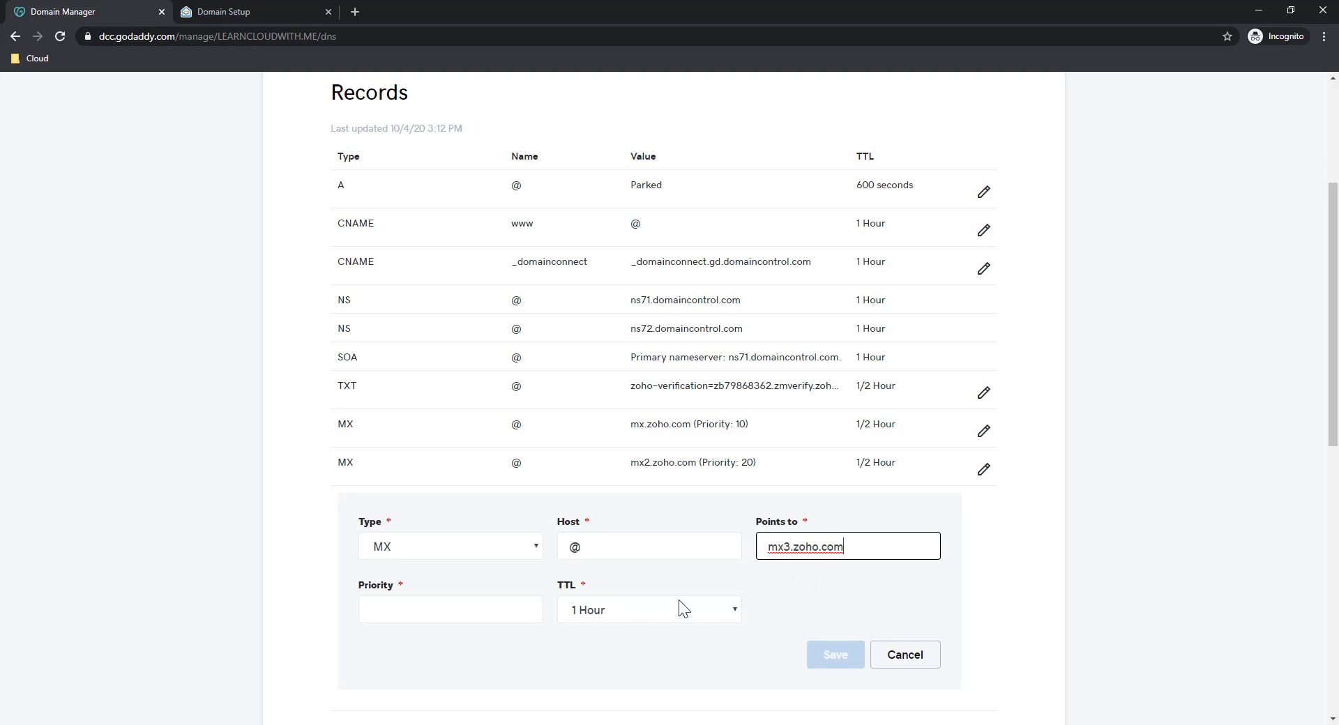
click(493, 617)
click(258, 9)
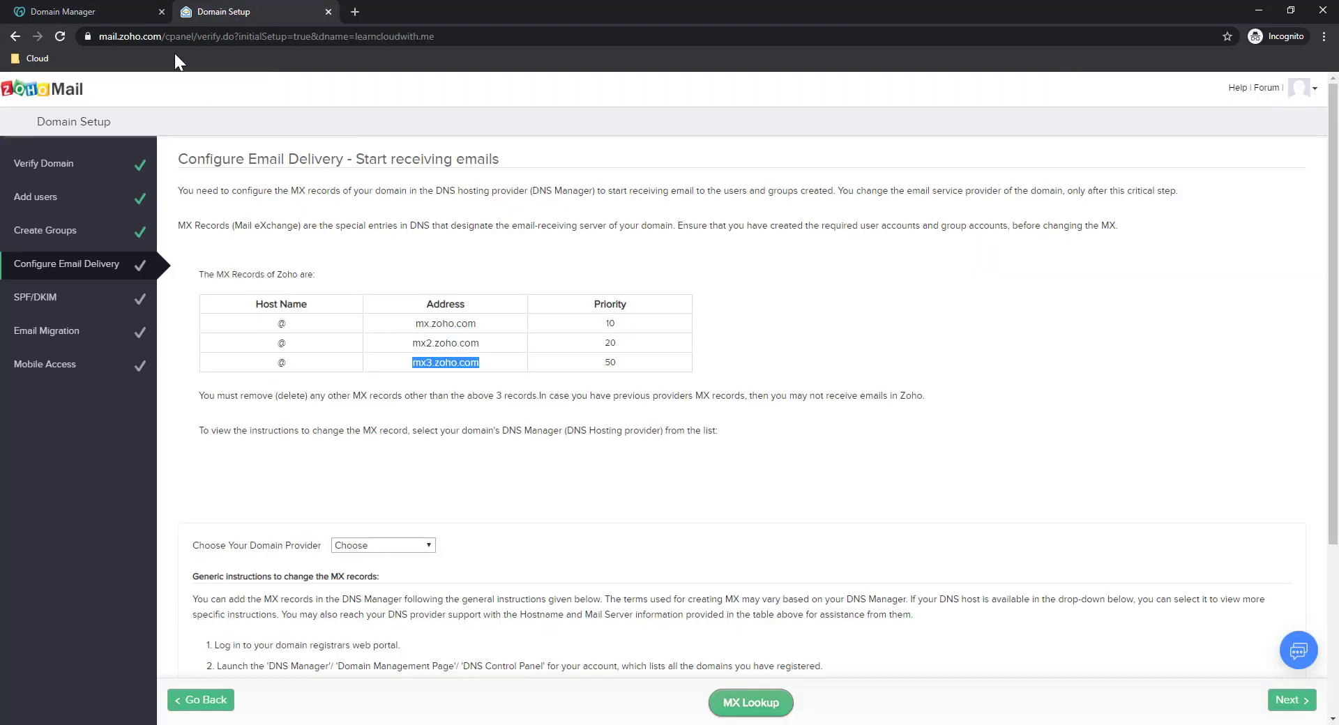
click(70, 9)
text(50)
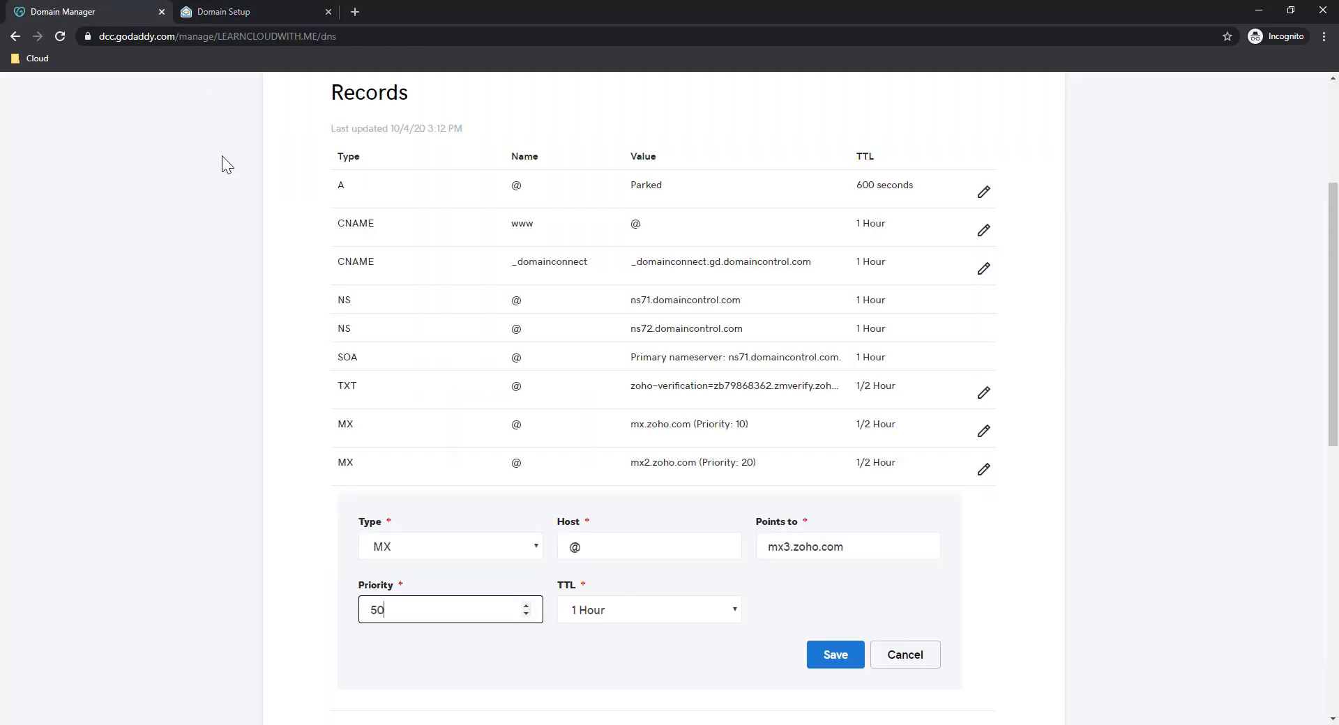
Set the TTL to 1/2 Hour and save the mx3.zoho.com MX record
click(564, 611)
click(597, 511)
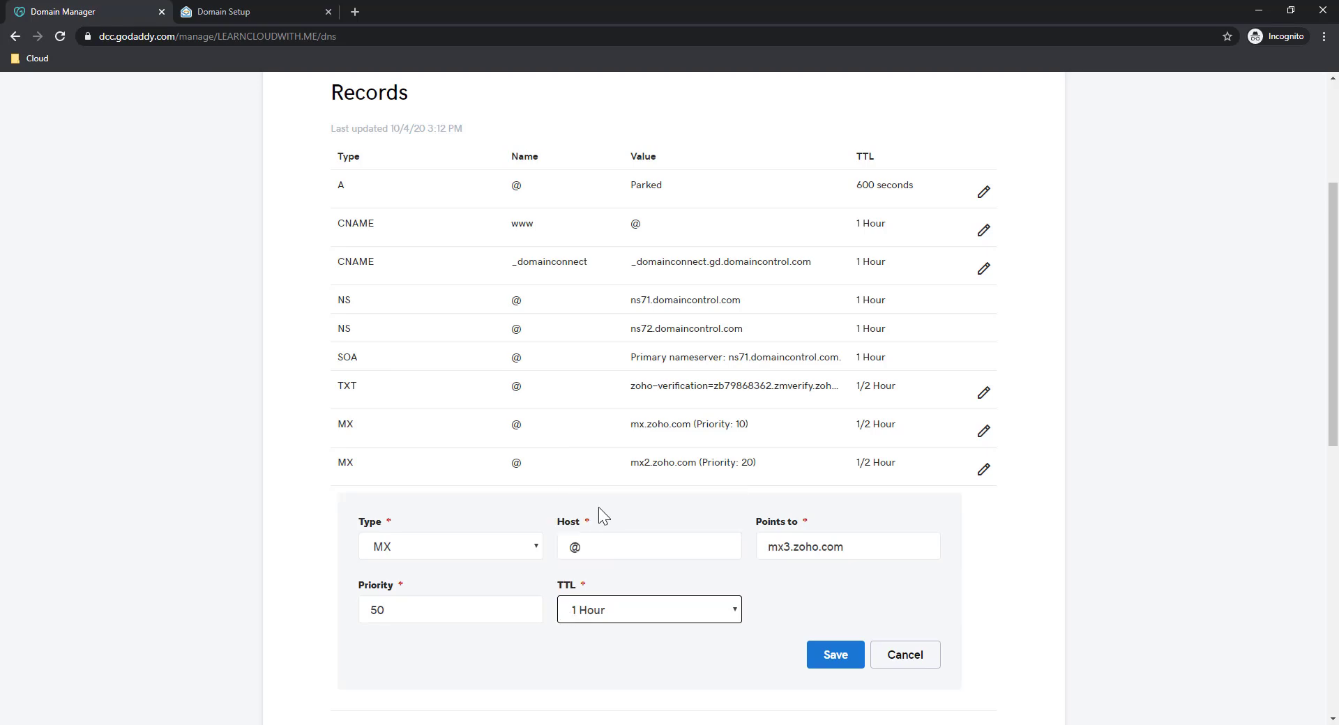
click(622, 617)
click(609, 498)
click(812, 654)
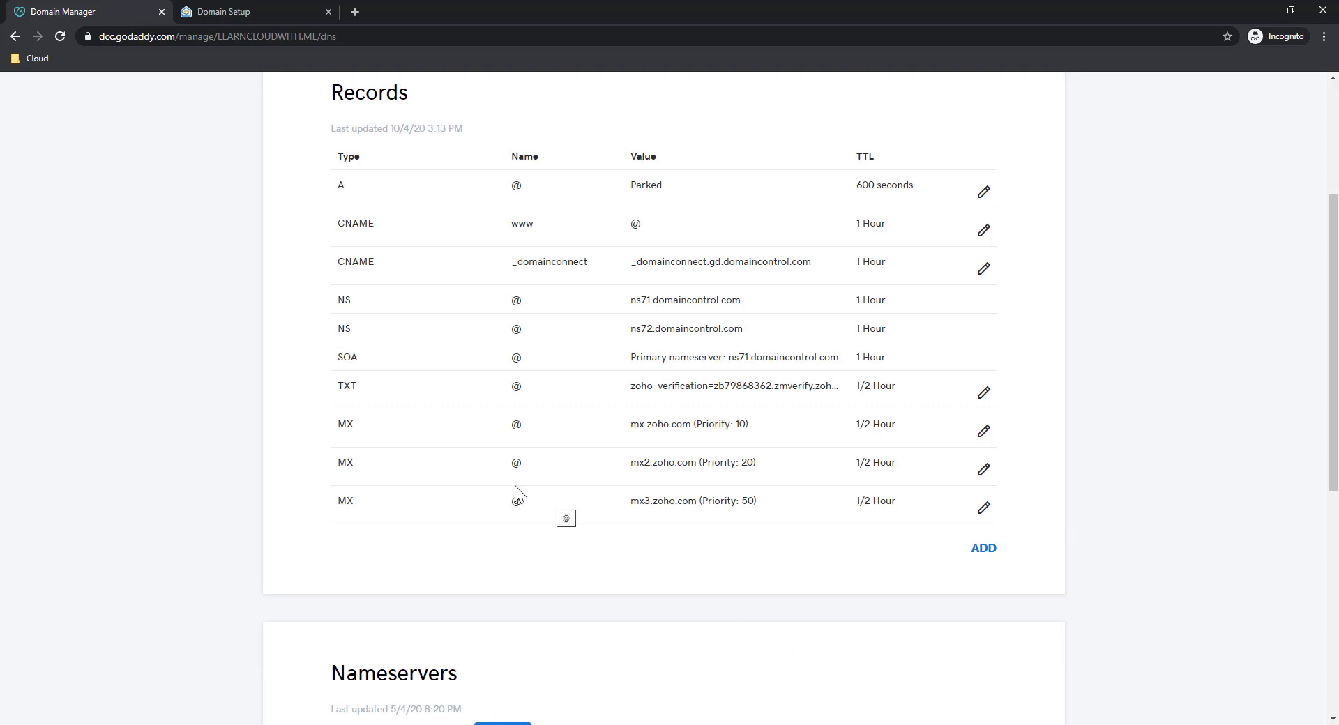
scroll(589, 495, up, 4)
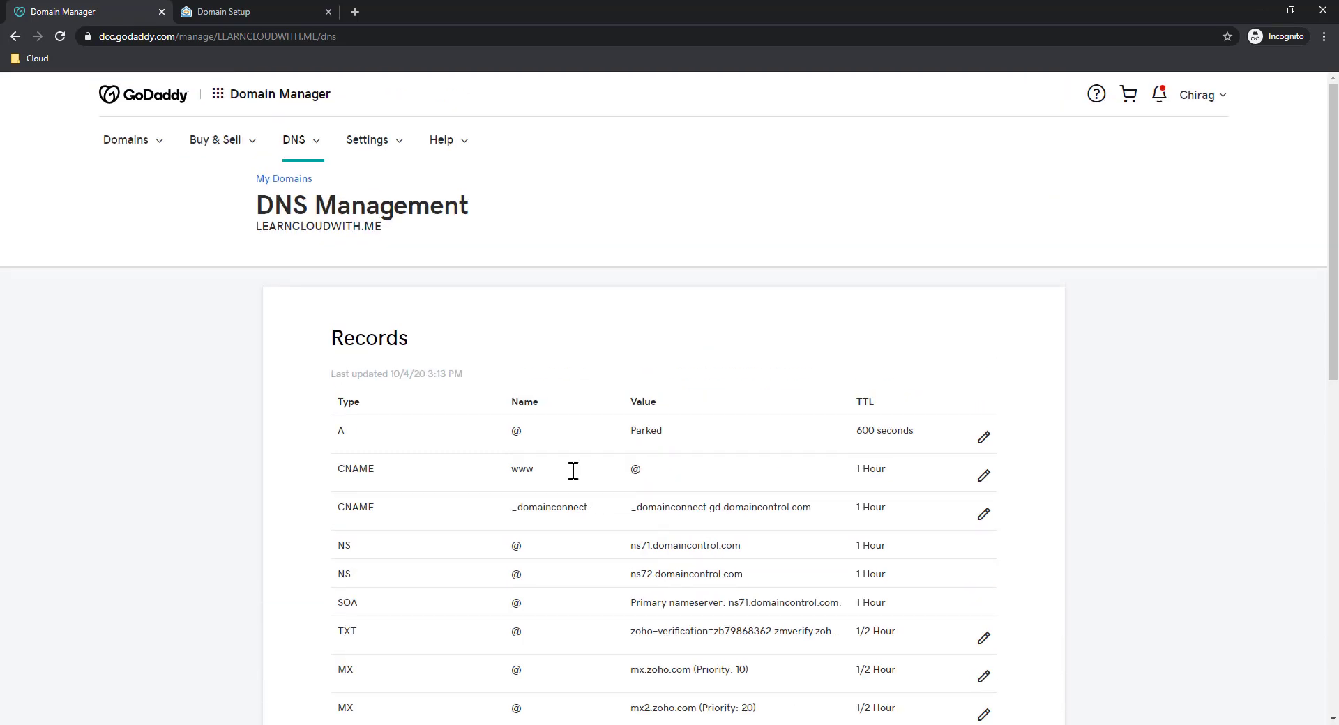
scroll(565, 474, down, 10)
scroll(597, 476, up, 10)
click(237, 12)
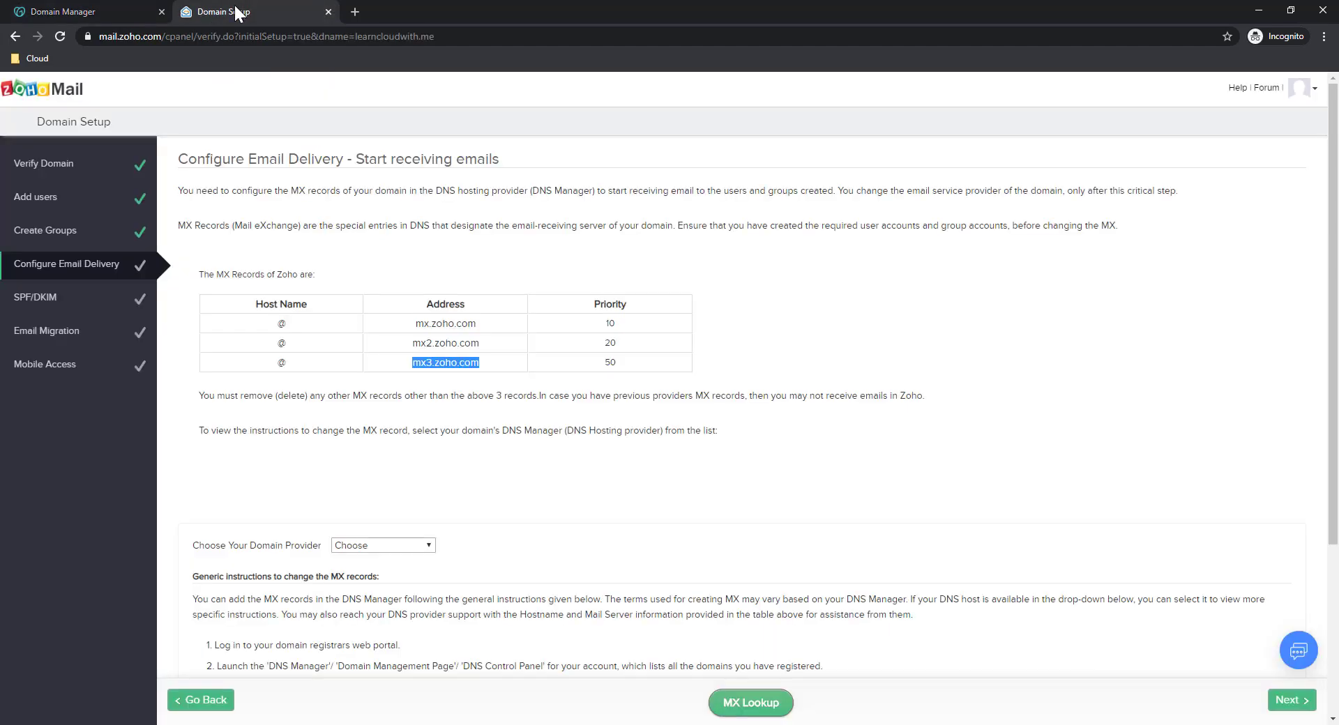
Run MX Lookup until all three Zoho MX records show ticks, then proceed to SPF/DKIM
scroll(830, 492, down, 3)
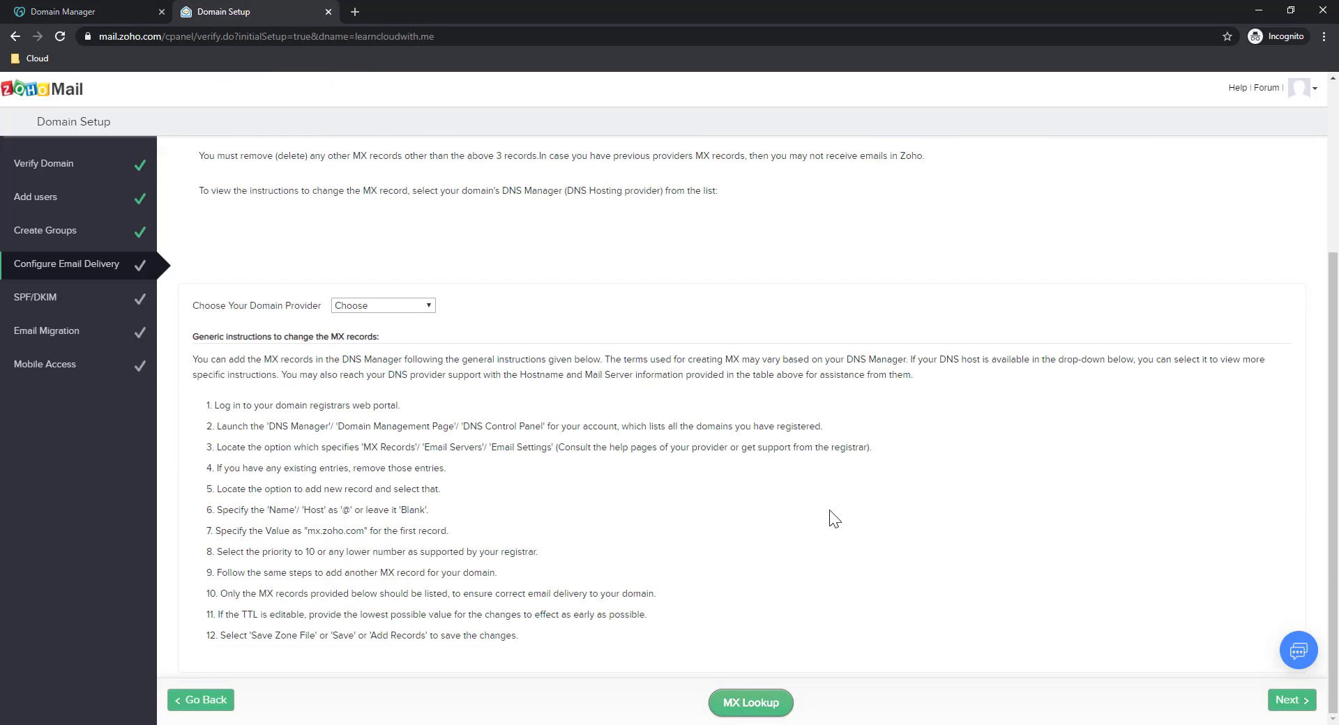
scroll(583, 456, up, 3)
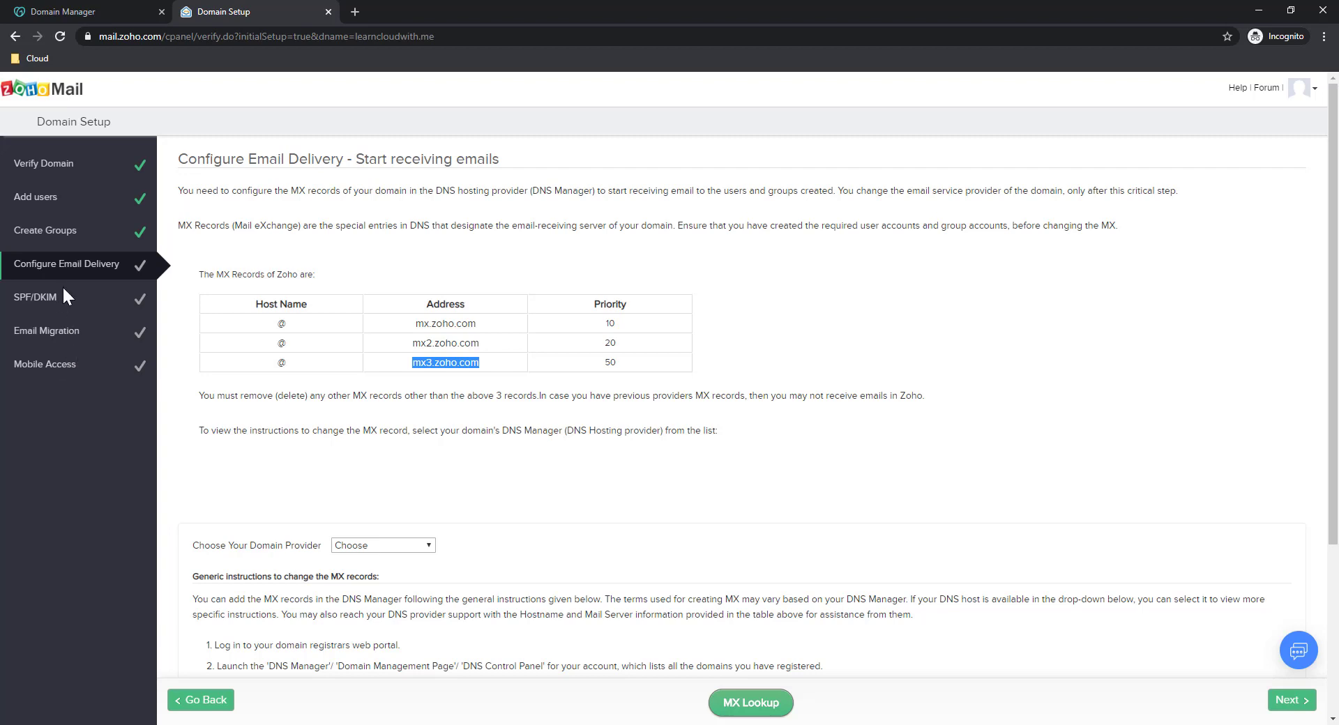
click(730, 714)
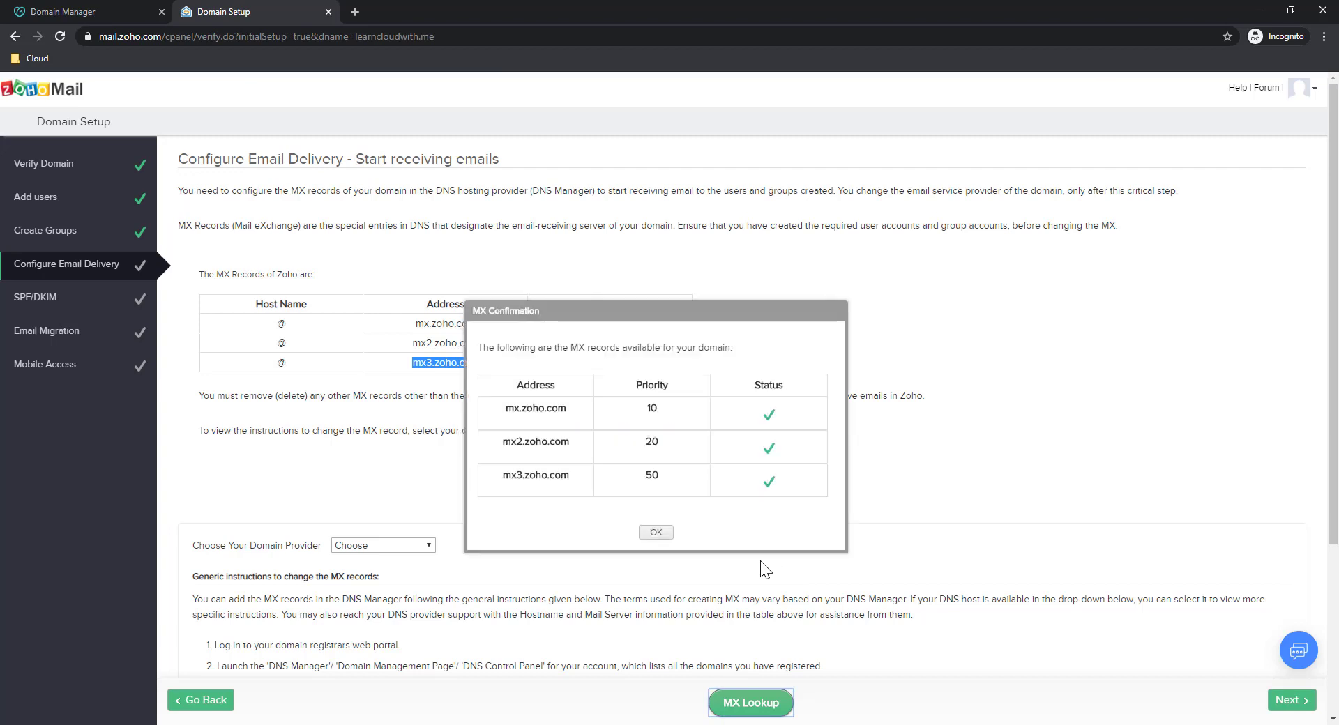
click(656, 533)
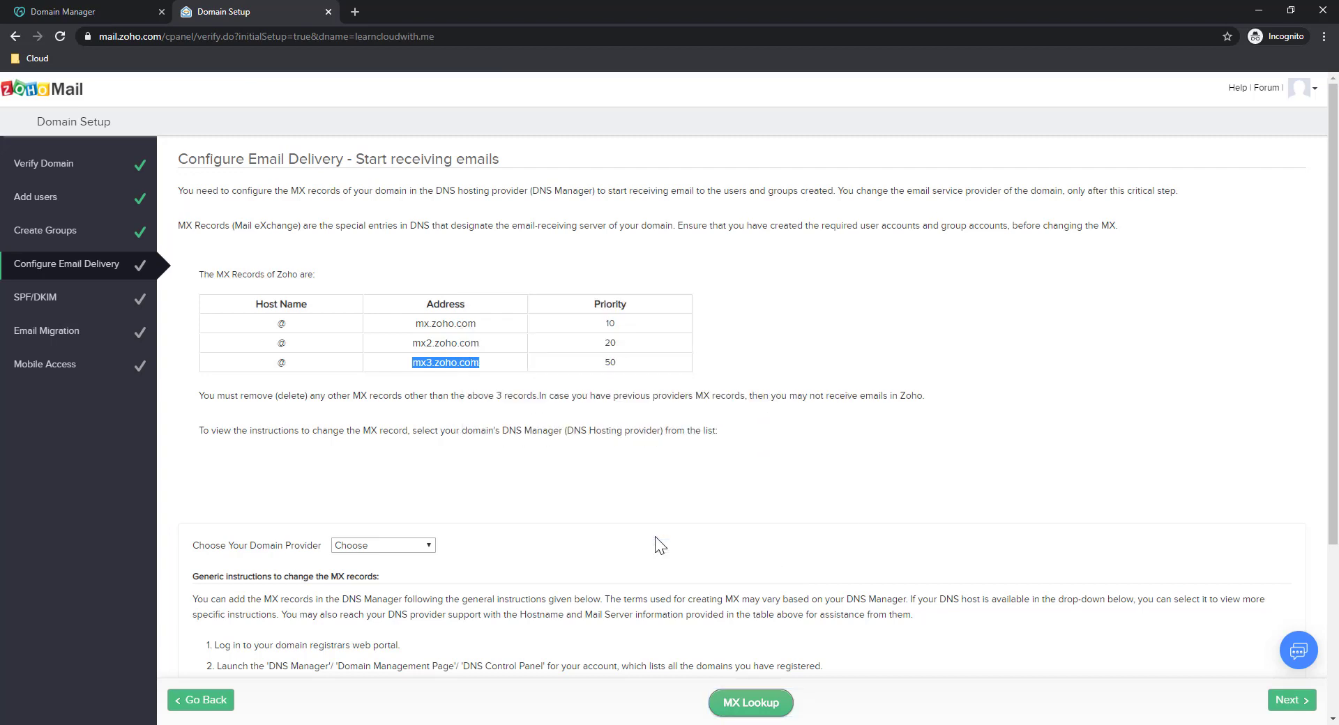
scroll(727, 480, down, 3)
click(768, 708)
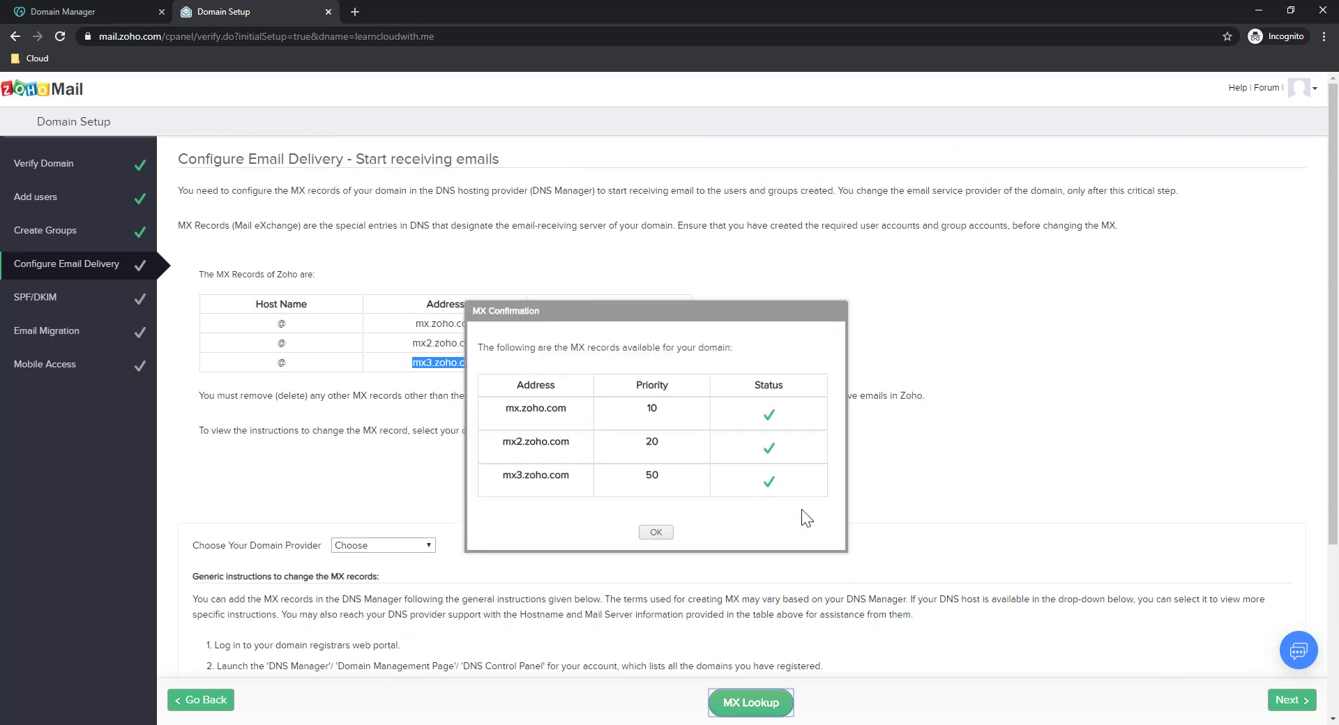
click(656, 532)
click(1297, 701)
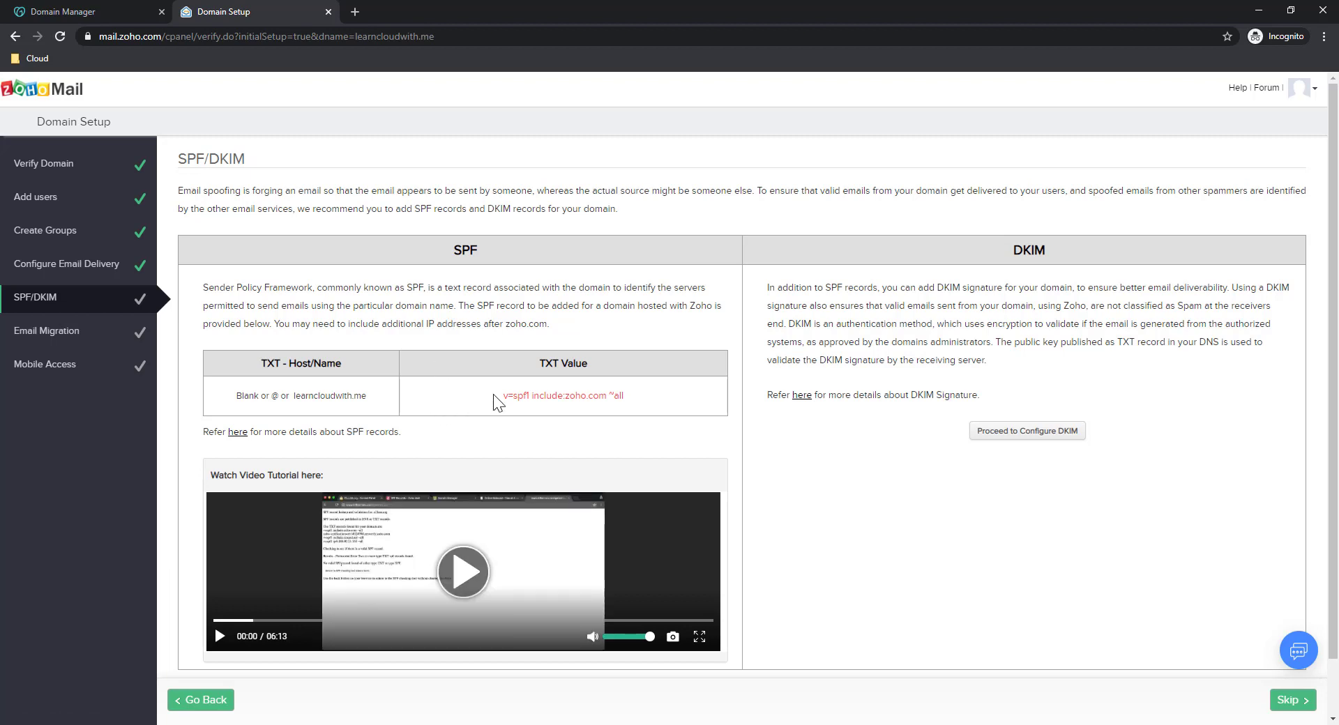
Copy the SPF value 'v=spf1 include:zoho.com ~all' and return to GoDaddy's DNS records
drag(493, 395, 635, 407)
key(ctrl+c)
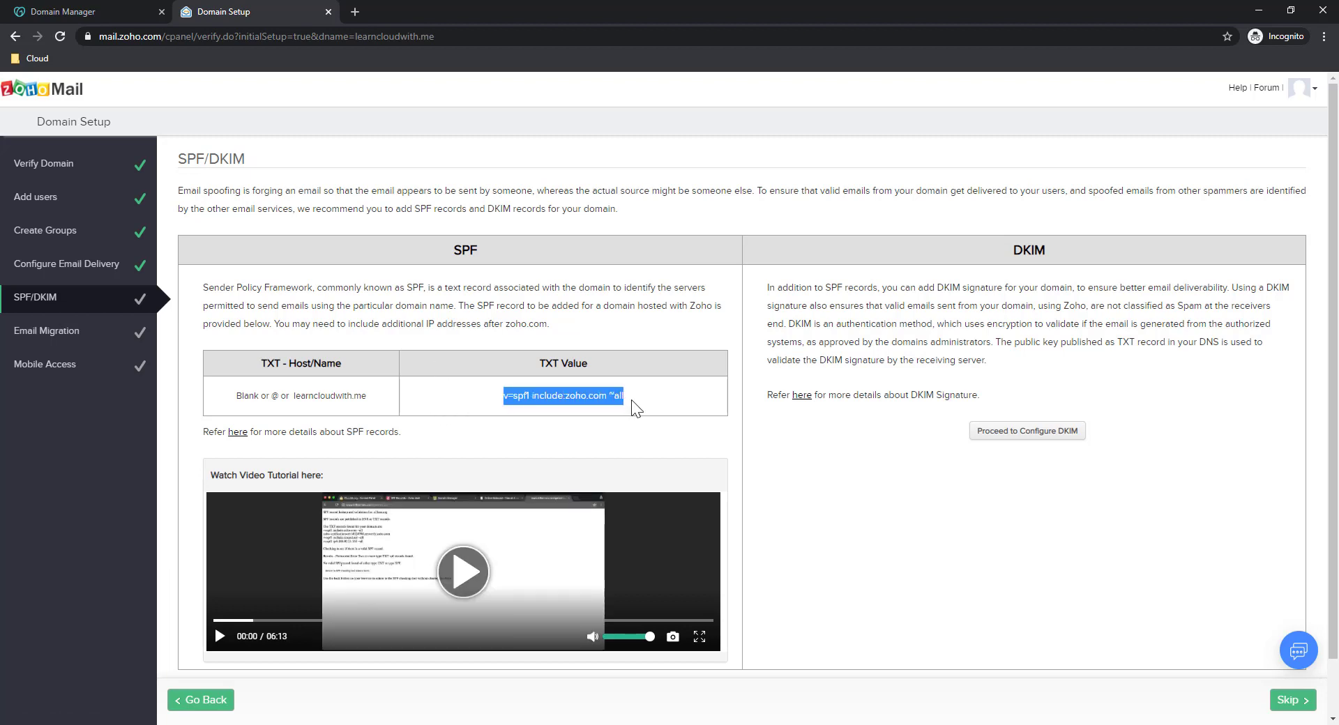
click(124, 8)
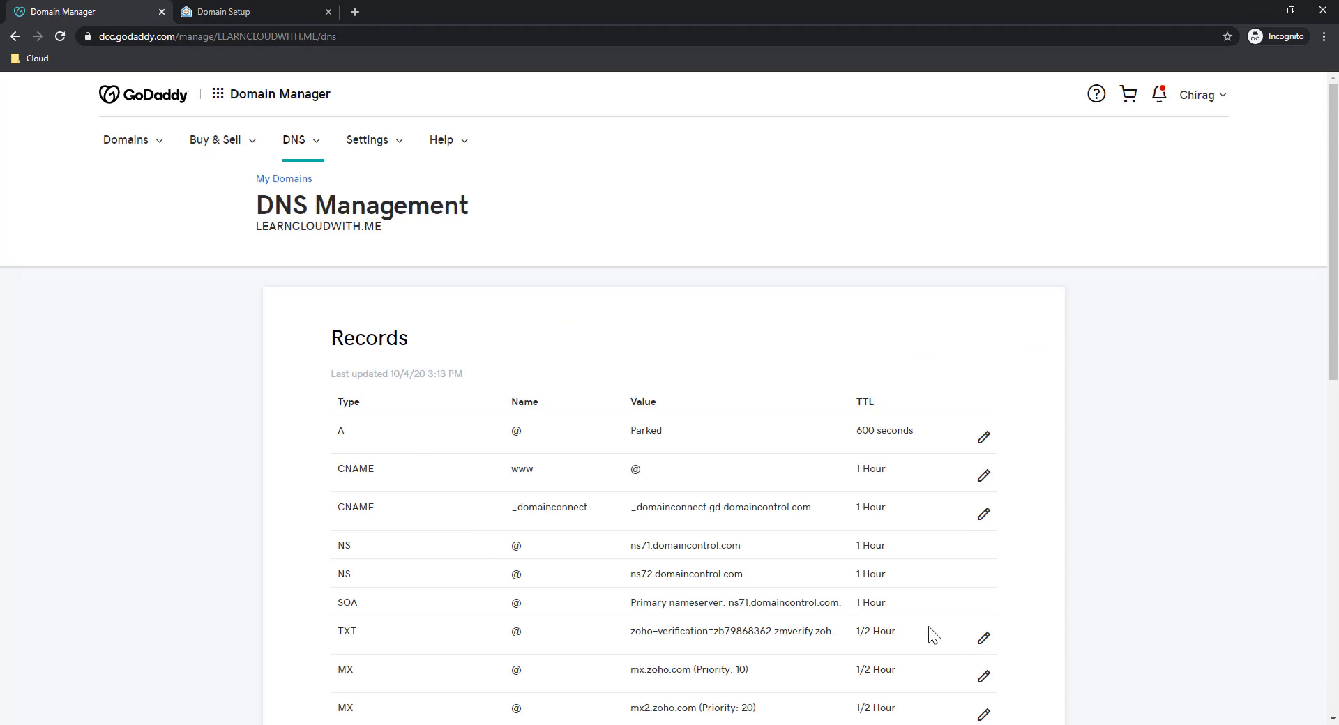
Start a new TXT record in GoDaddy with host @
scroll(927, 628, down, 8)
scroll(1261, 323, up, 4)
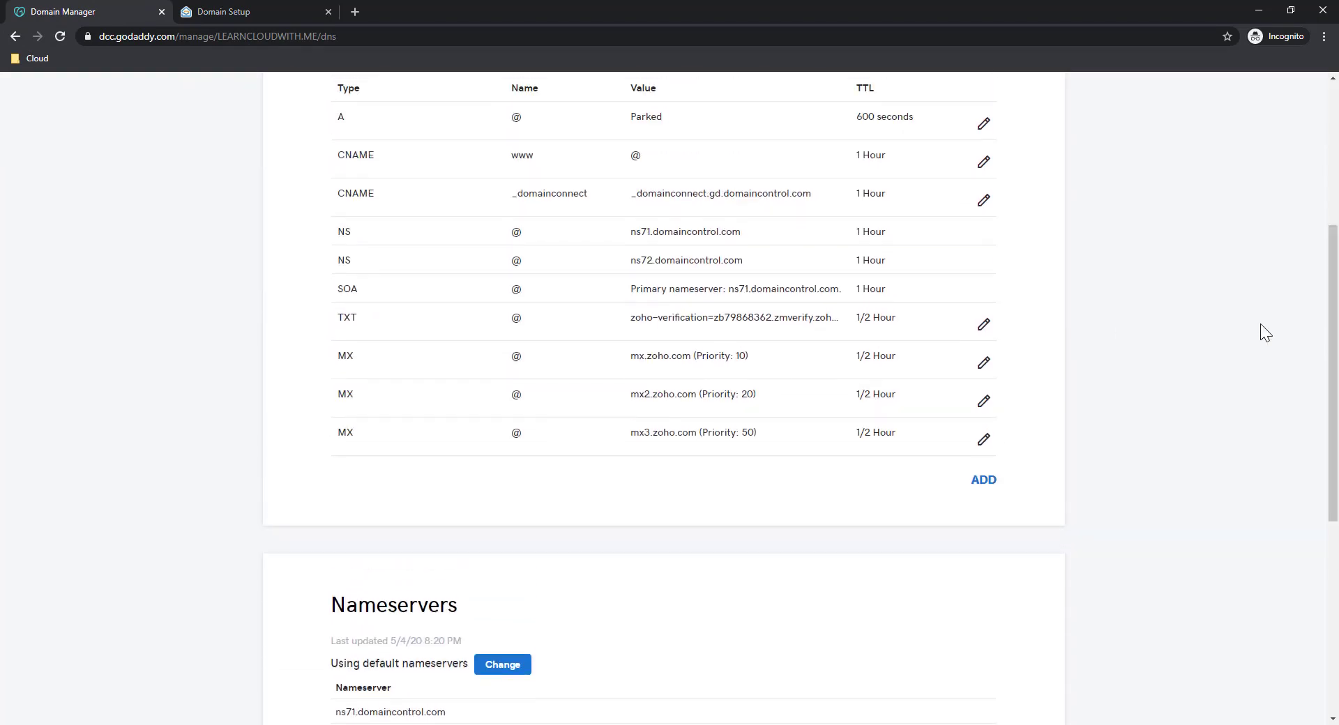
click(985, 481)
click(455, 519)
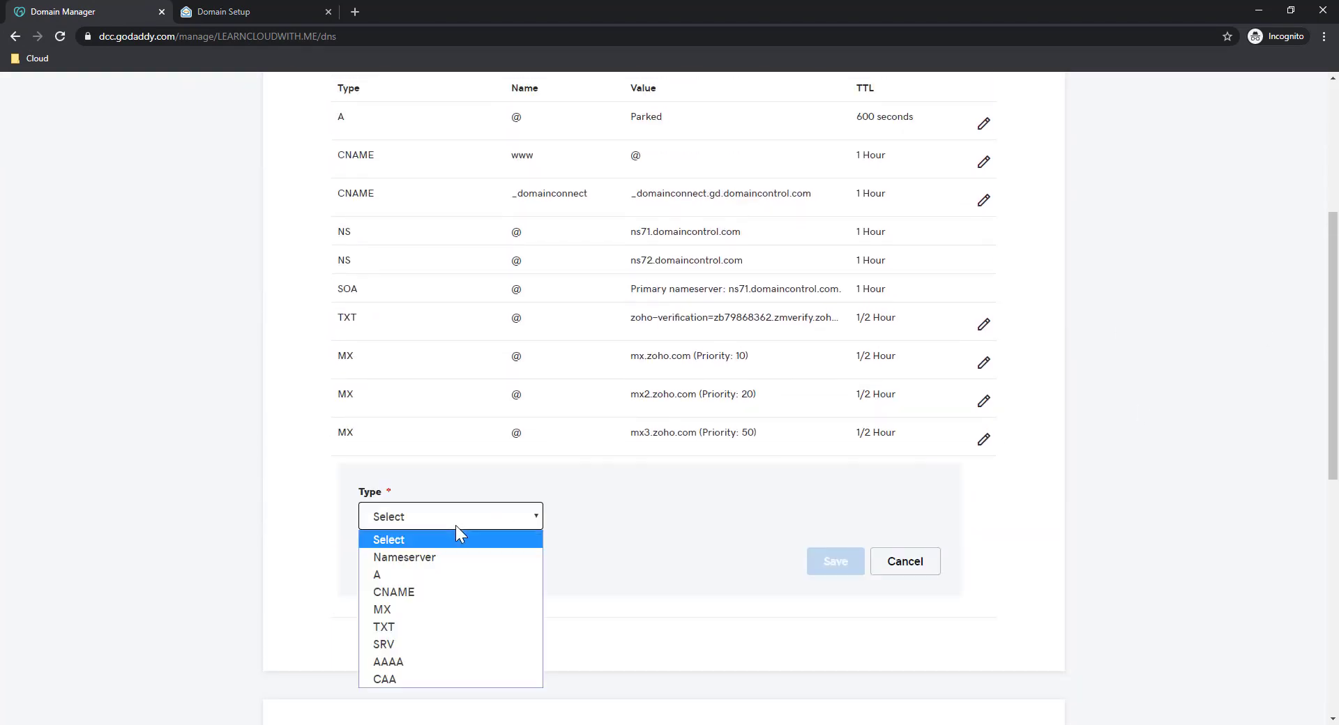
click(426, 625)
click(602, 524)
text(@)
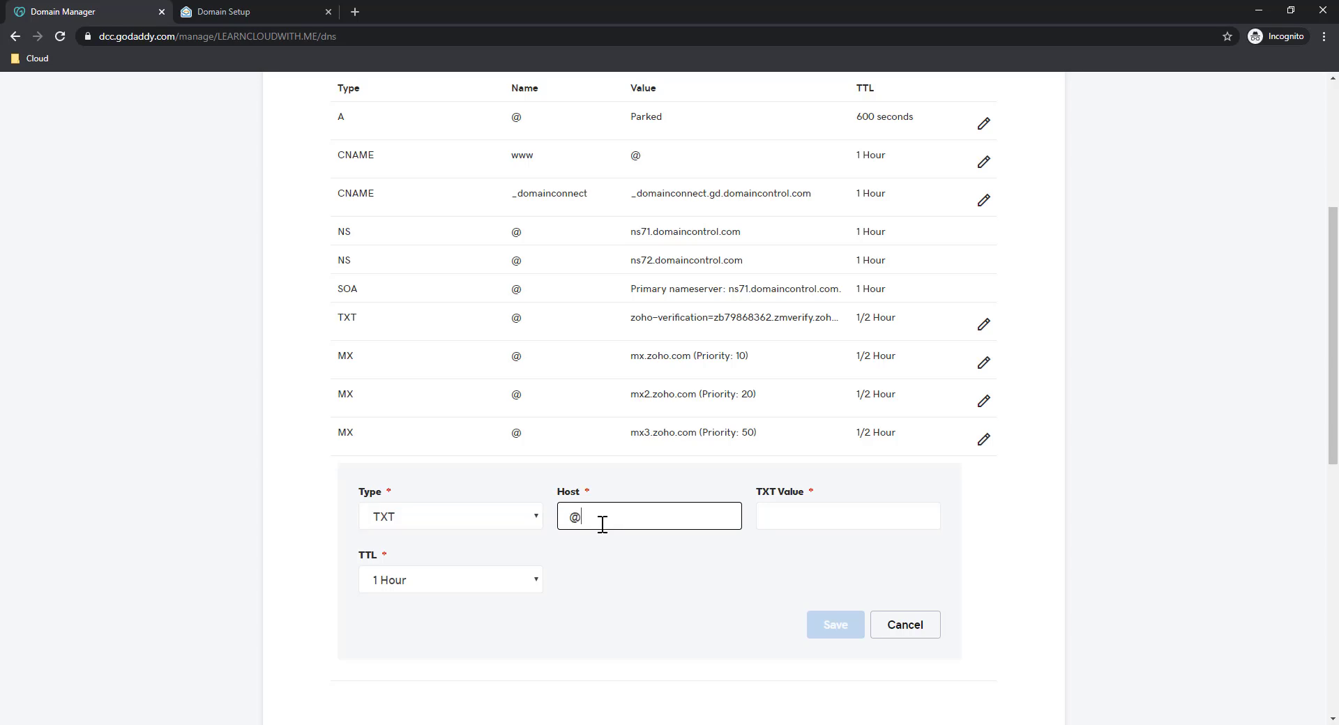
key(Tab)
click(610, 517)
Paste 'v=spf1 include:zoho.com ~all' as the value, set TTL 1/2 Hour, and save
click(809, 527)
key(ctrl+v)
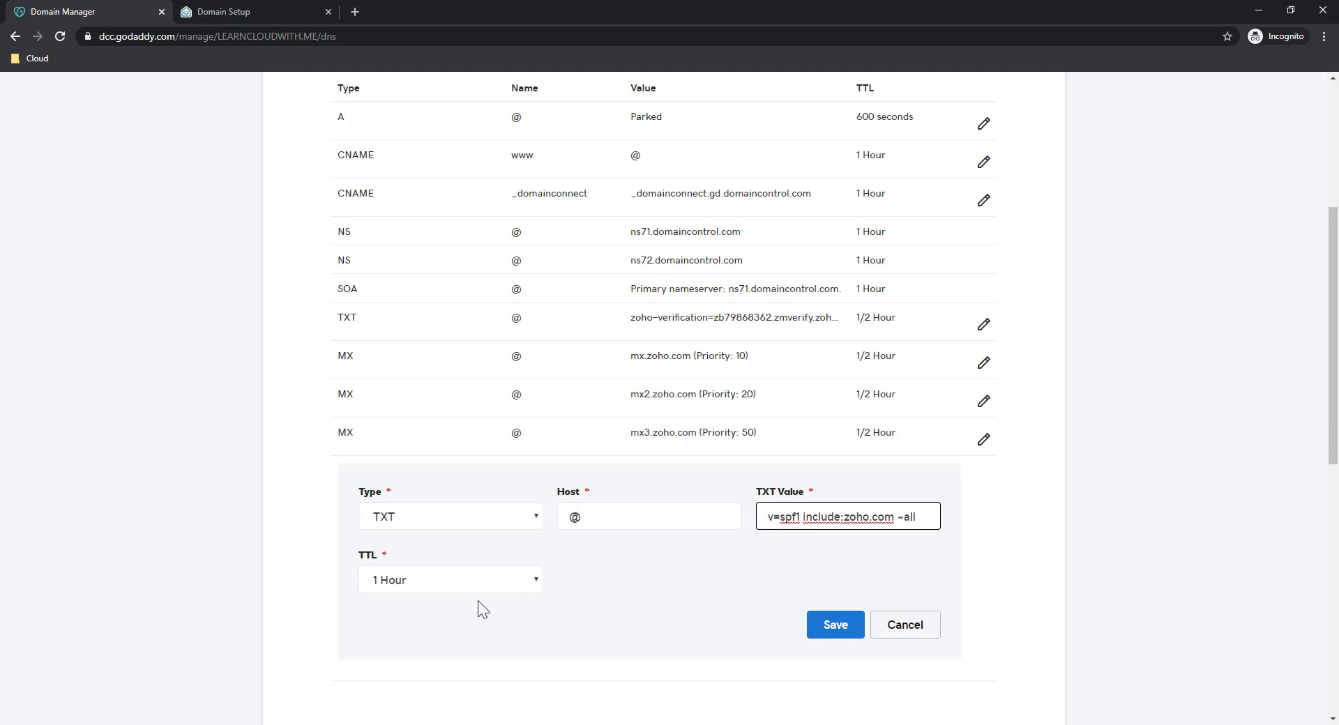
click(446, 580)
click(420, 601)
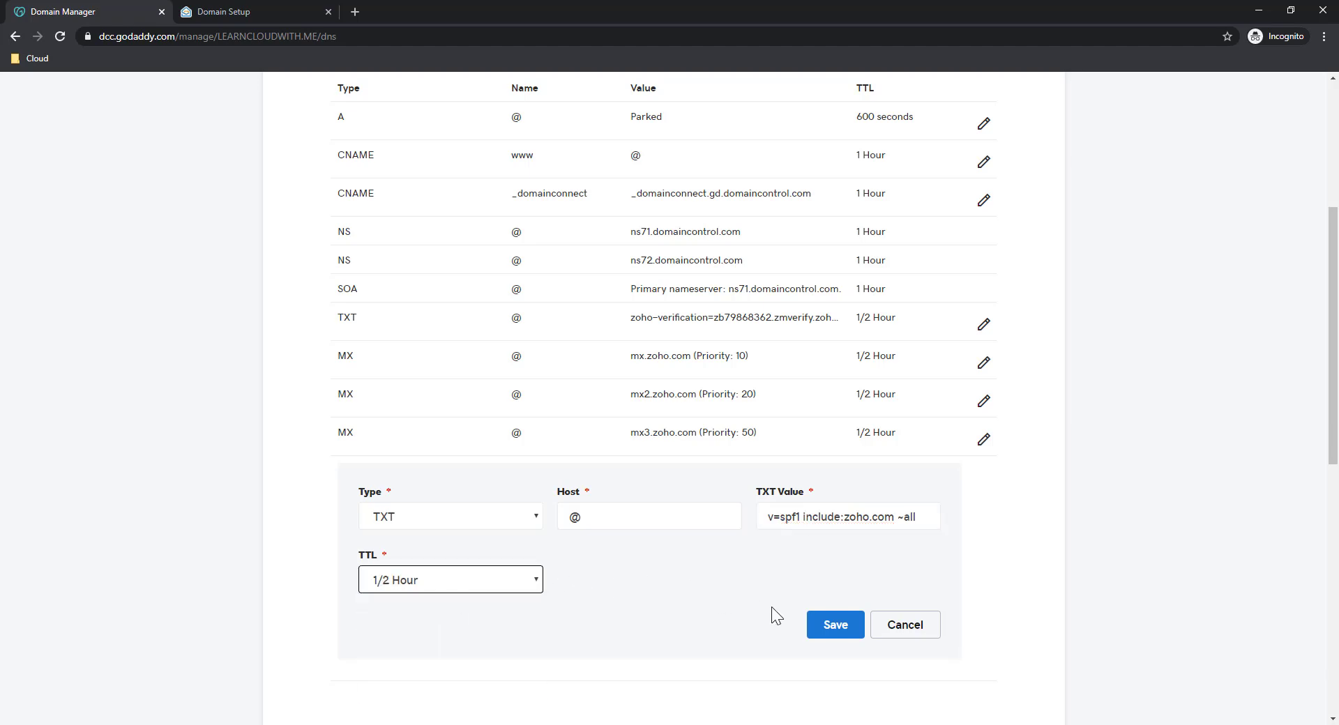
click(823, 636)
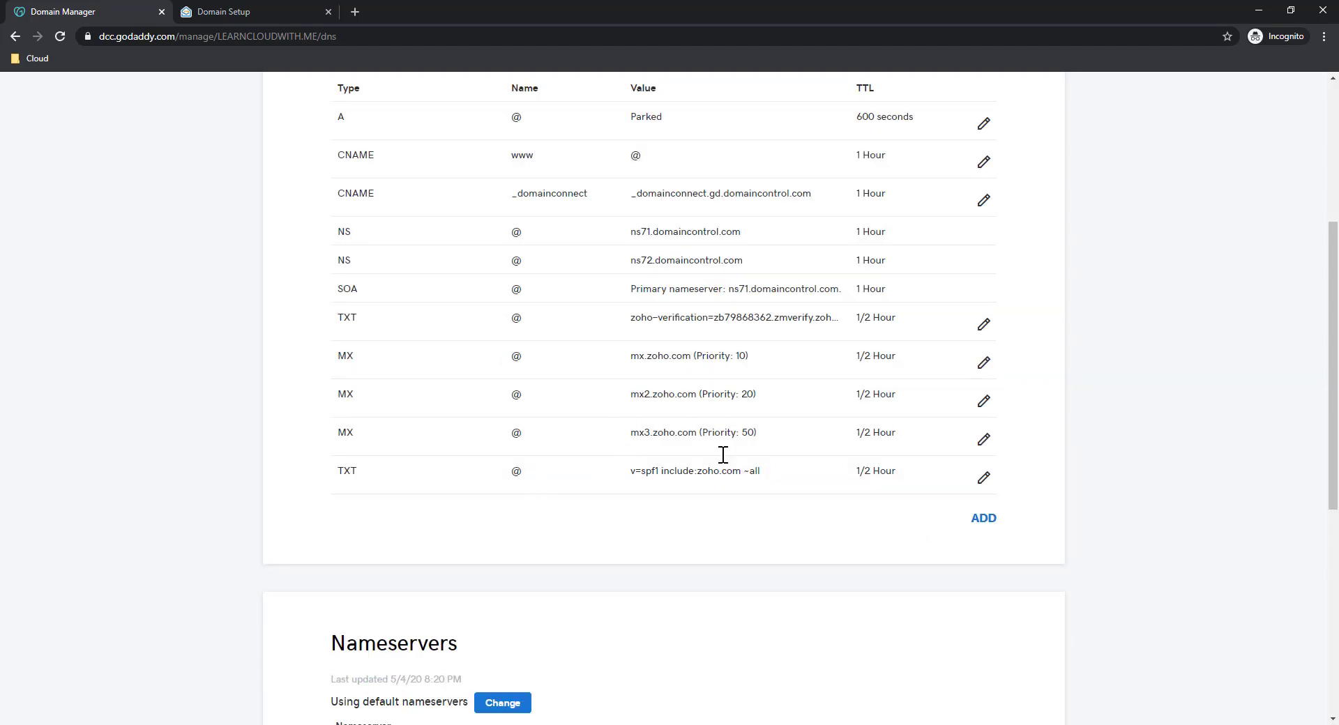
drag(1336, 419, 1335, 378)
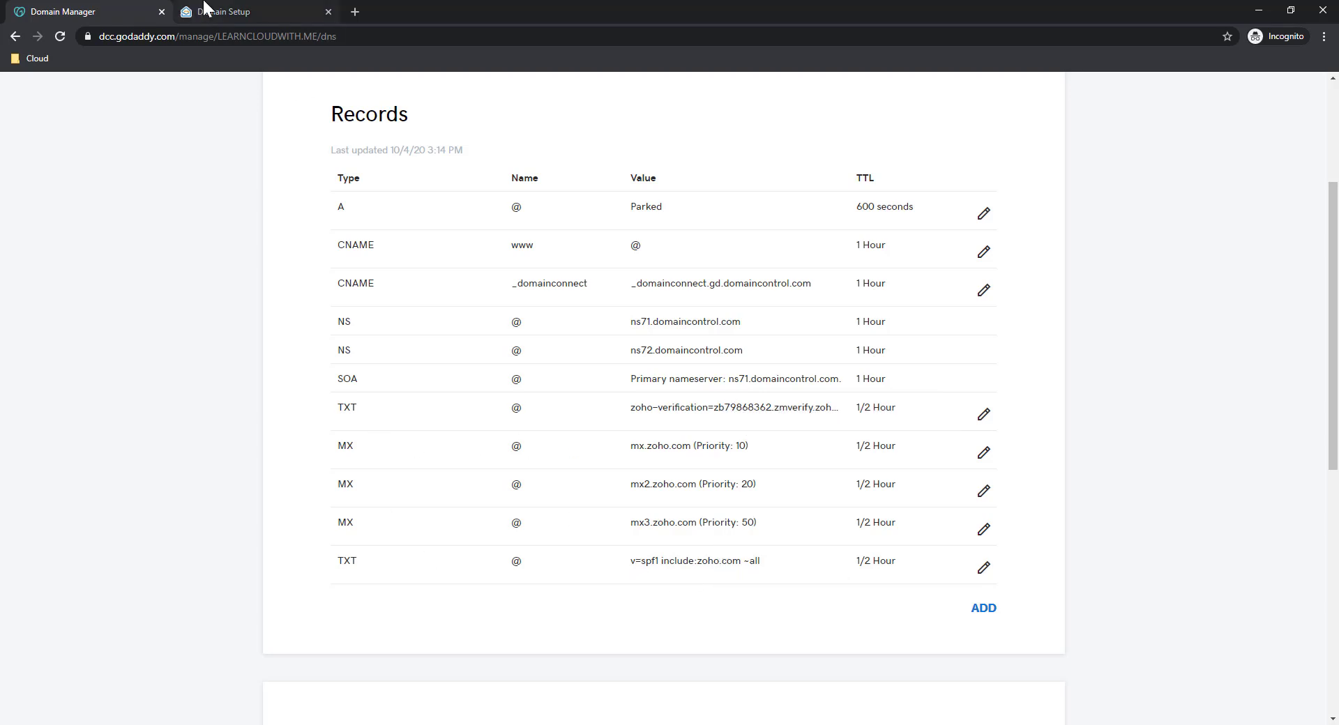
click(205, 7)
Reach the empty DKIM selector list for learncloudwith.me from the domain setup's DKIM step
drag(959, 250, 1047, 253)
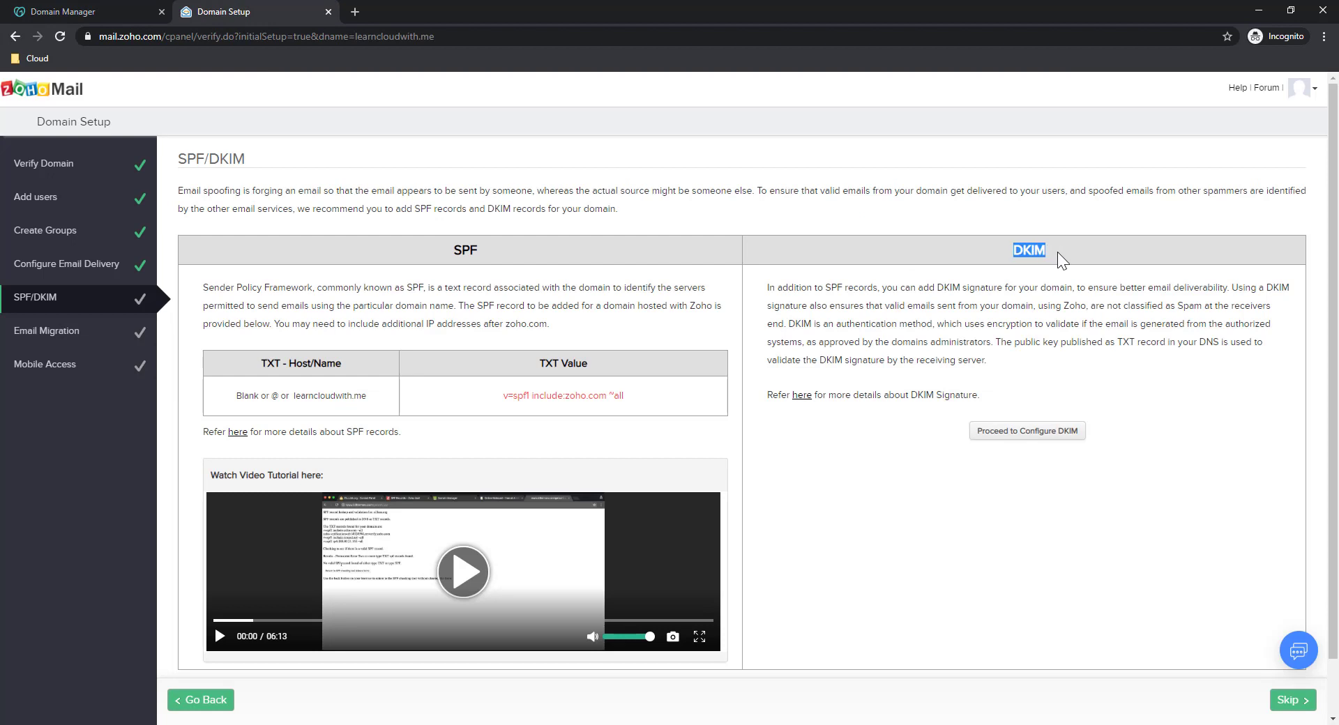
click(1014, 249)
click(1032, 431)
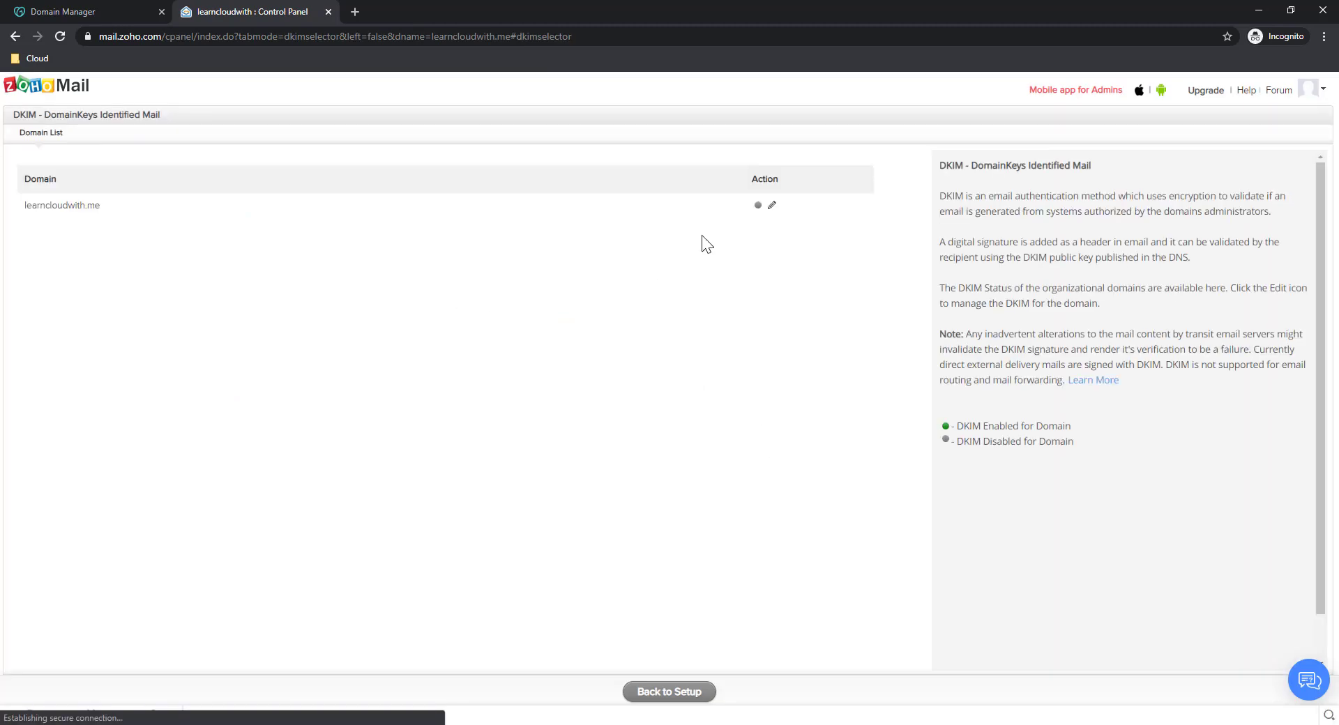
click(771, 205)
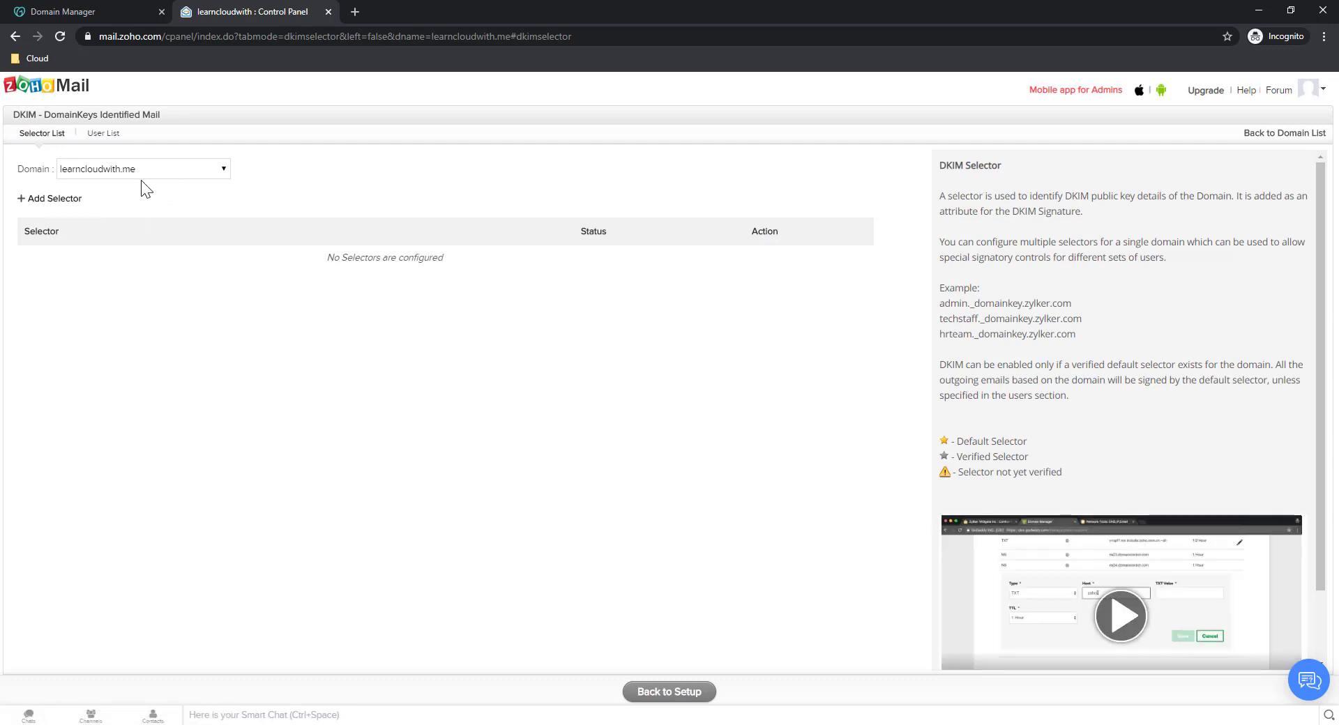
click(659, 692)
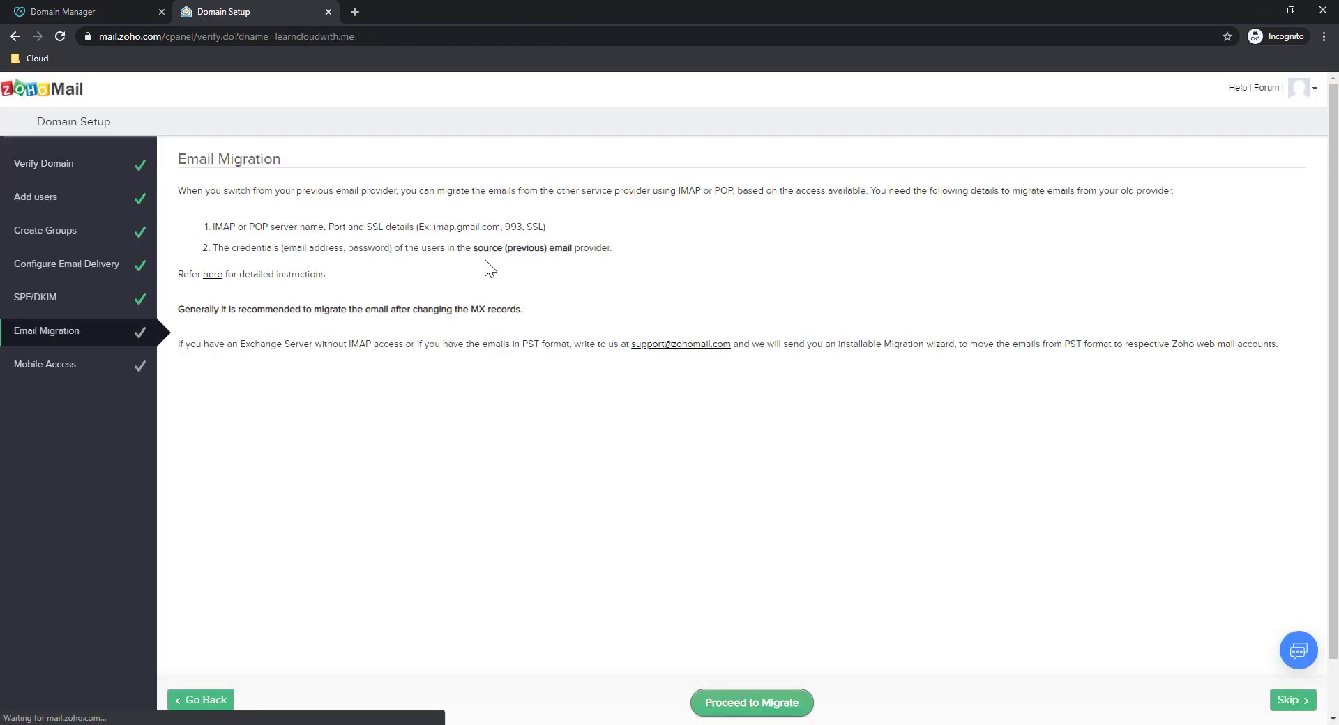
click(29, 301)
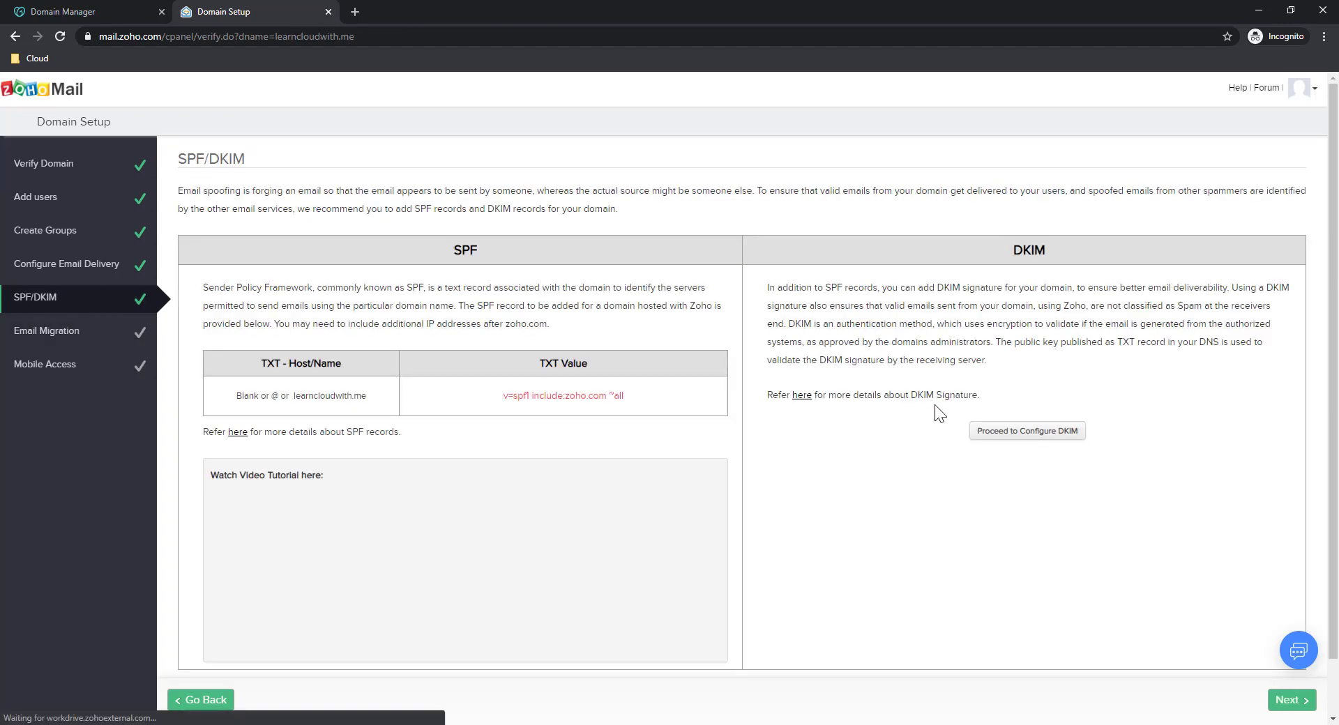
click(1023, 432)
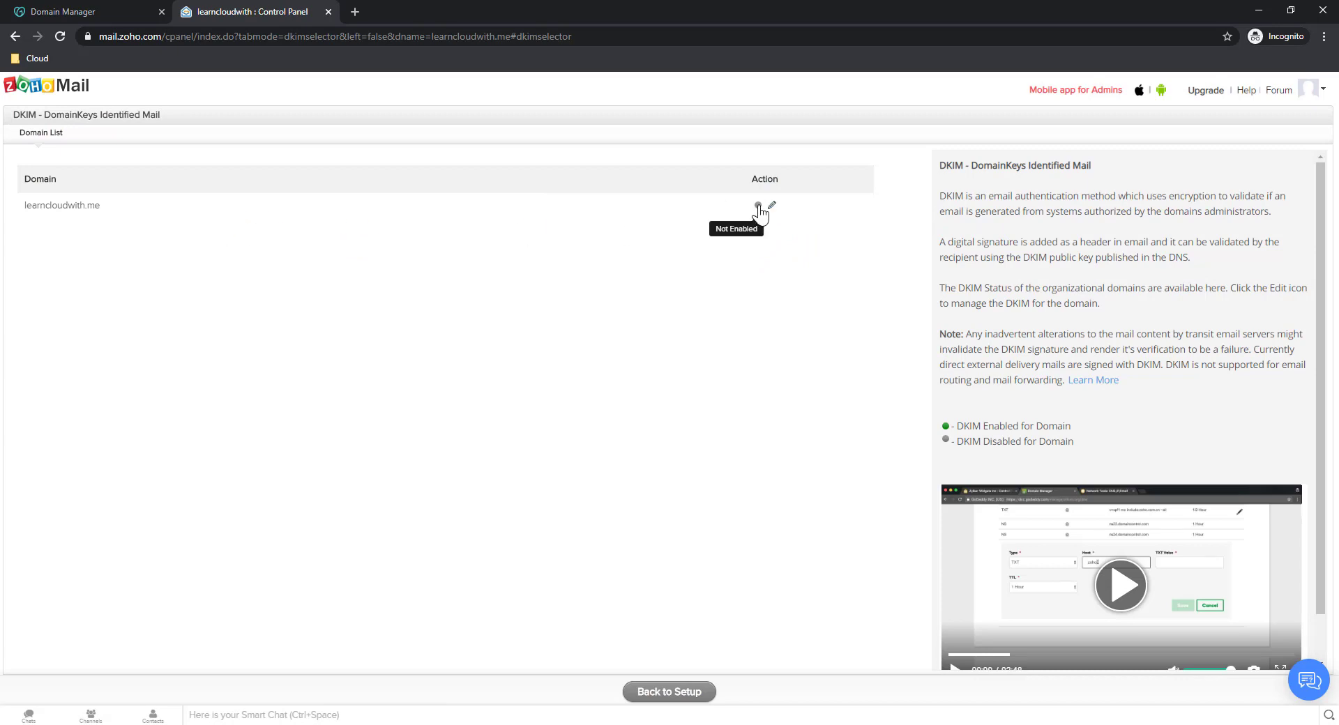
drag(974, 444, 1006, 453)
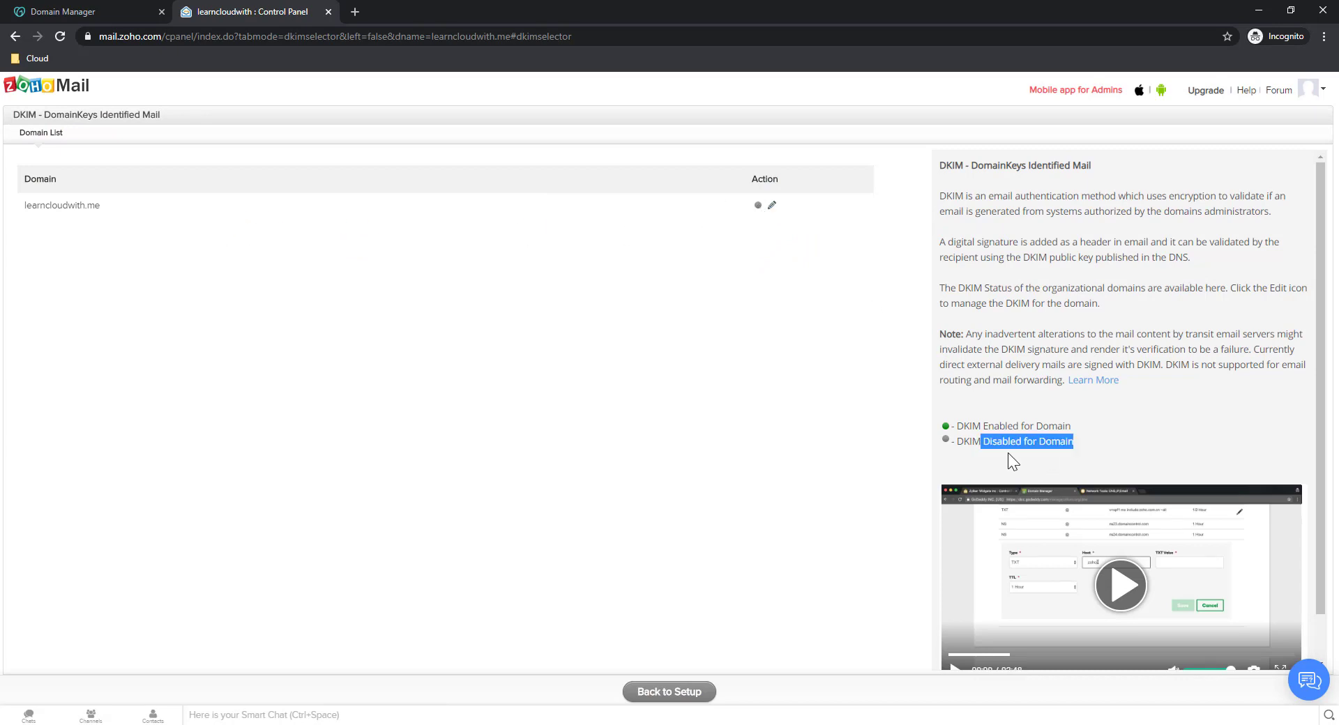
click(1007, 453)
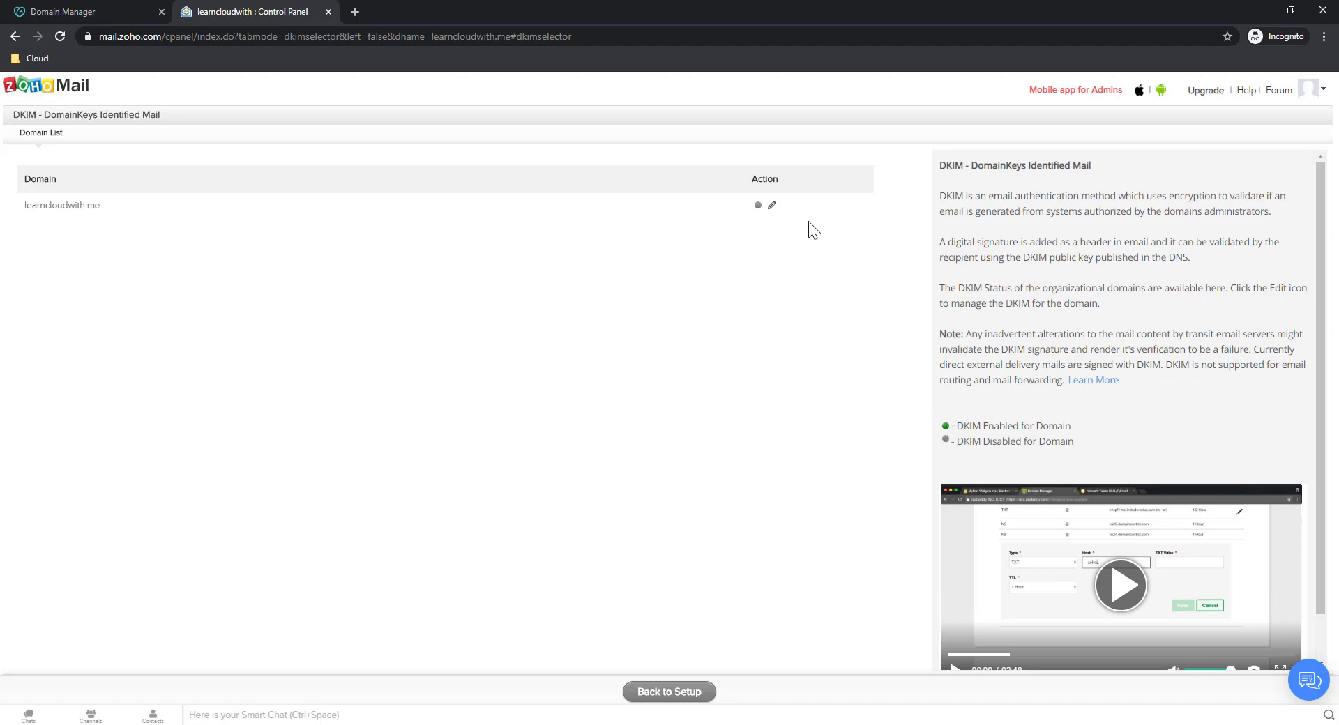
click(772, 206)
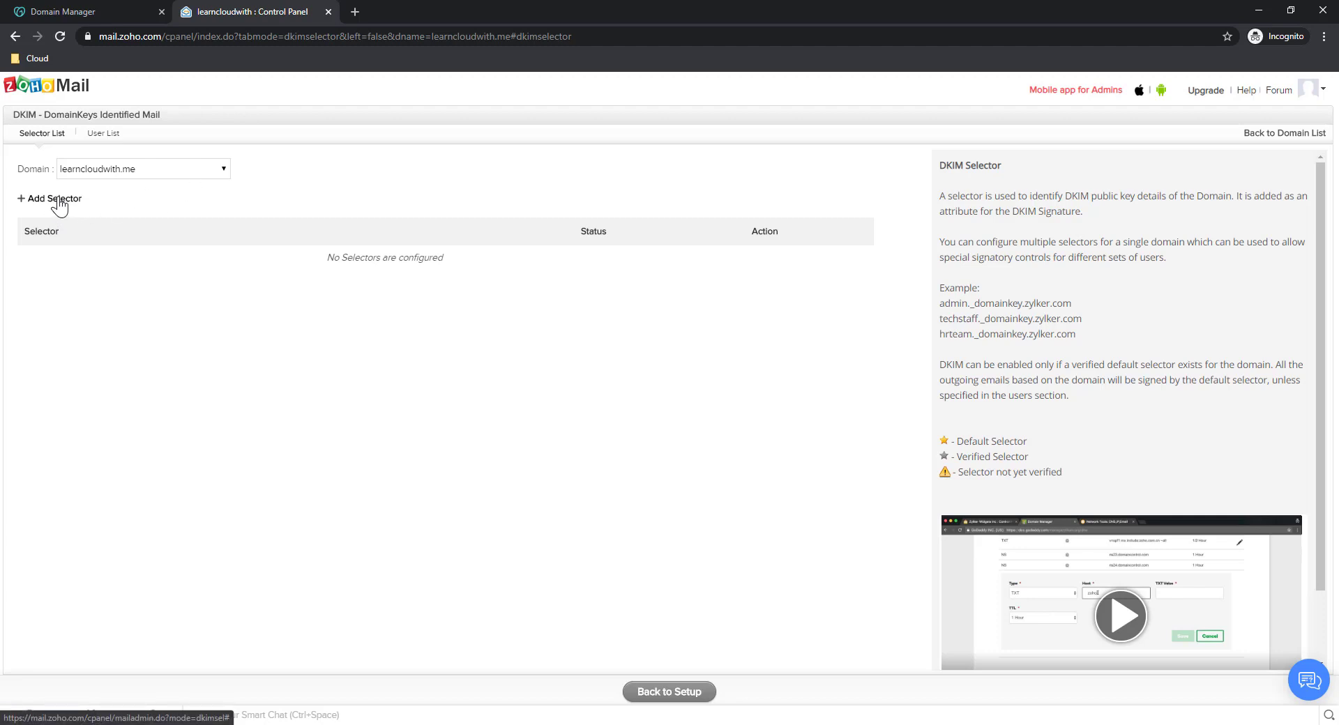
Add a DKIM selector named admin and copy its TXT host admin._domainkey.learncloudwith.me
click(56, 200)
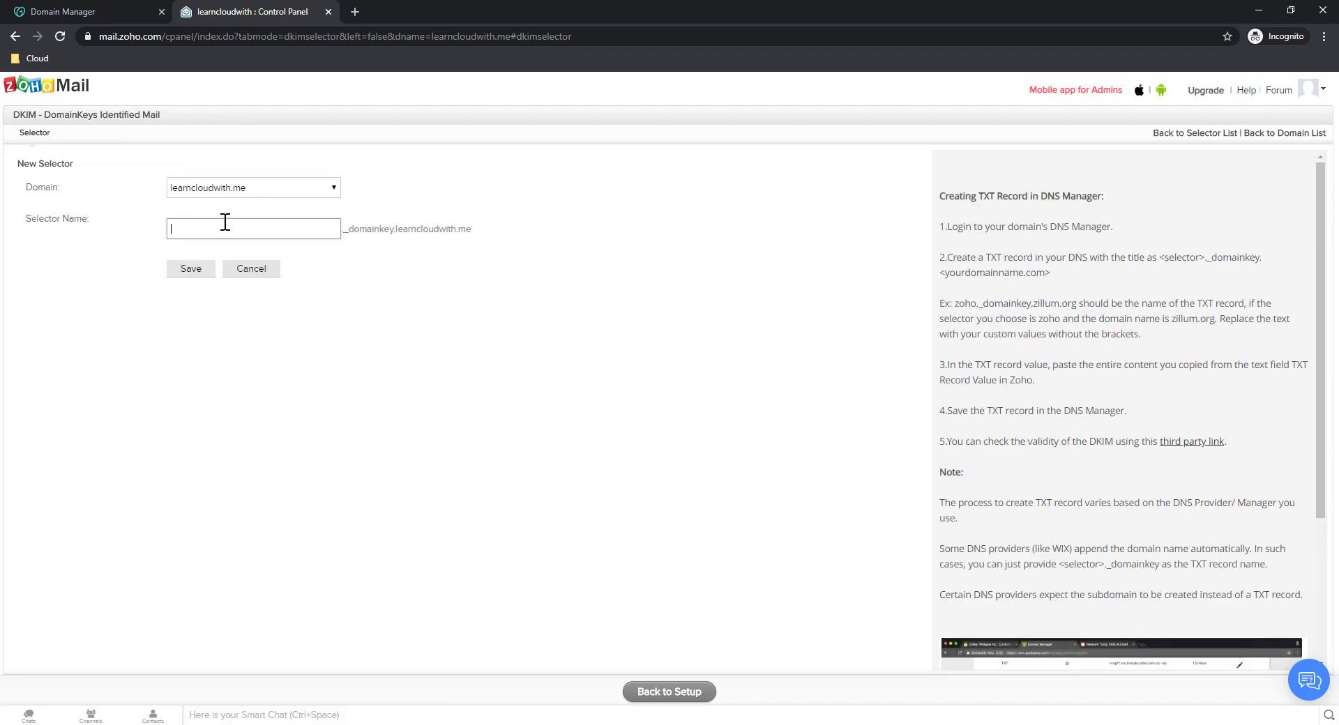
text(admin)
click(194, 270)
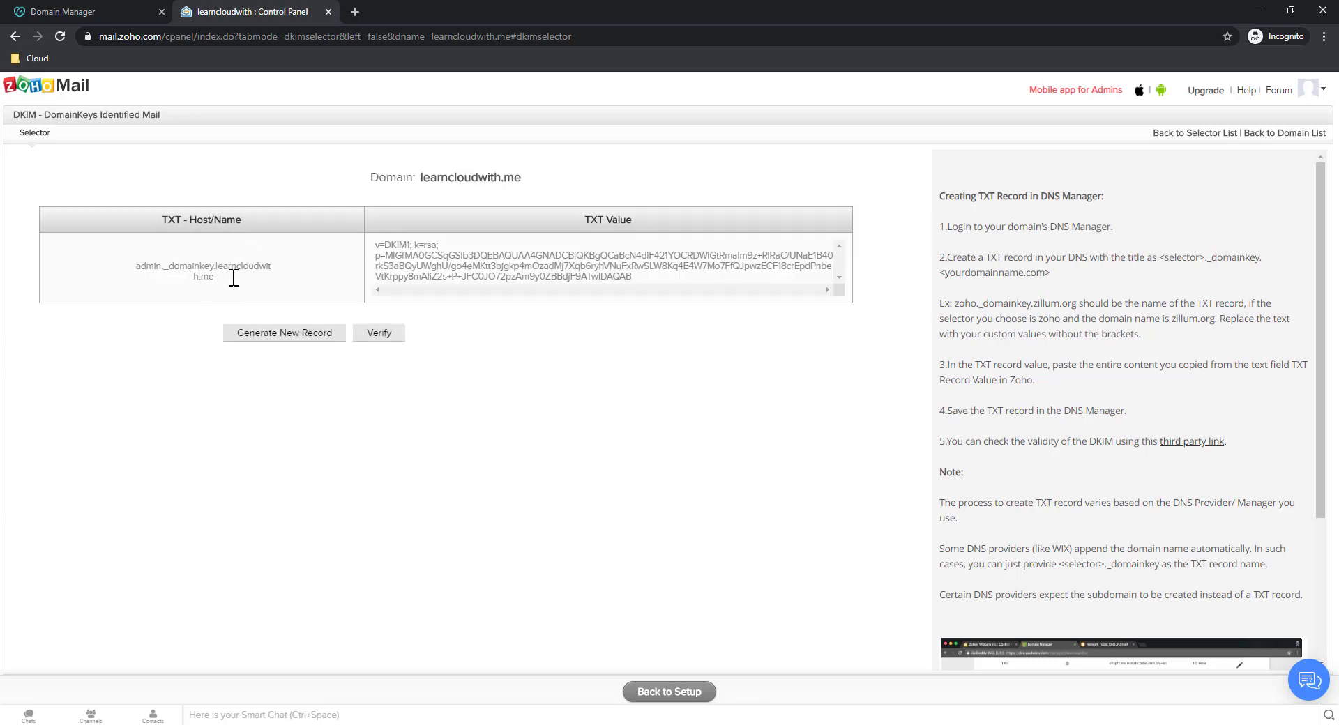
drag(216, 277, 140, 268)
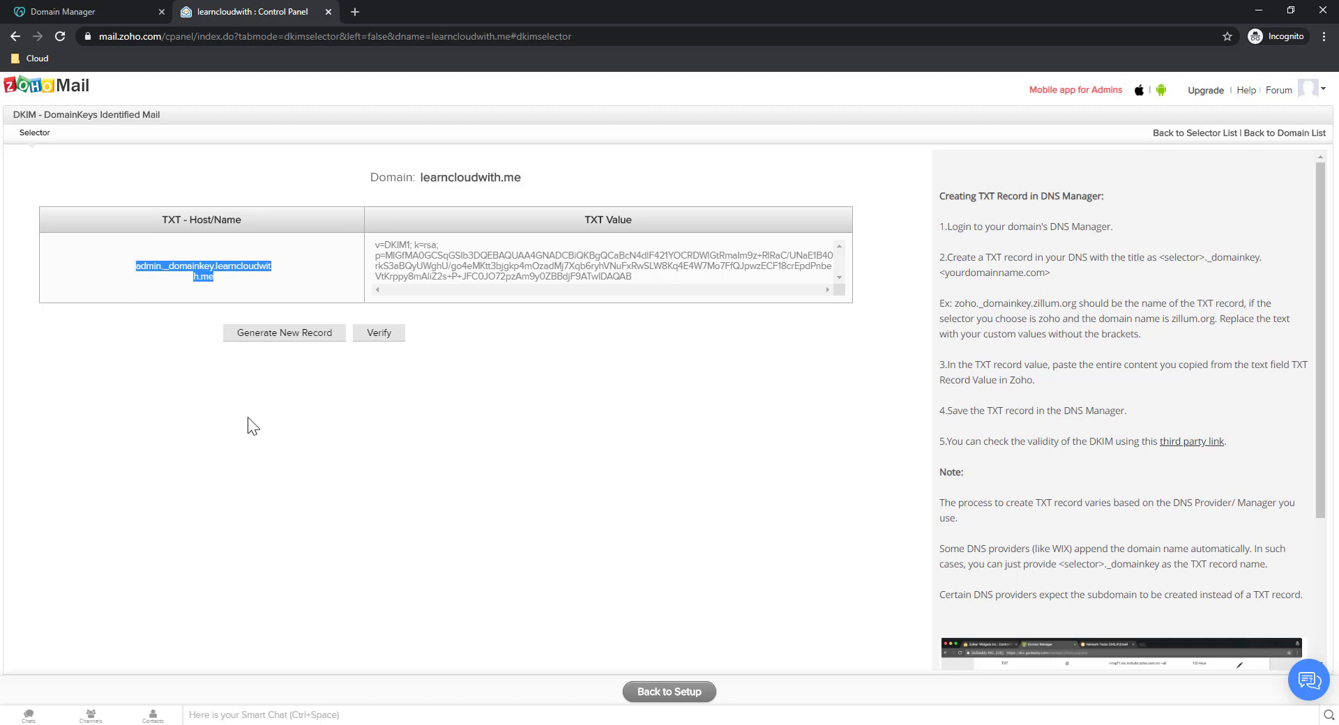
click(105, 11)
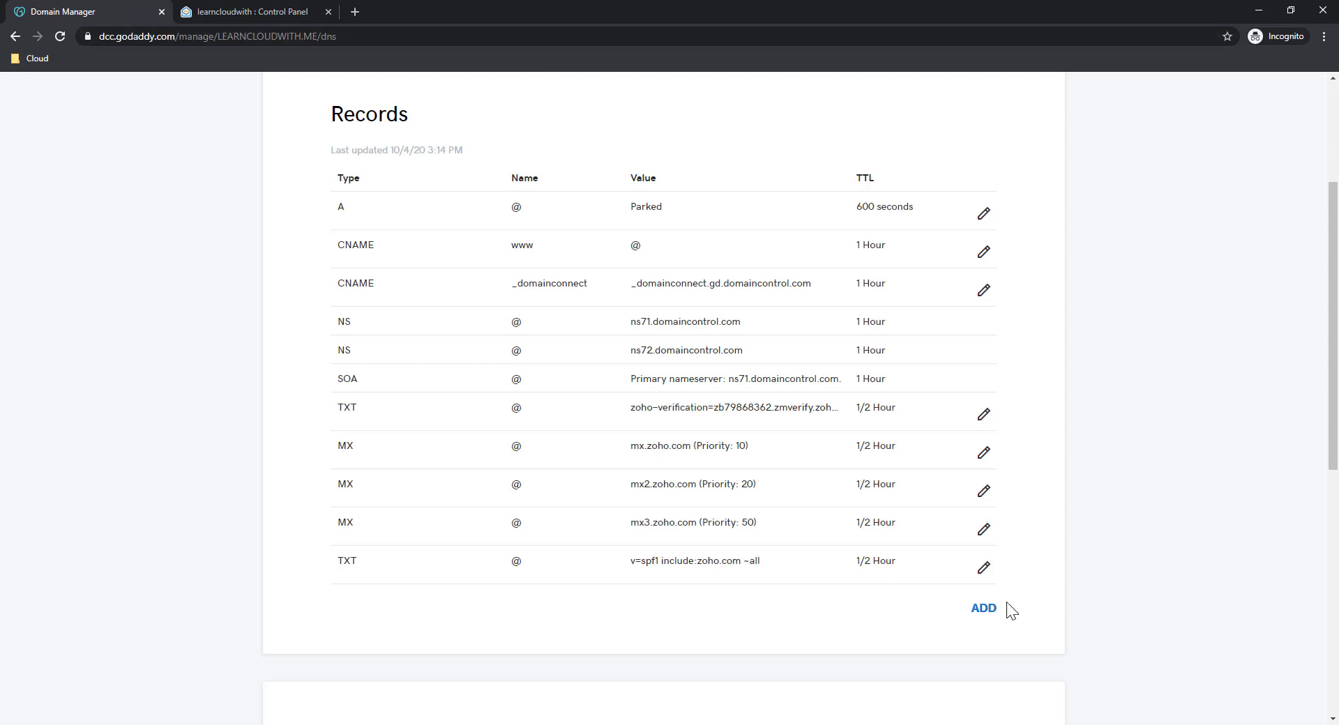
Start a new GoDaddy TXT record with the copied admin._domainkey host pasted in
click(983, 609)
click(483, 642)
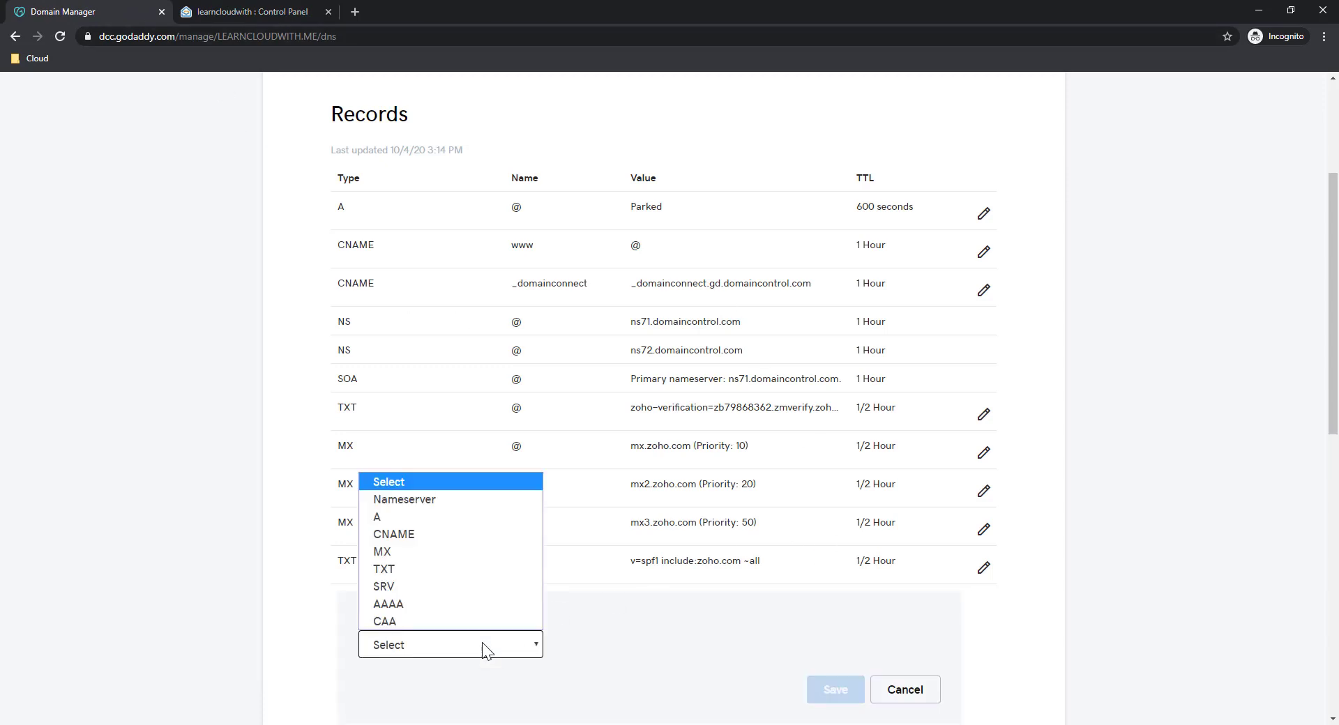
click(421, 569)
click(633, 656)
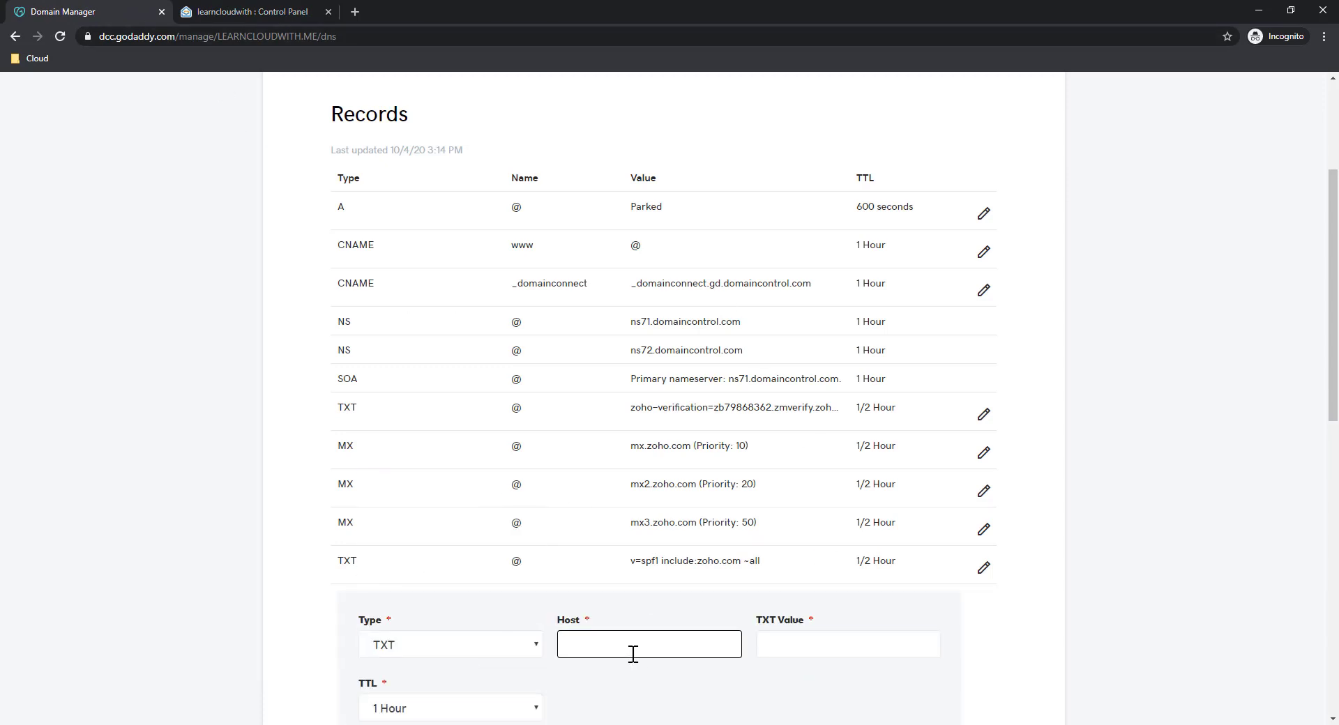
text(admin._domainkey.learncloudwith.me)
Copy the v=DKIM1 key from Zoho and paste it as the TXT value
click(278, 11)
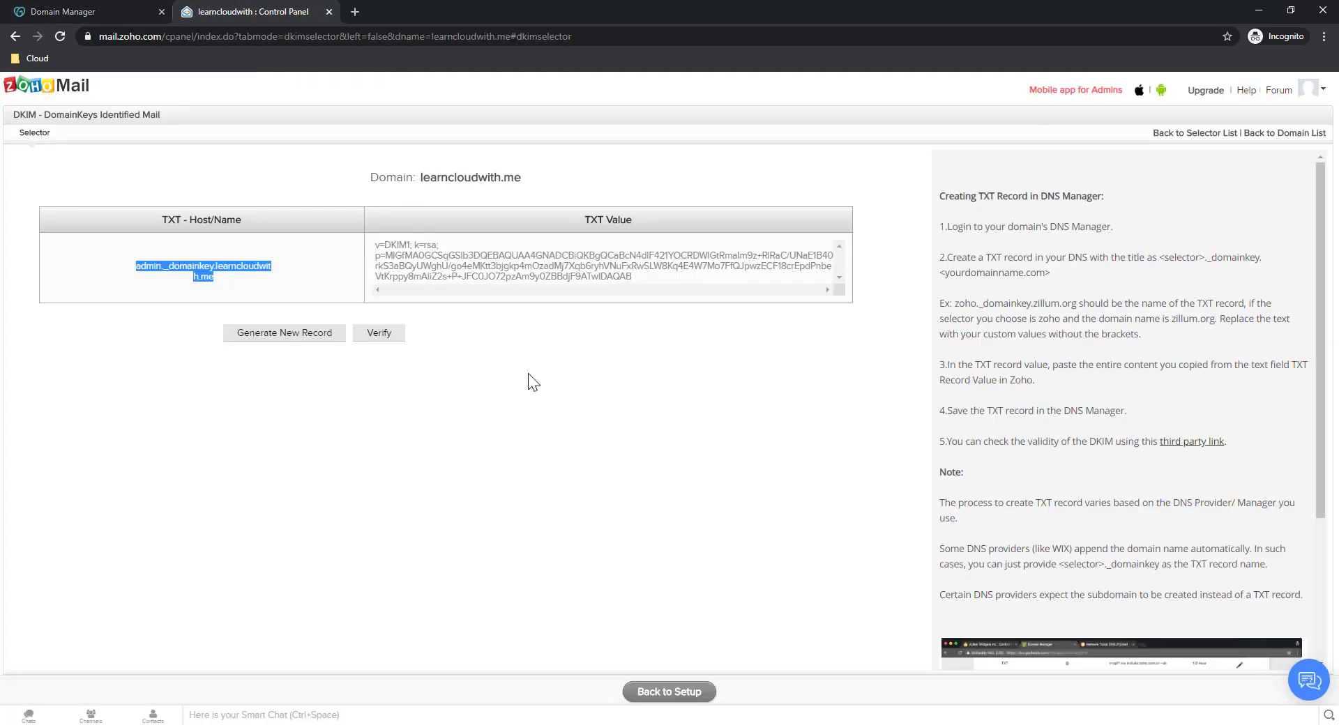
click(489, 253)
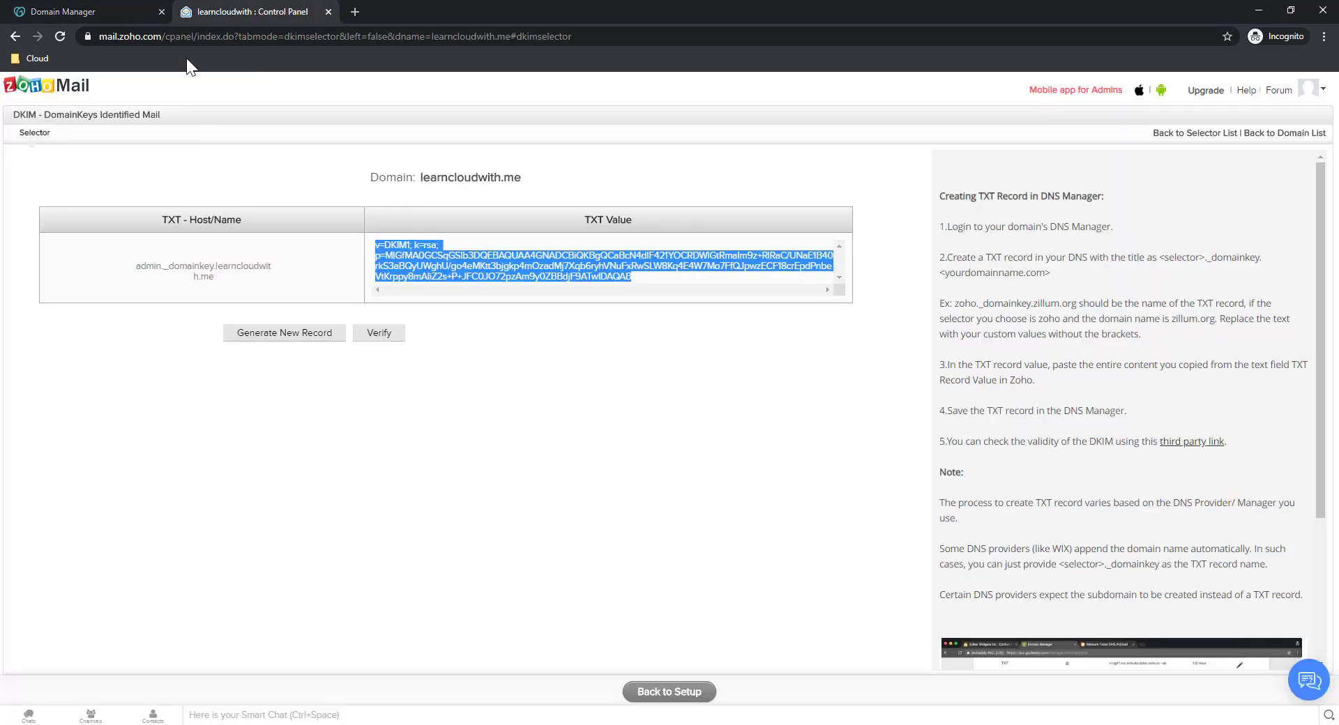
click(148, 9)
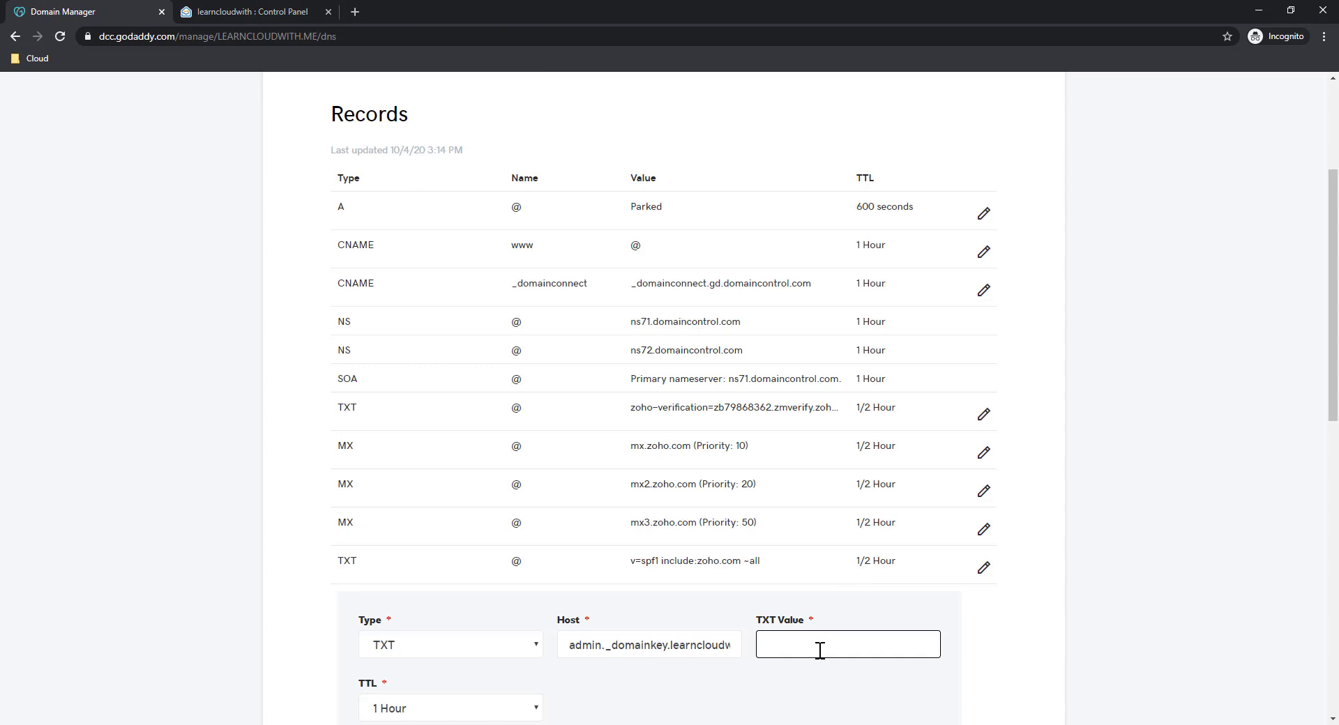
key(ctrl+v)
Set the record's TTL to 1/2 Hour and save the DKIM TXT record
scroll(1262, 394, down, 4)
click(484, 449)
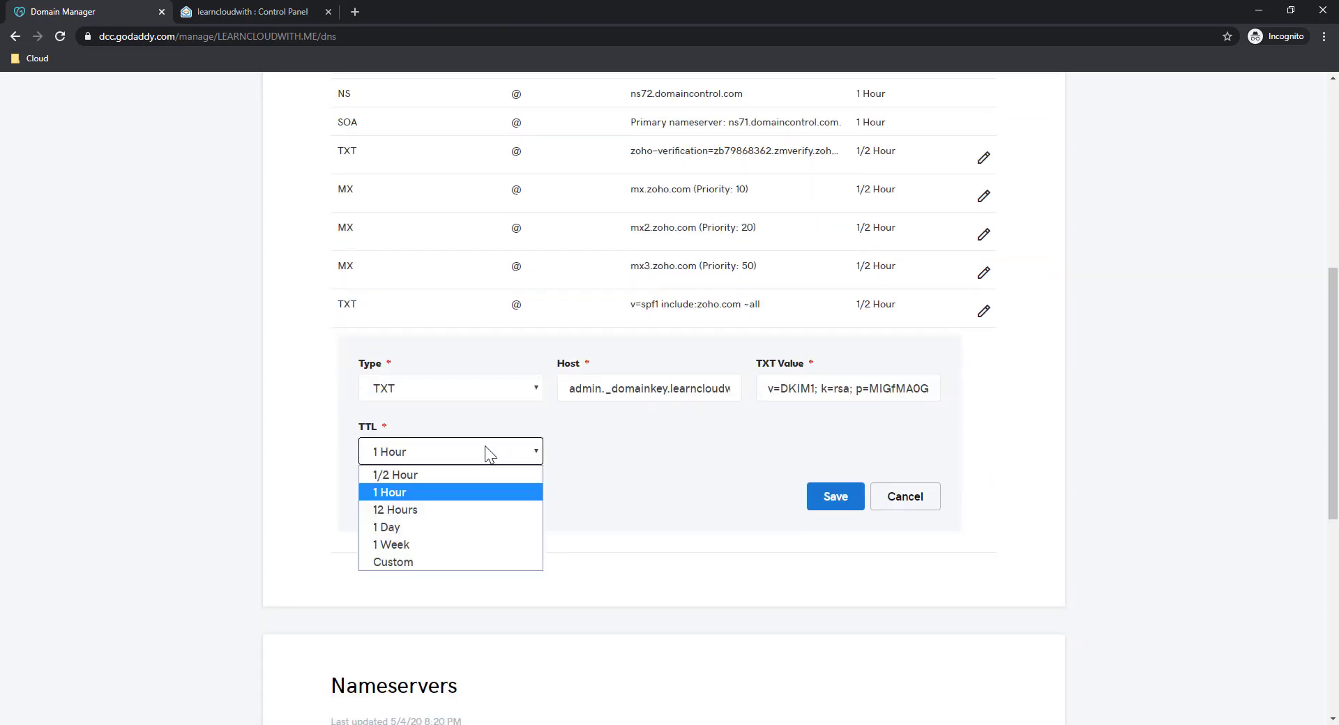
click(434, 471)
click(823, 505)
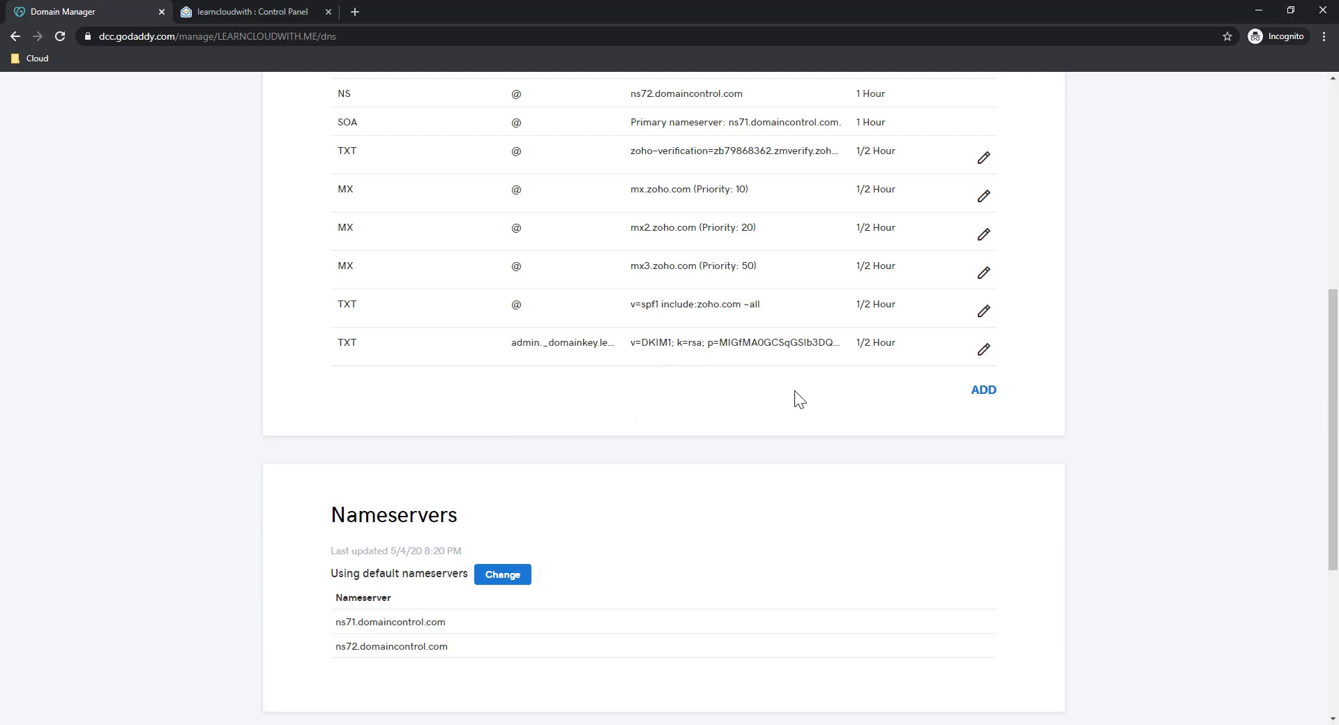
click(276, 11)
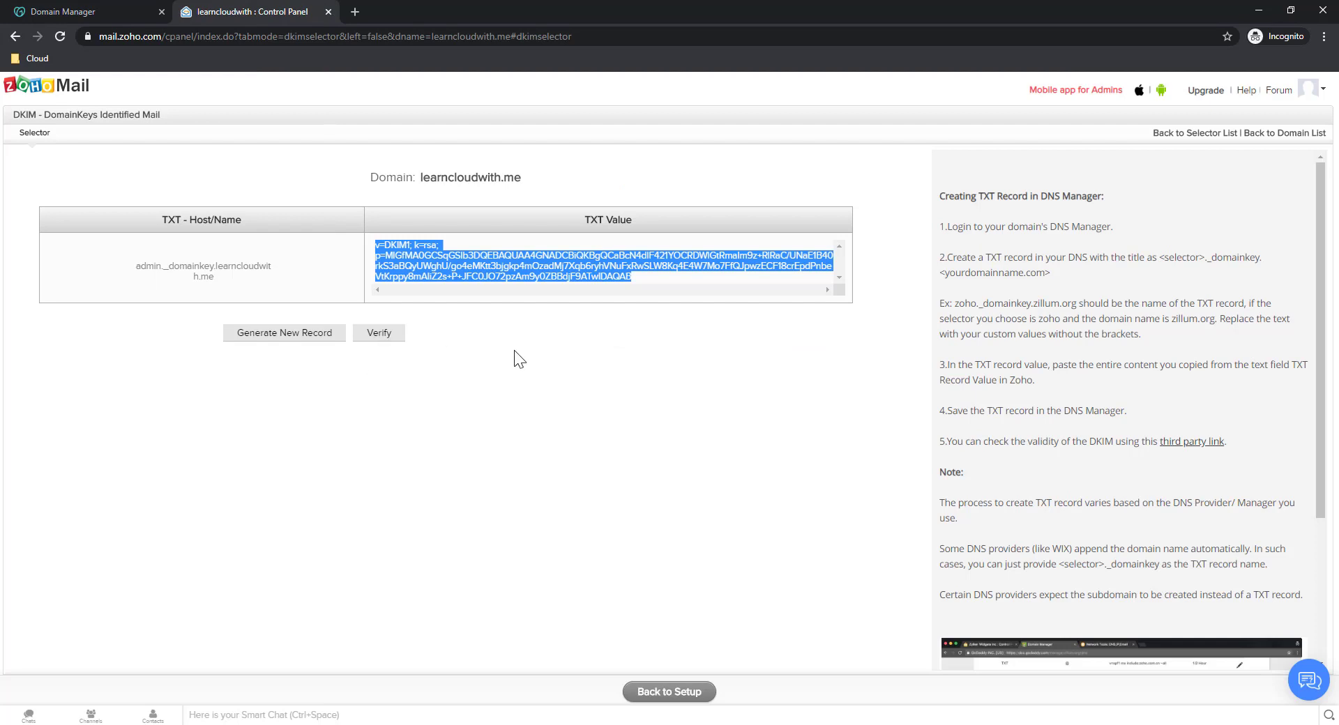
Try DKIM verification three times, dismissing each TXT-record-not-found error, then go back to setup
click(385, 335)
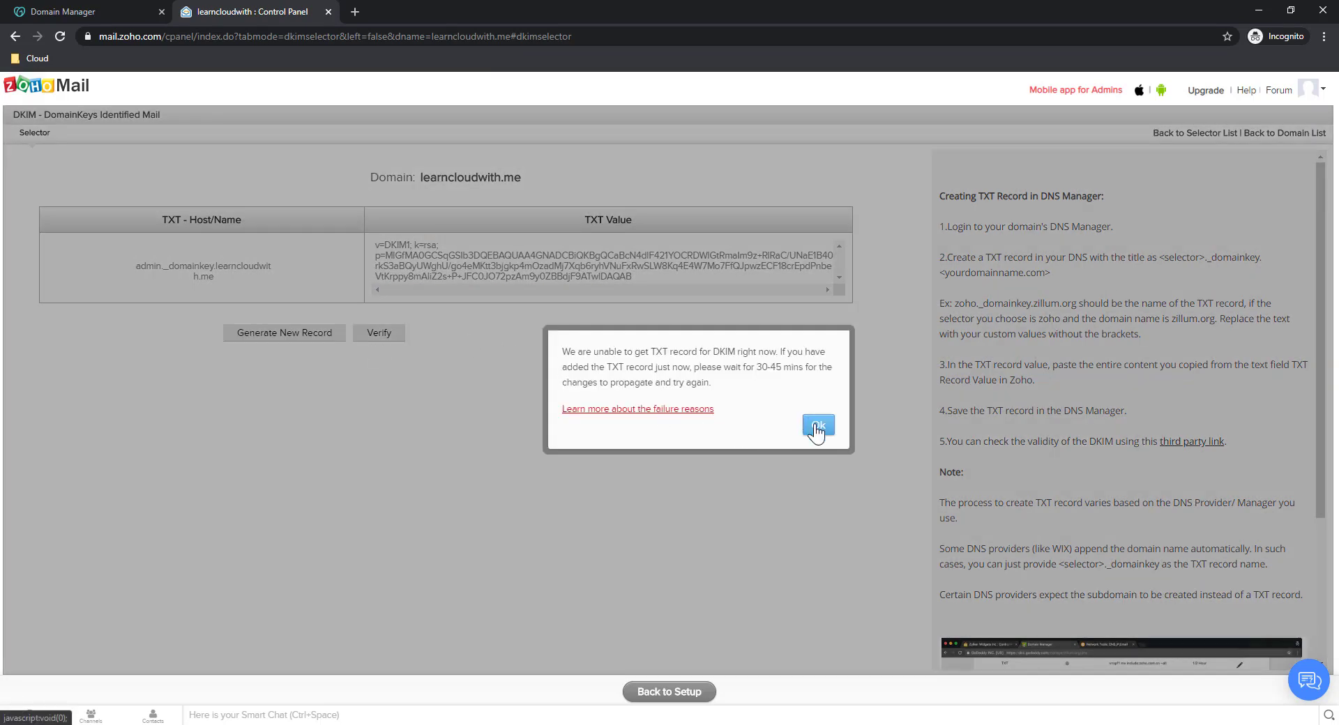
click(817, 427)
click(370, 335)
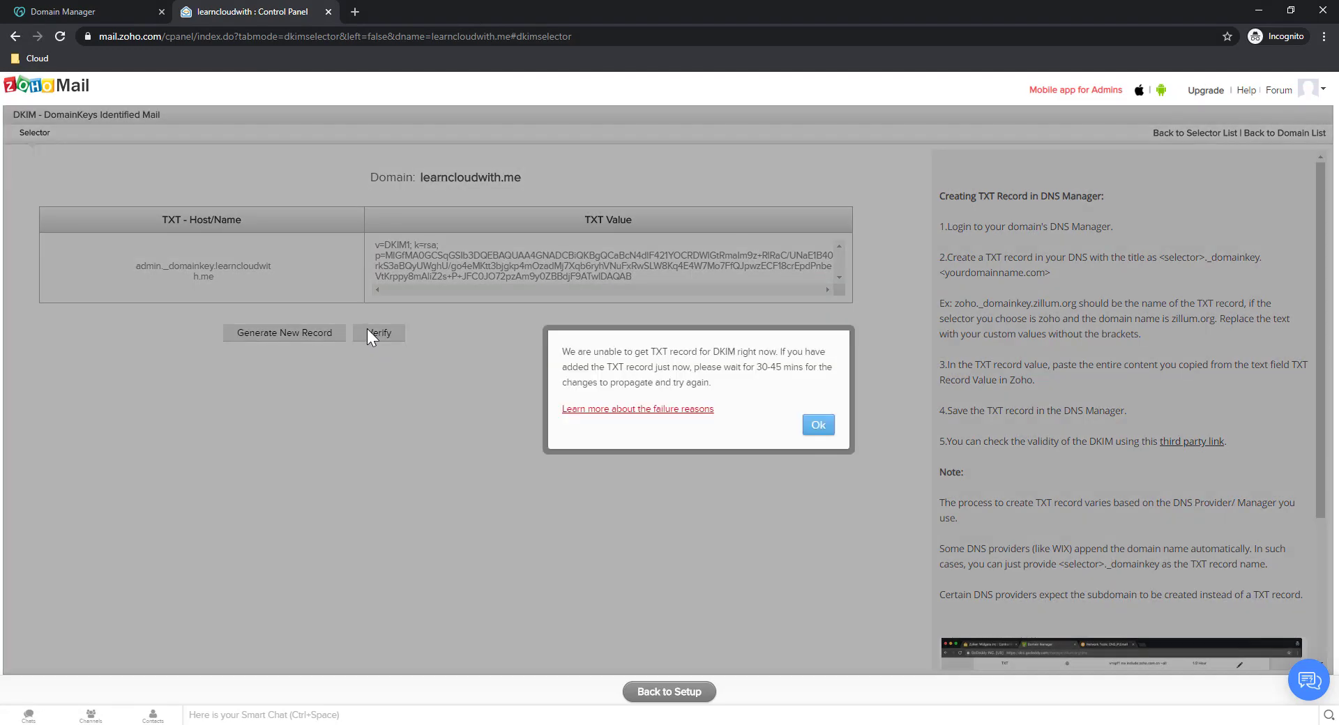
click(815, 423)
click(380, 335)
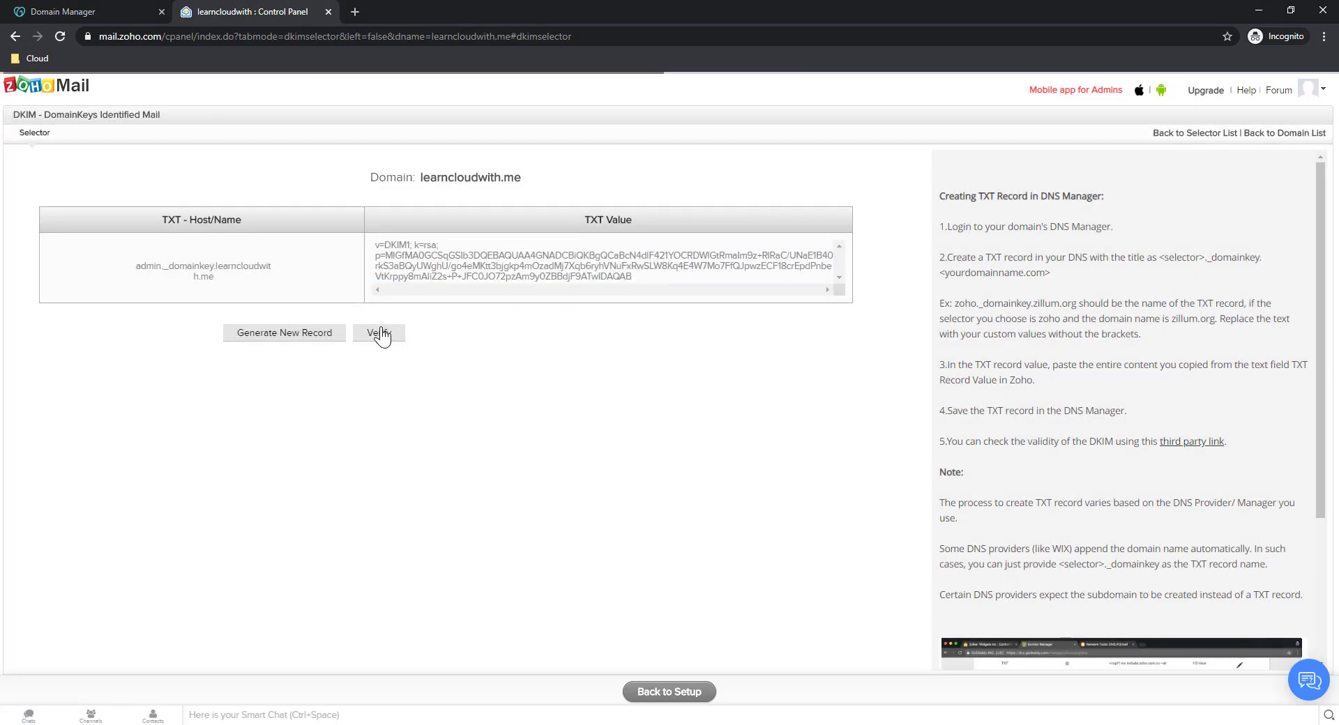
click(817, 427)
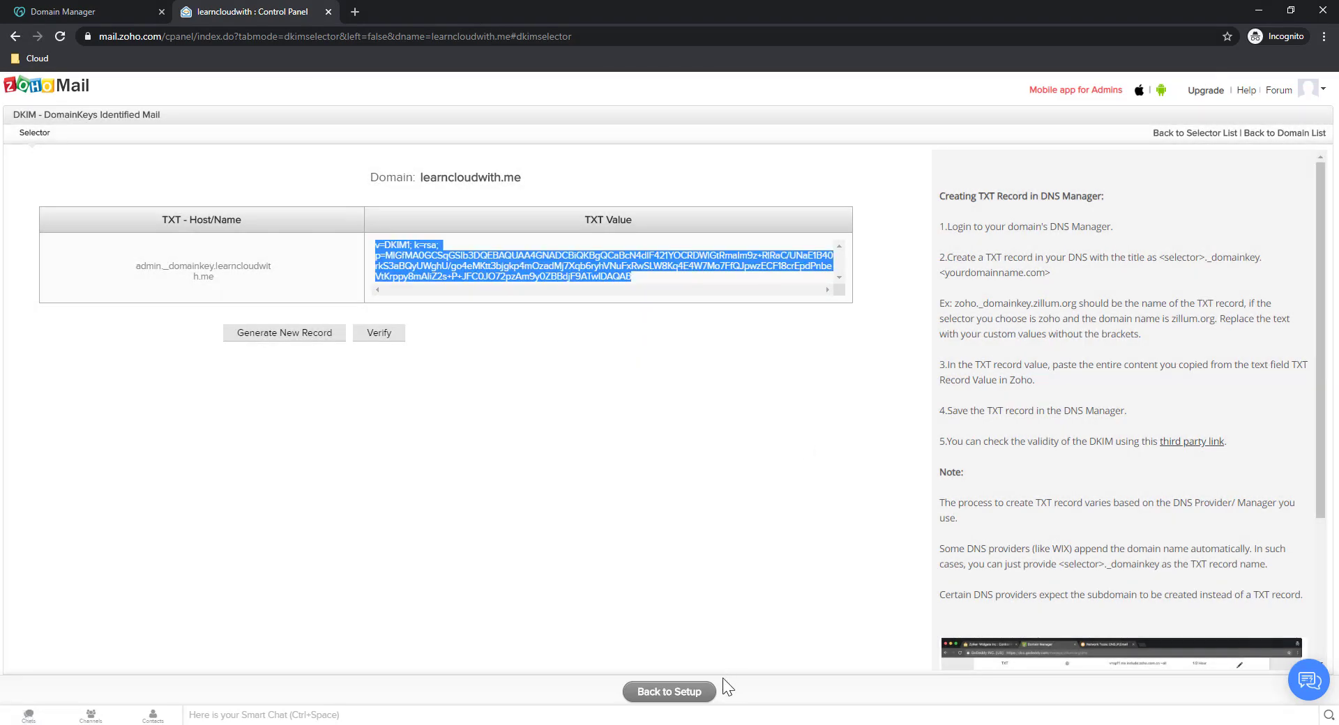
click(668, 696)
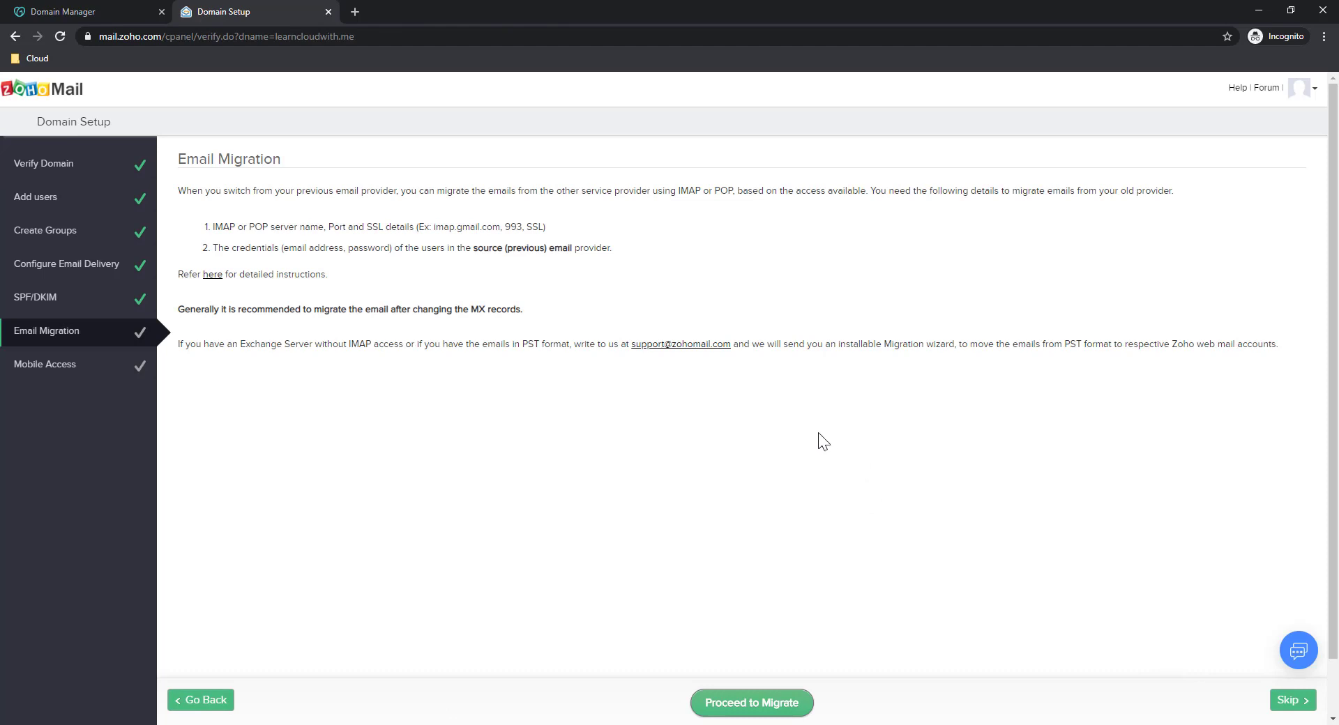
Skip Email Migration and review the Zoho Mail app listing on Mobile Access
click(1292, 704)
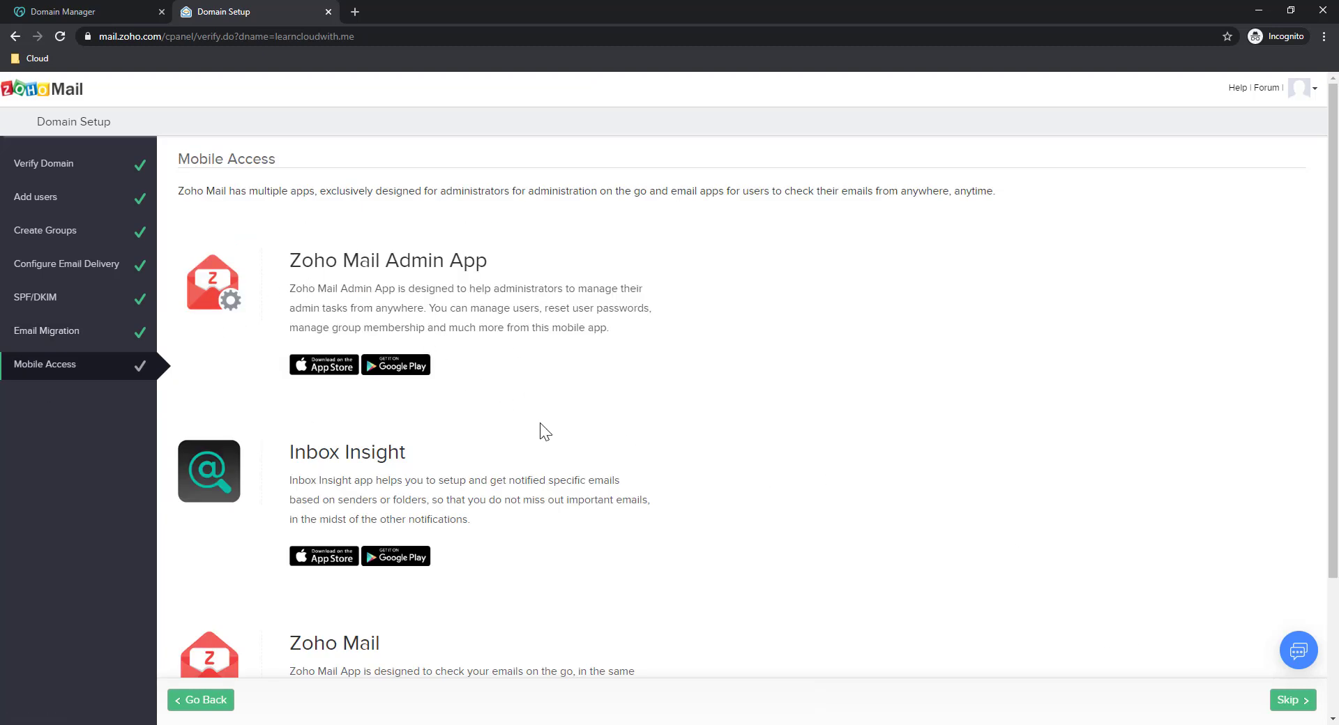
scroll(537, 426, down, 3)
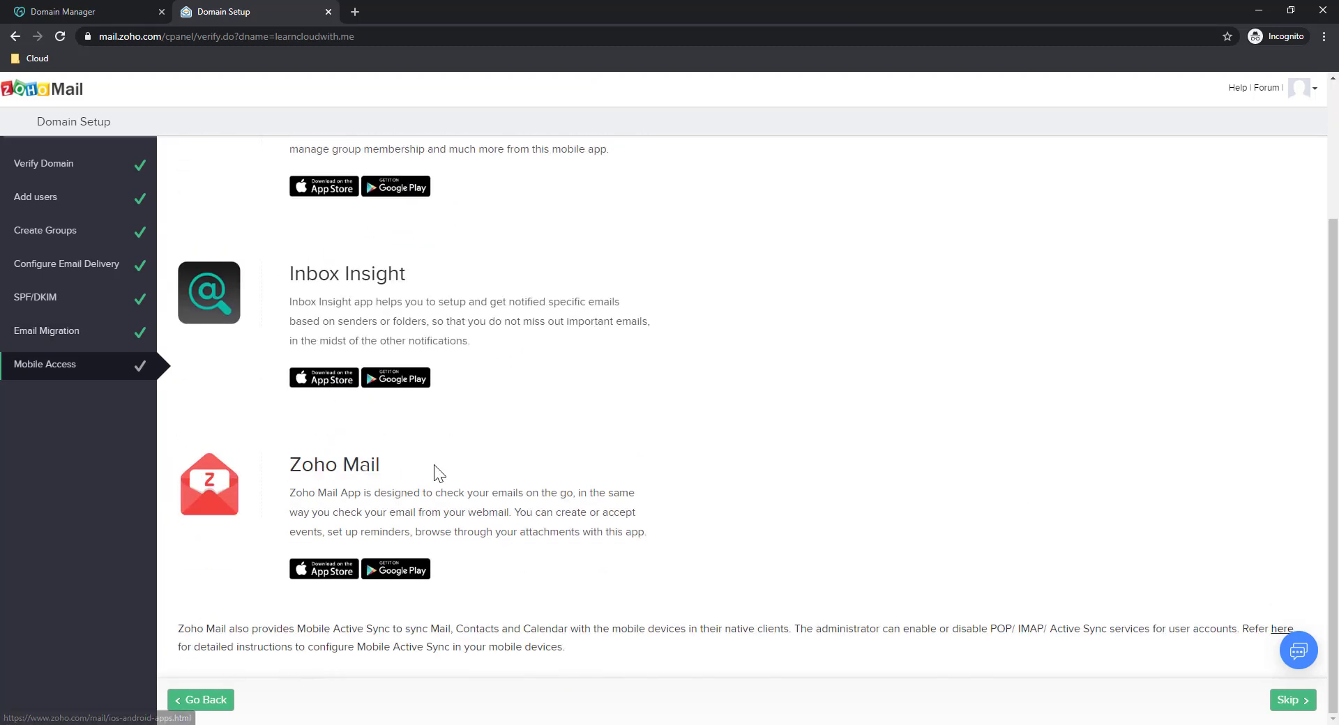
triple_click(333, 460)
click(612, 494)
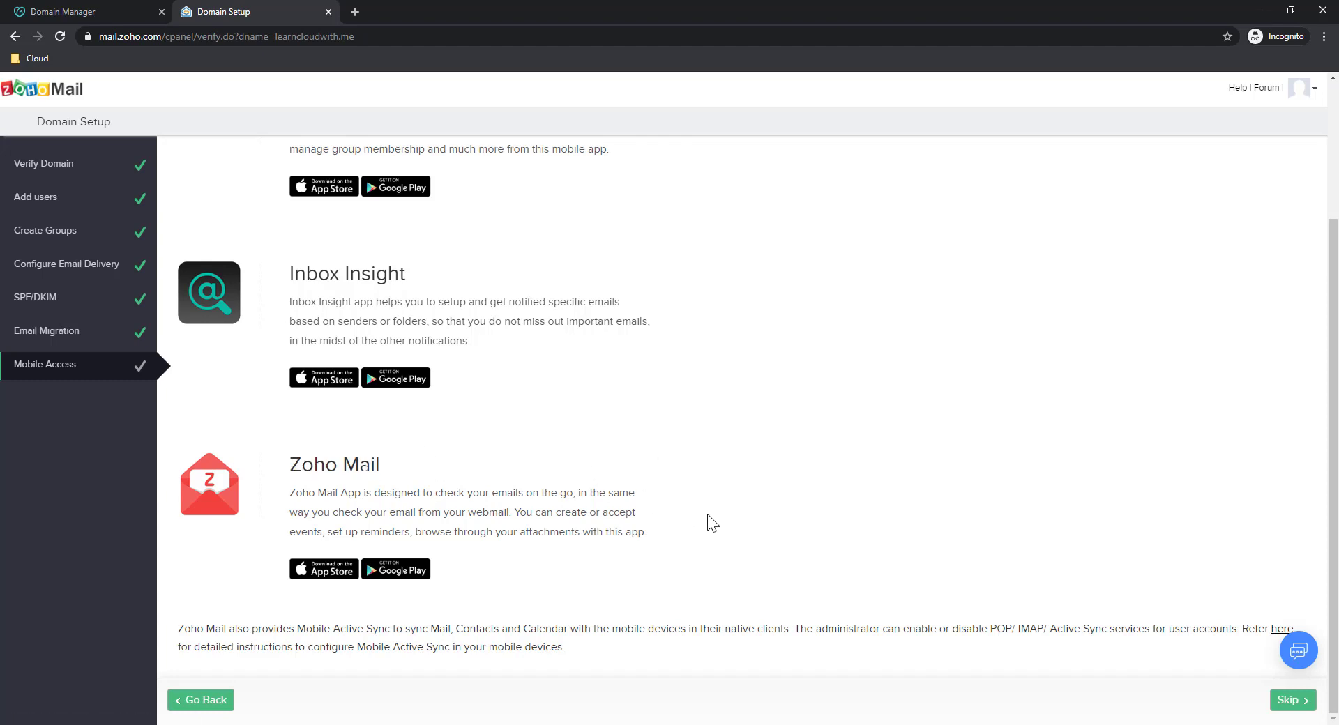
drag(422, 492, 578, 493)
click(580, 494)
drag(649, 533, 298, 503)
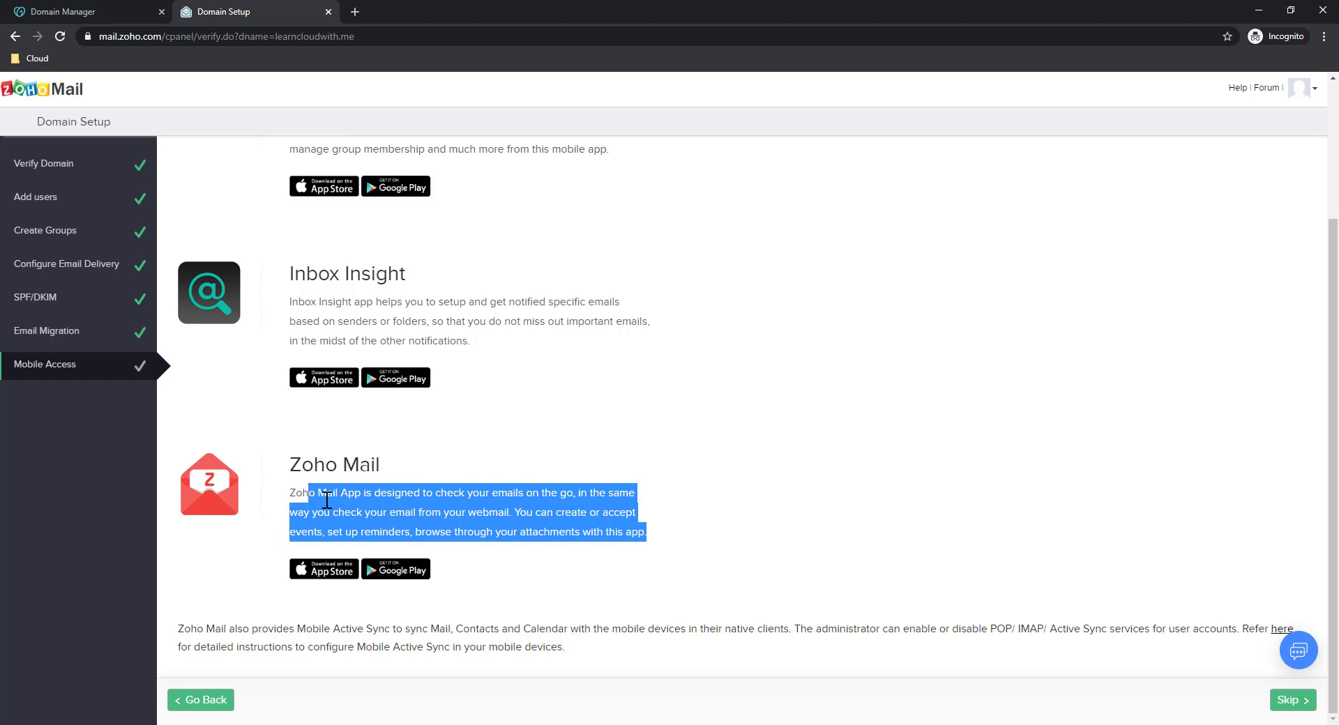
click(329, 502)
Finish reviewing the Mobile Access apps and skip that step as well
double_click(350, 493)
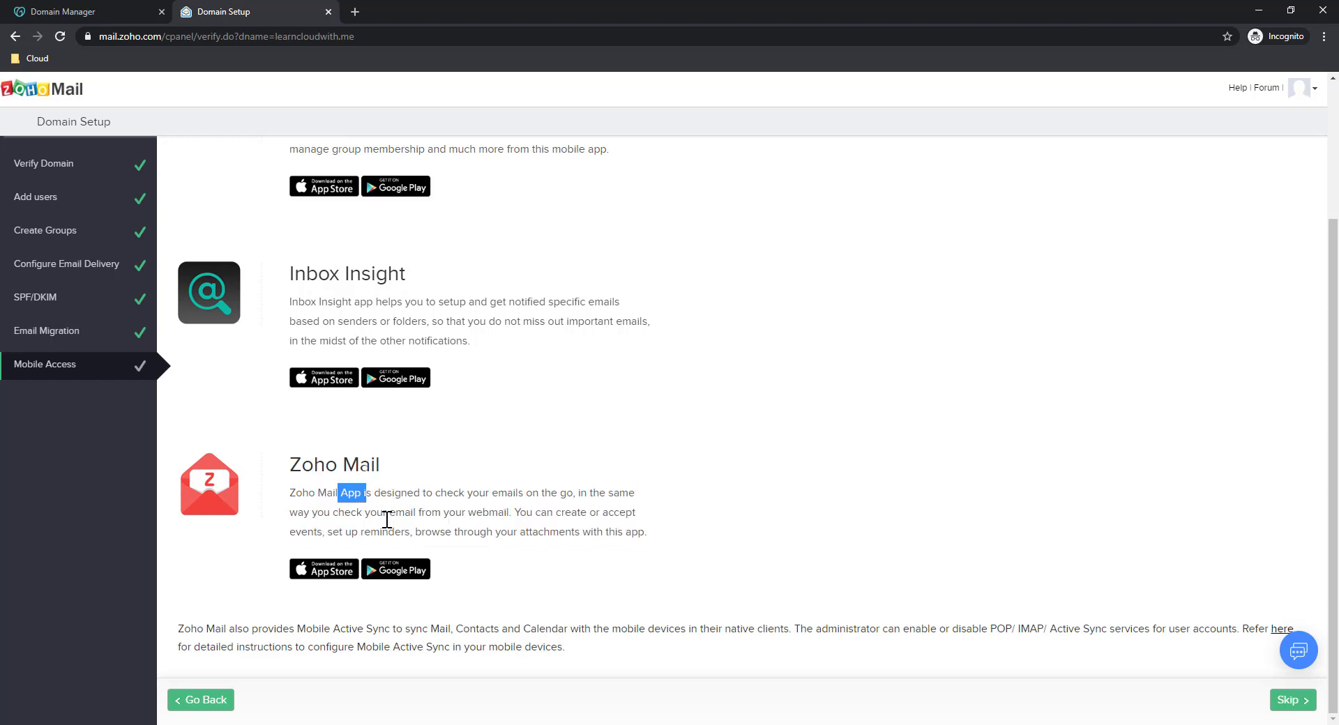
click(387, 496)
drag(384, 470, 293, 463)
click(420, 488)
scroll(513, 439, up, 5)
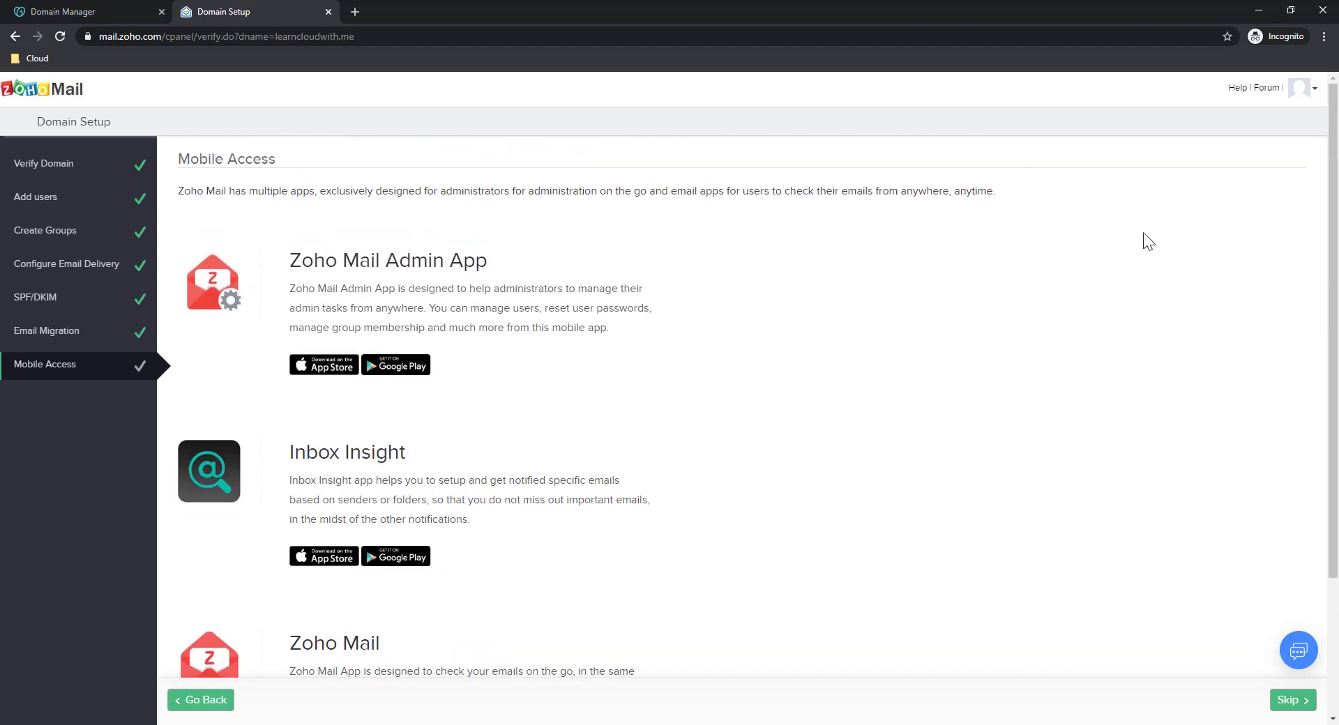
scroll(1143, 564, down, 3)
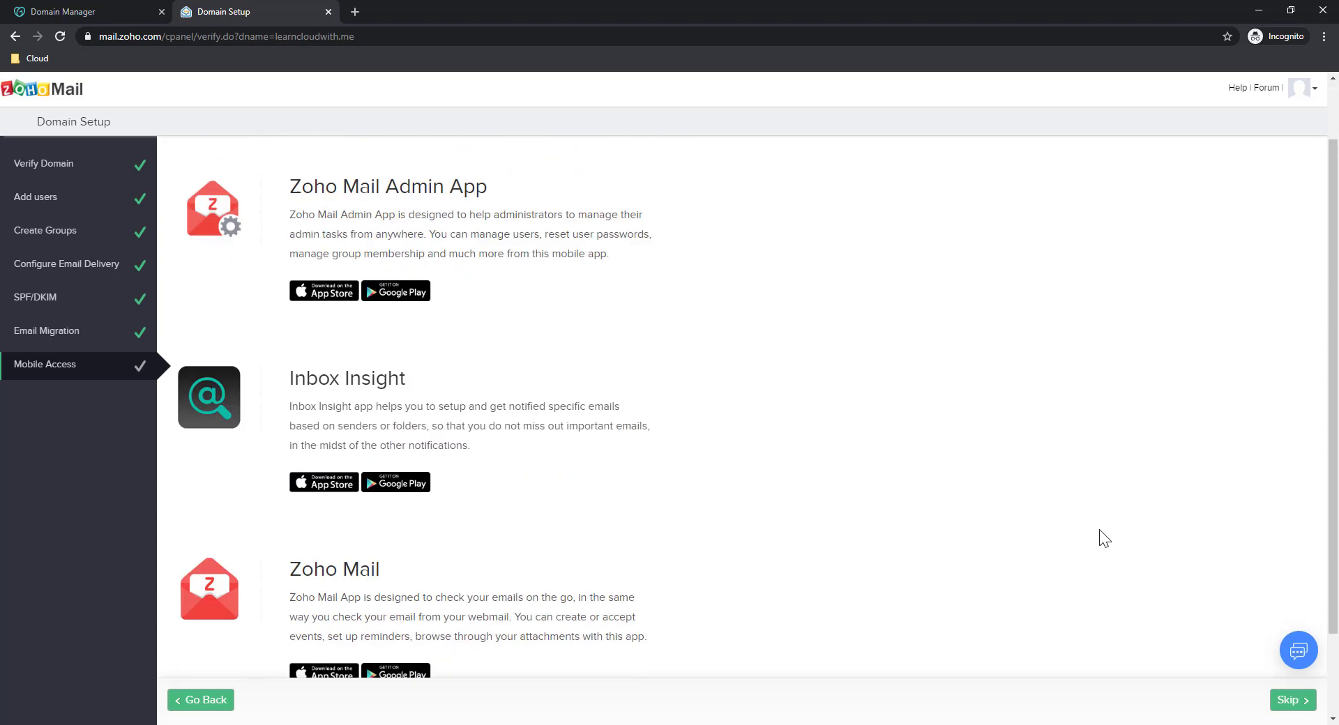
click(1283, 702)
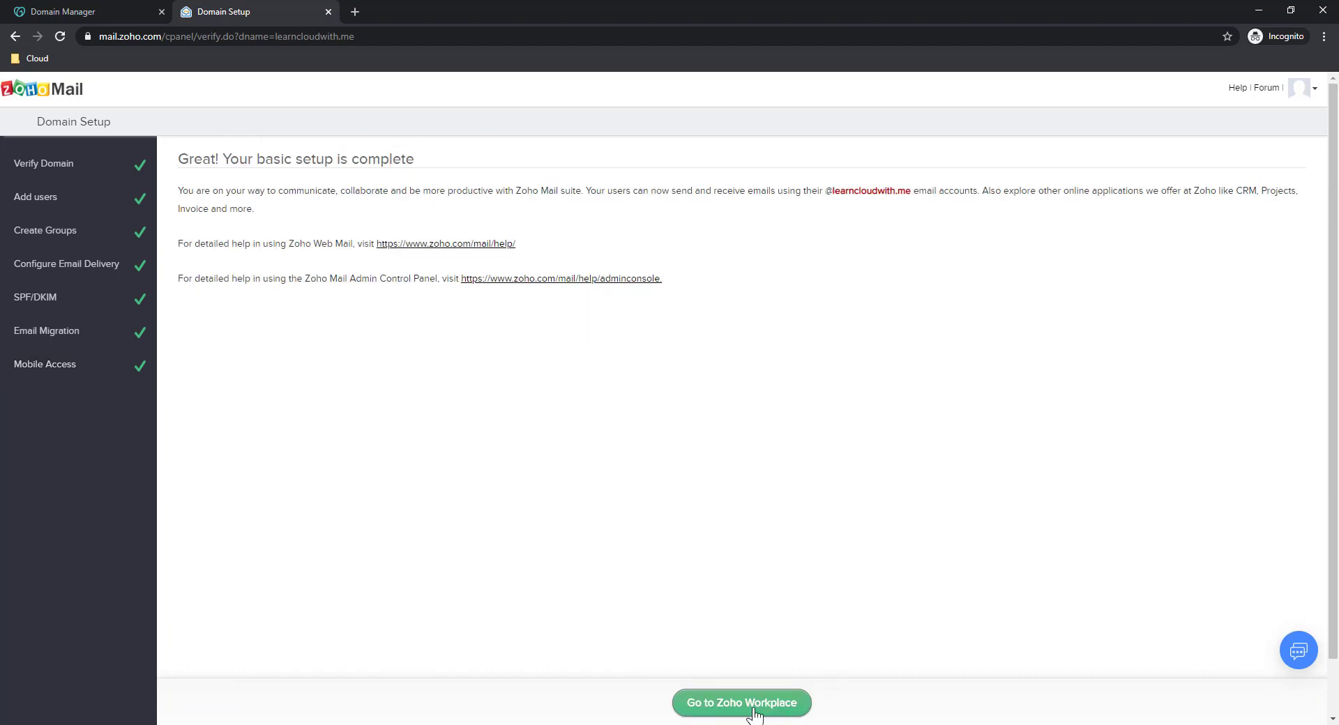
Go to Zoho Workplace, postpone the plan upgrade, and launch the Mail app
click(750, 705)
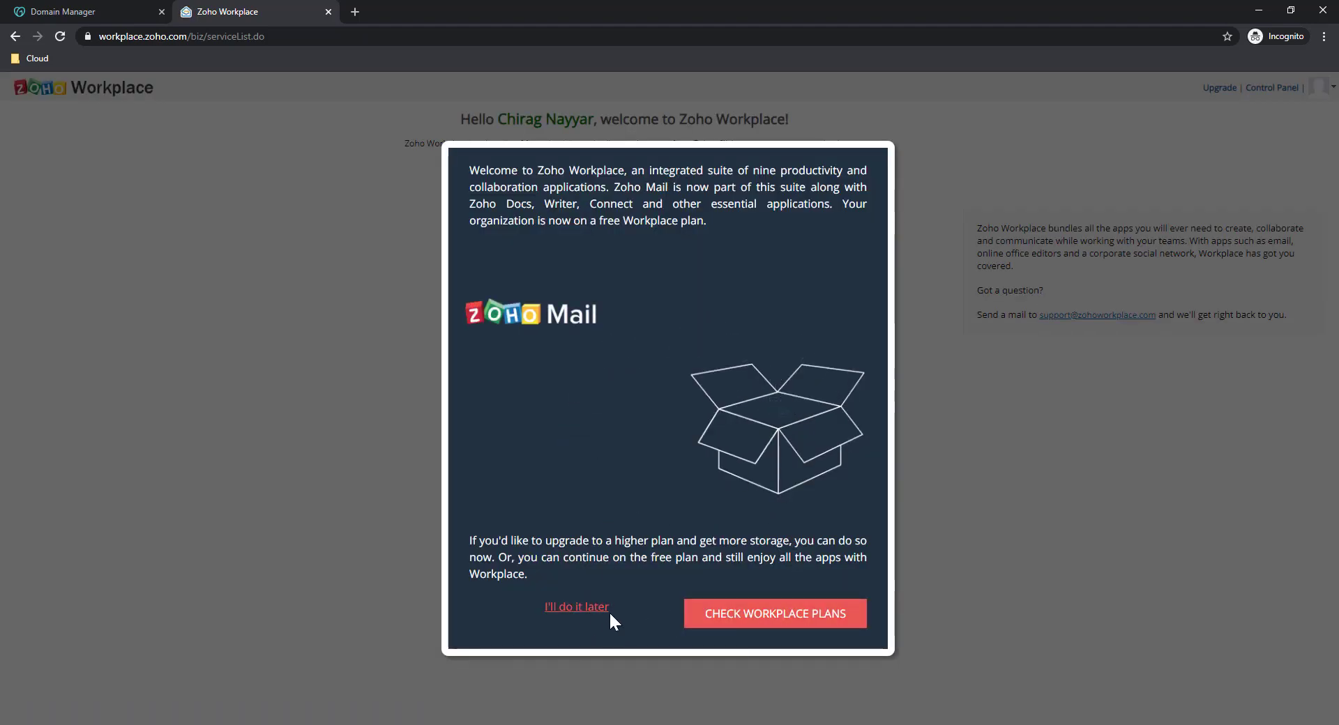
click(570, 608)
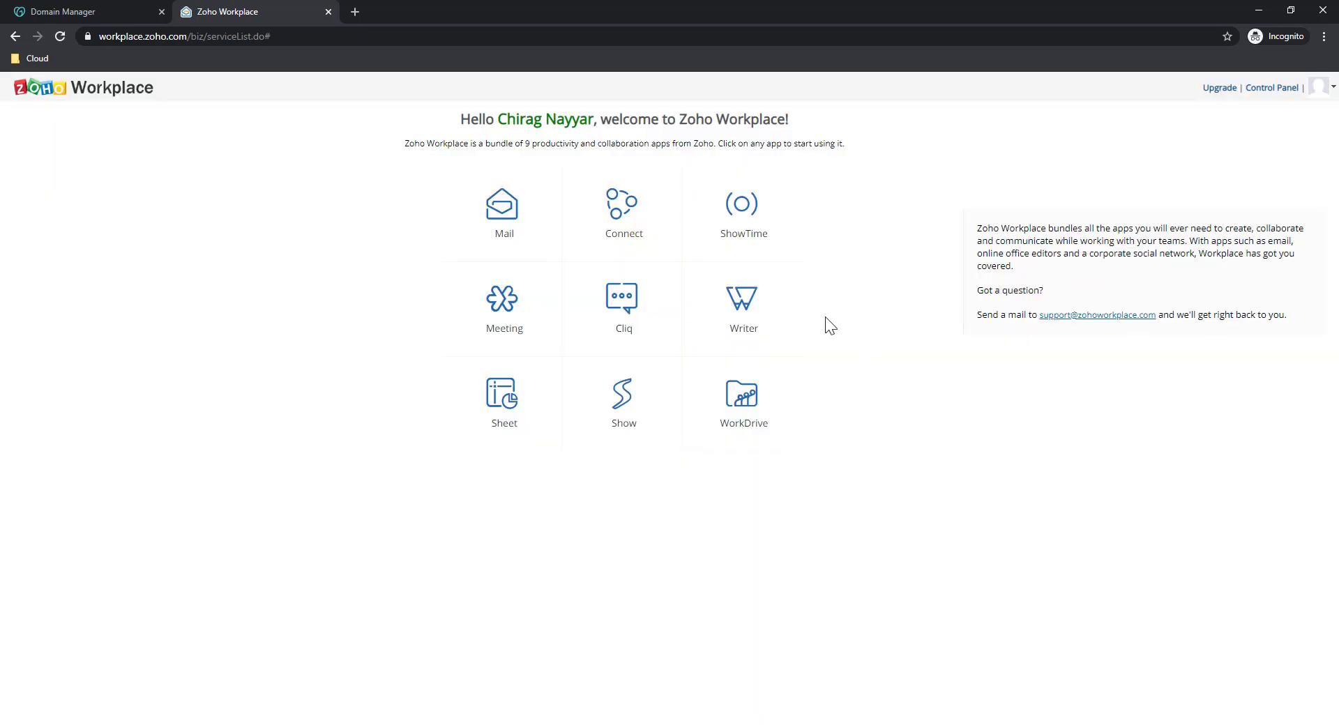
click(502, 209)
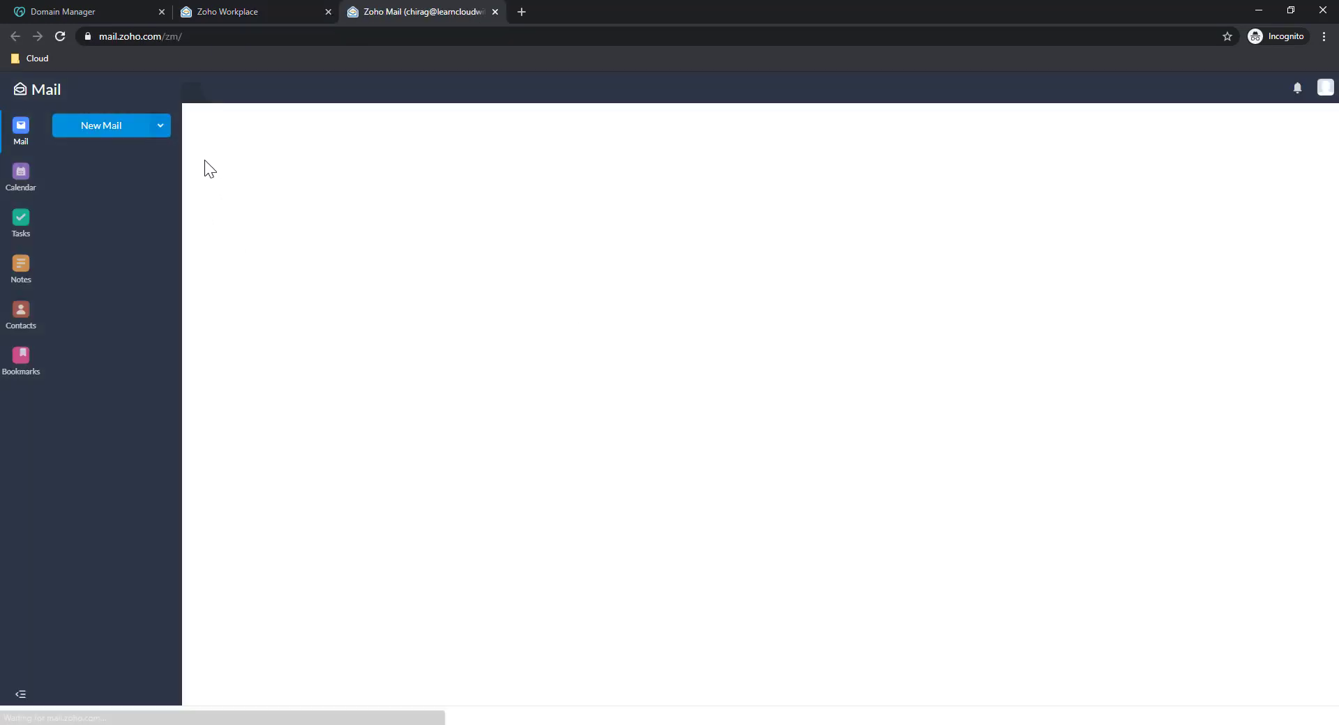
Advance the welcome tour to the signature step and enter a 'Cloud Regards' signature with the user's name
click(310, 167)
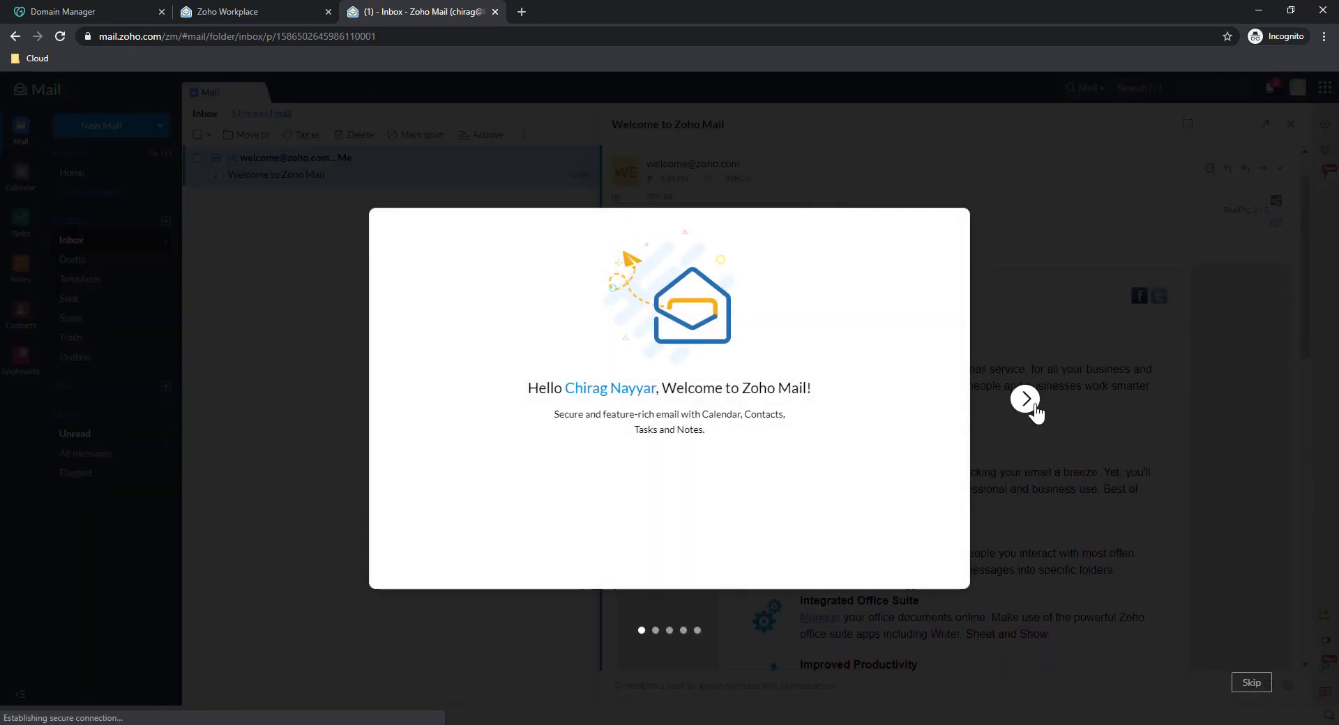
click(1025, 404)
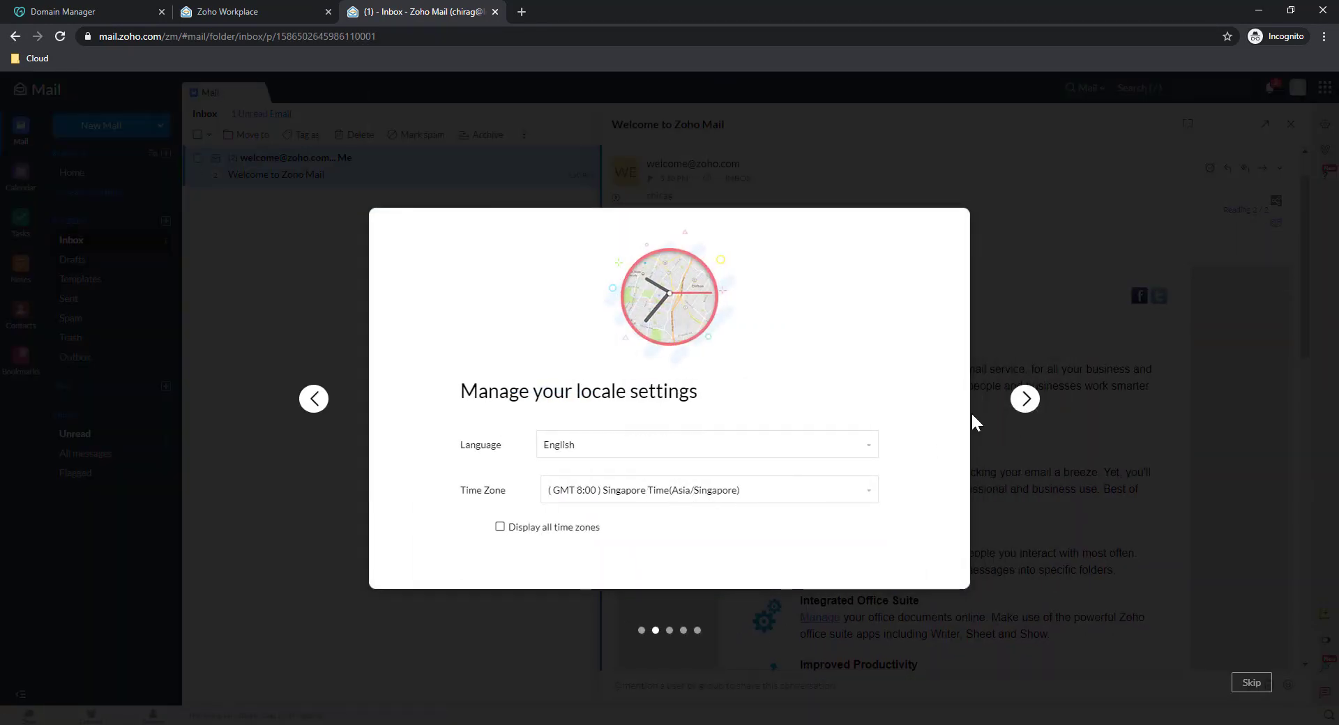
click(1025, 402)
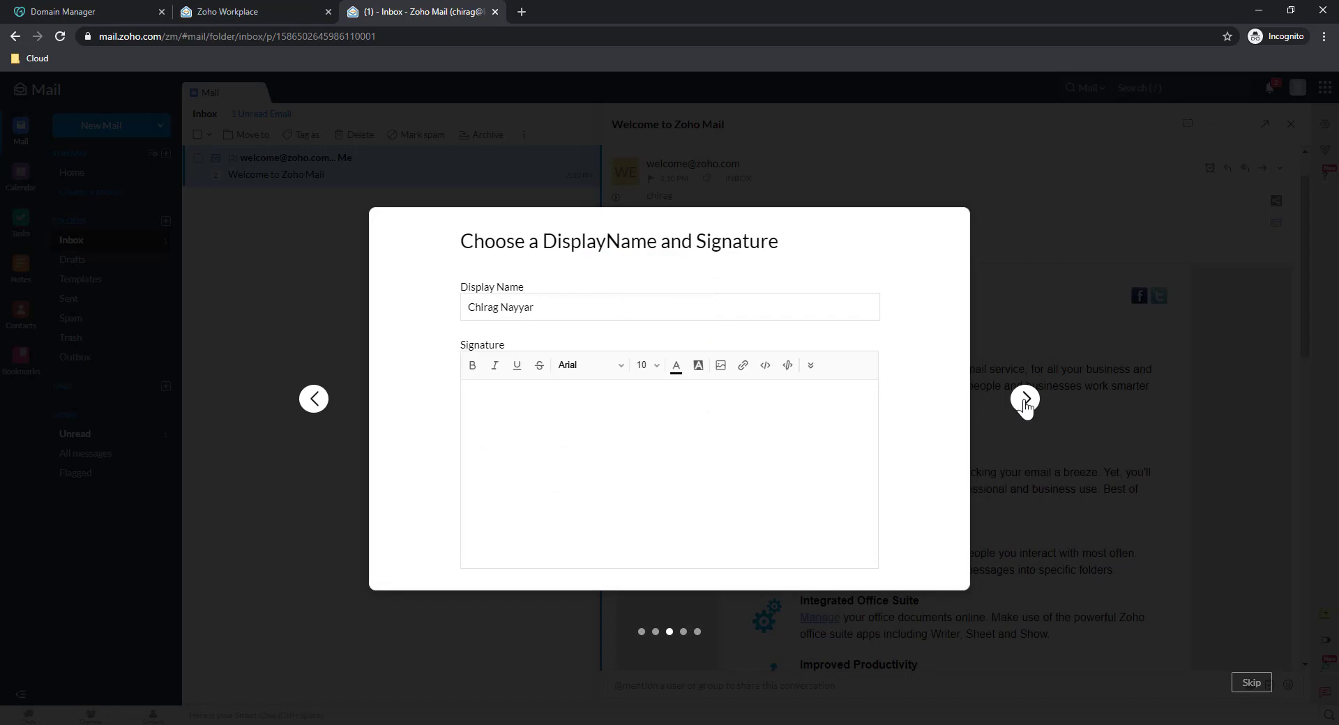
click(573, 420)
text(With)
key(BackSpace)
key(BackSpace)
key(BackSpace)
key(BackSpace)
text(Cloud Regards, )
text(Chirag)
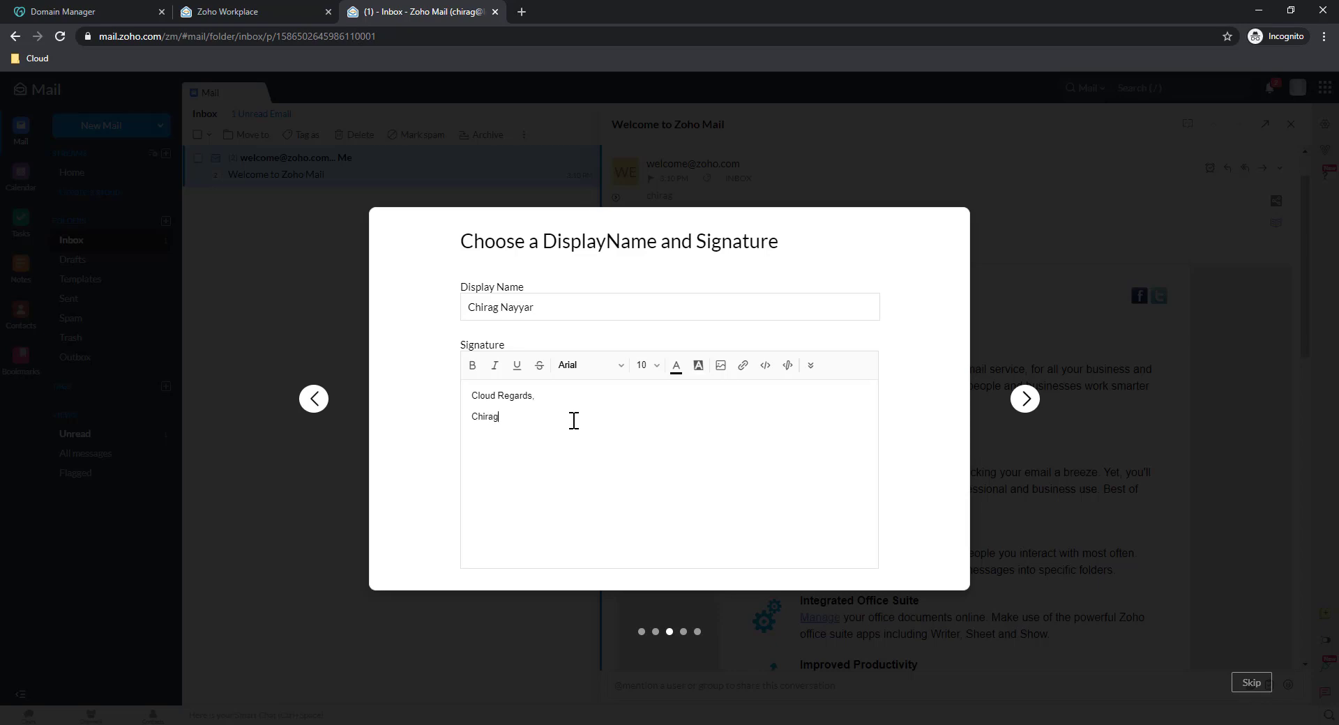
text( Nayyar)
Skip the remaining onboarding steps and enter the mailbox
click(1024, 399)
click(1022, 404)
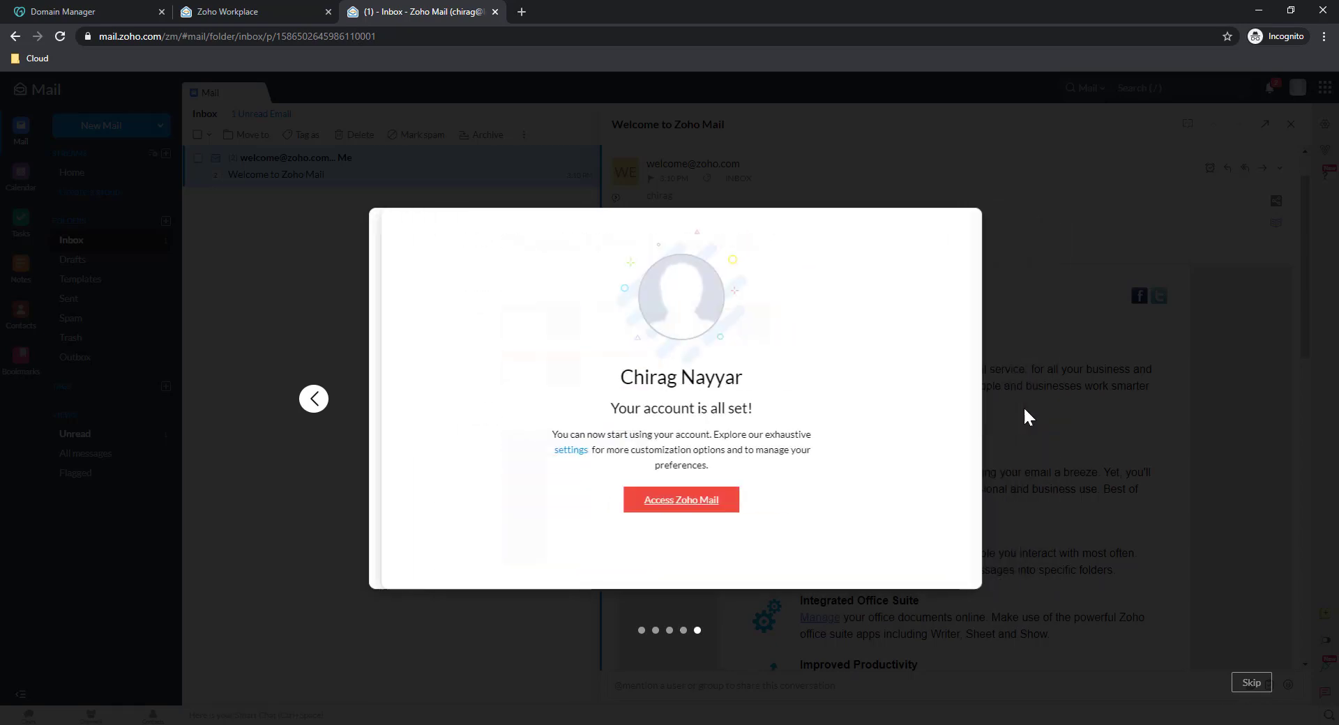
click(663, 512)
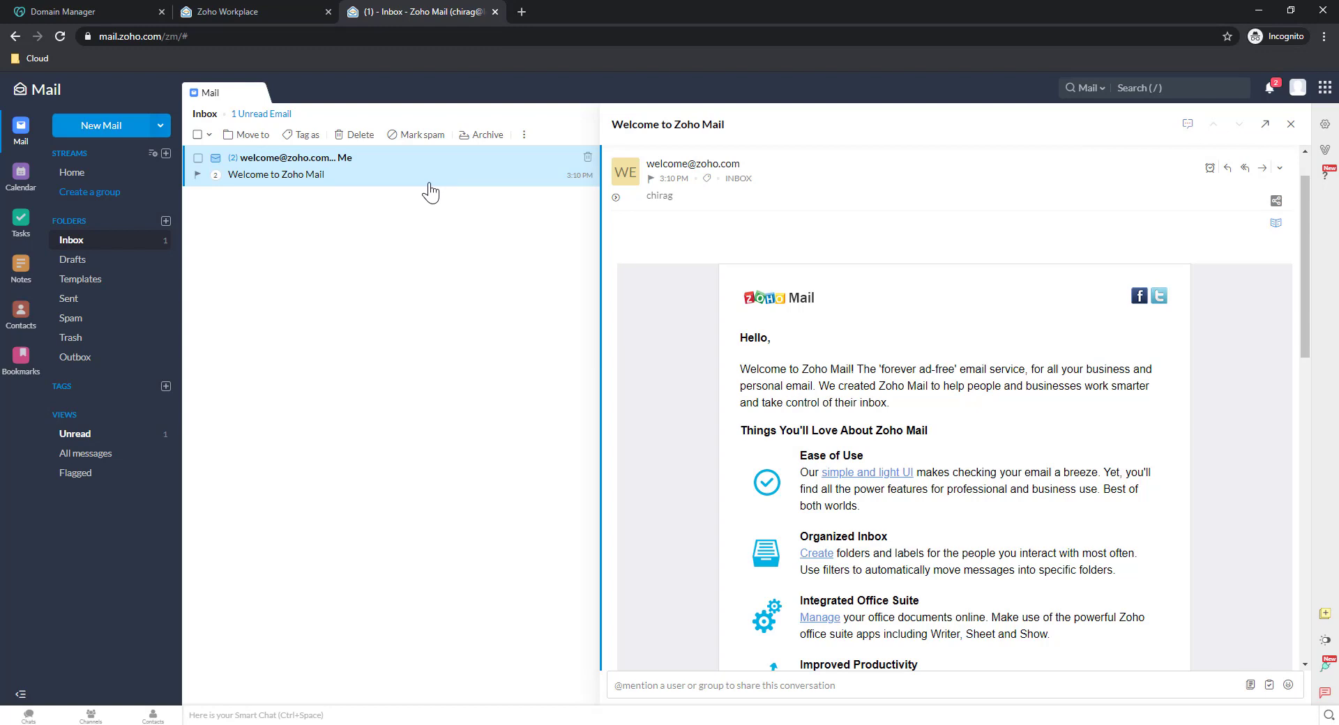
Send an email titled 'Welcome Mail' reading 'This is my new email id' to the test address
click(63, 261)
click(80, 242)
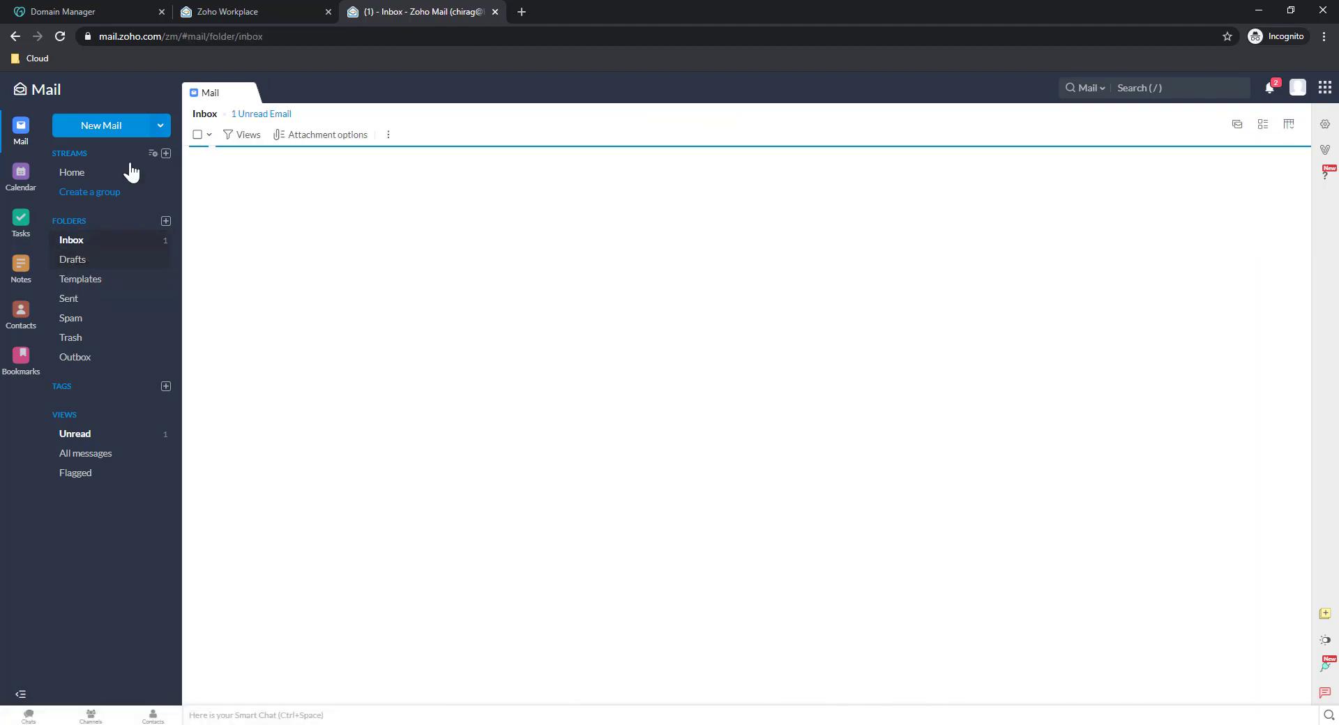
click(101, 127)
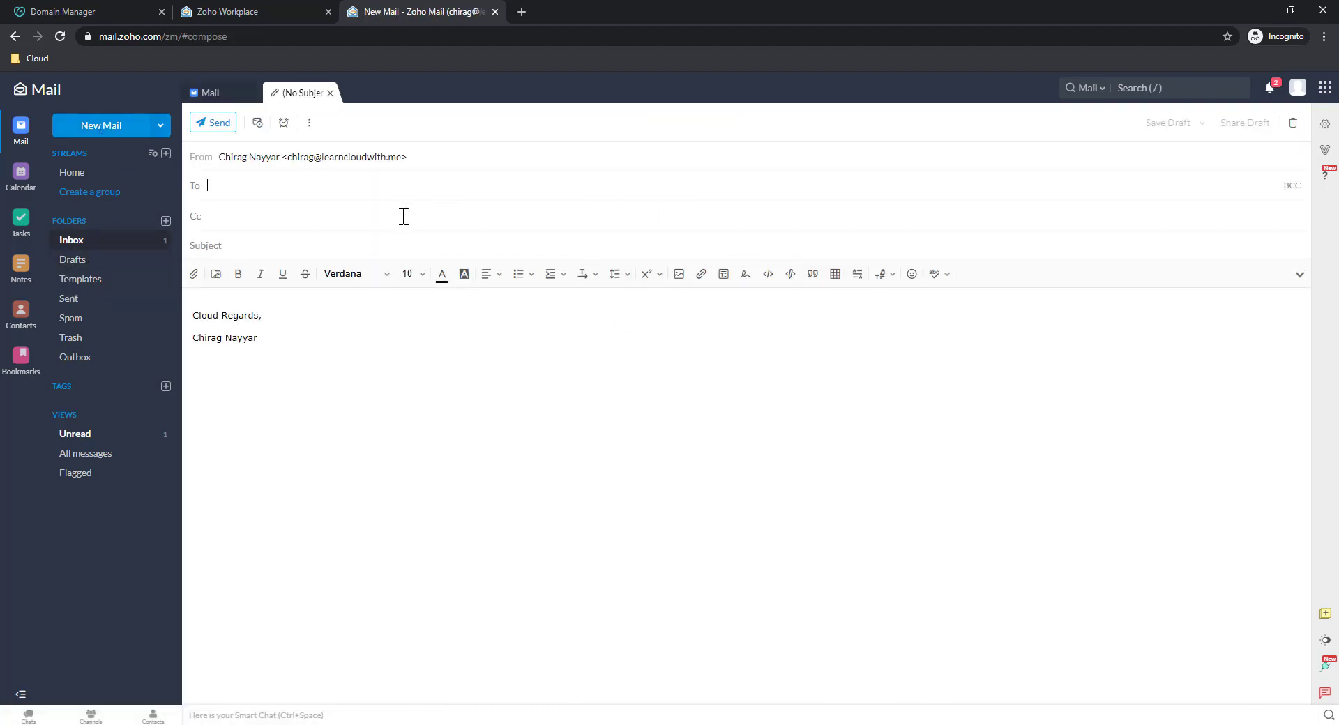
key(Tab)
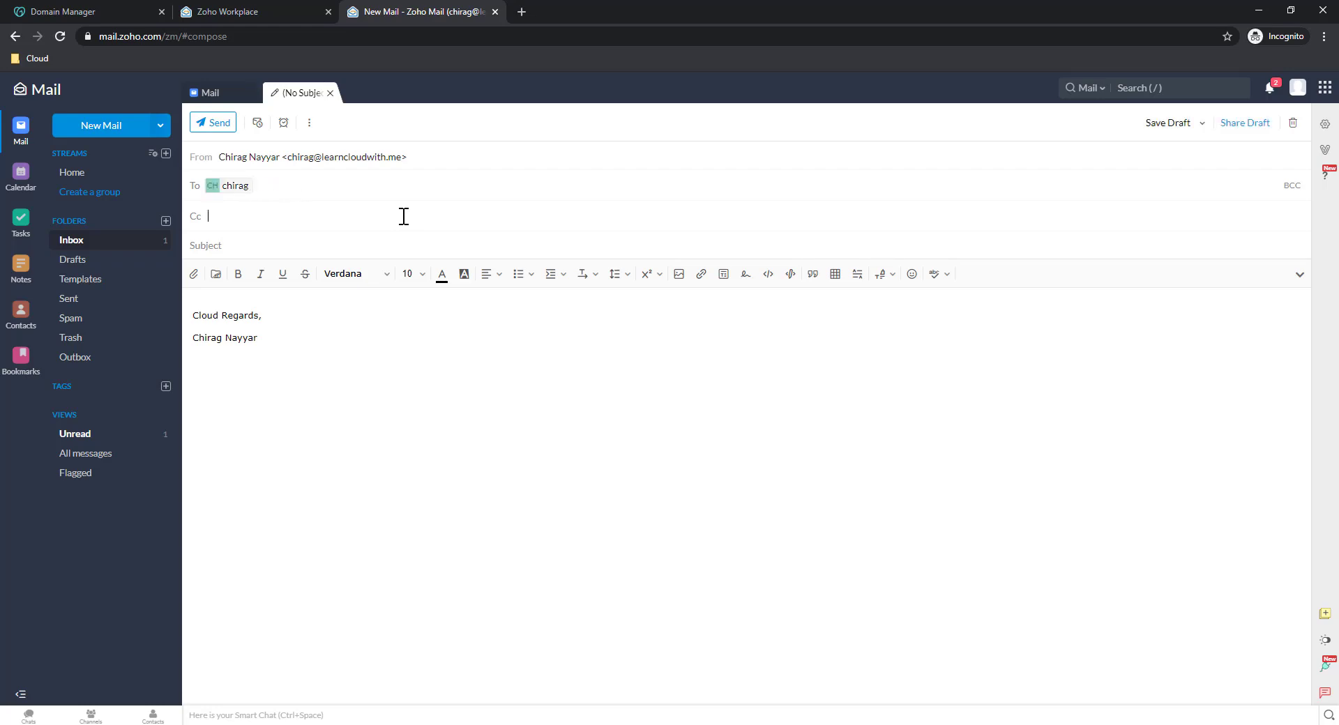
text(Welcome Mail)
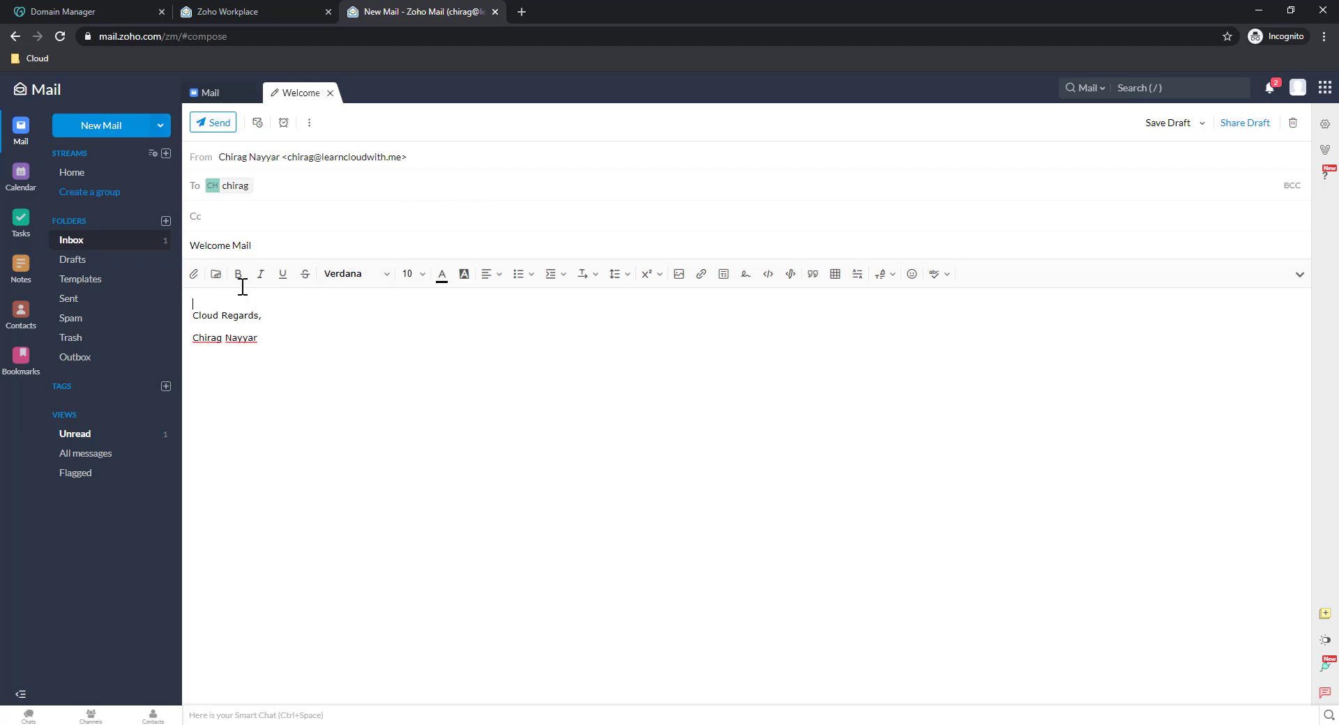
key(Tab)
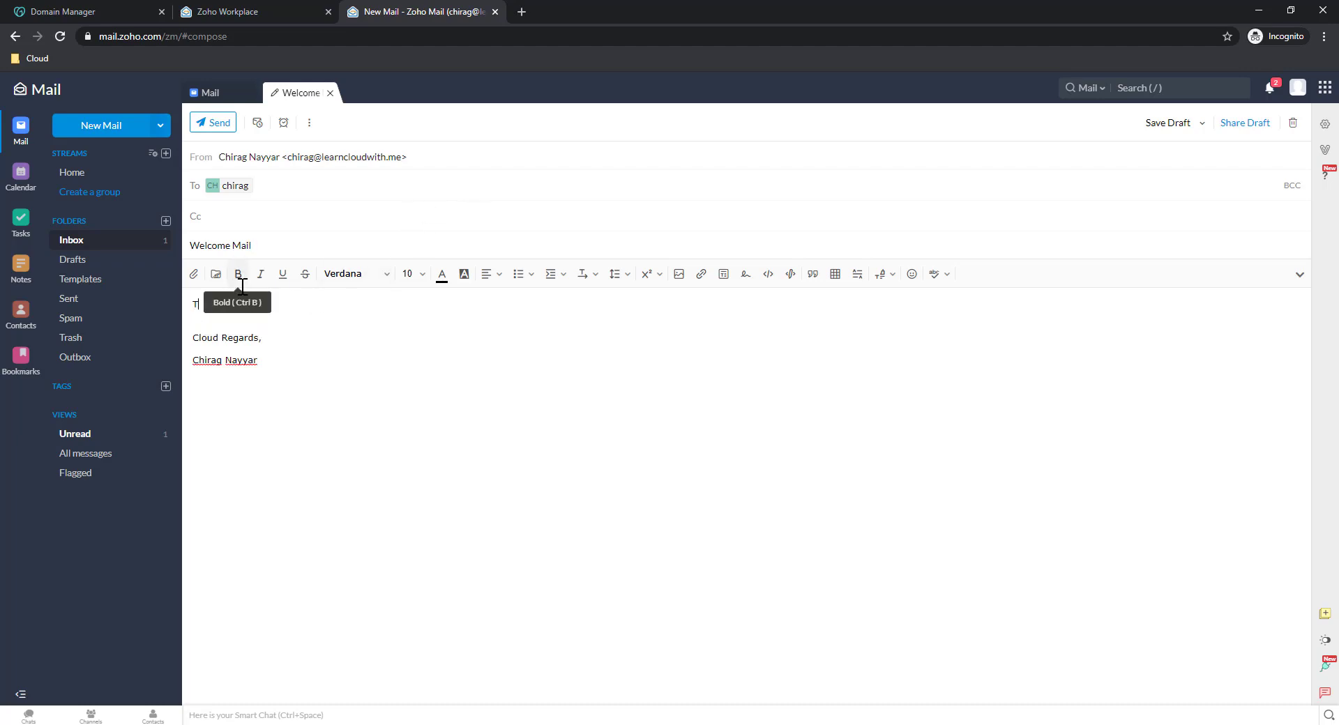
text(This i)
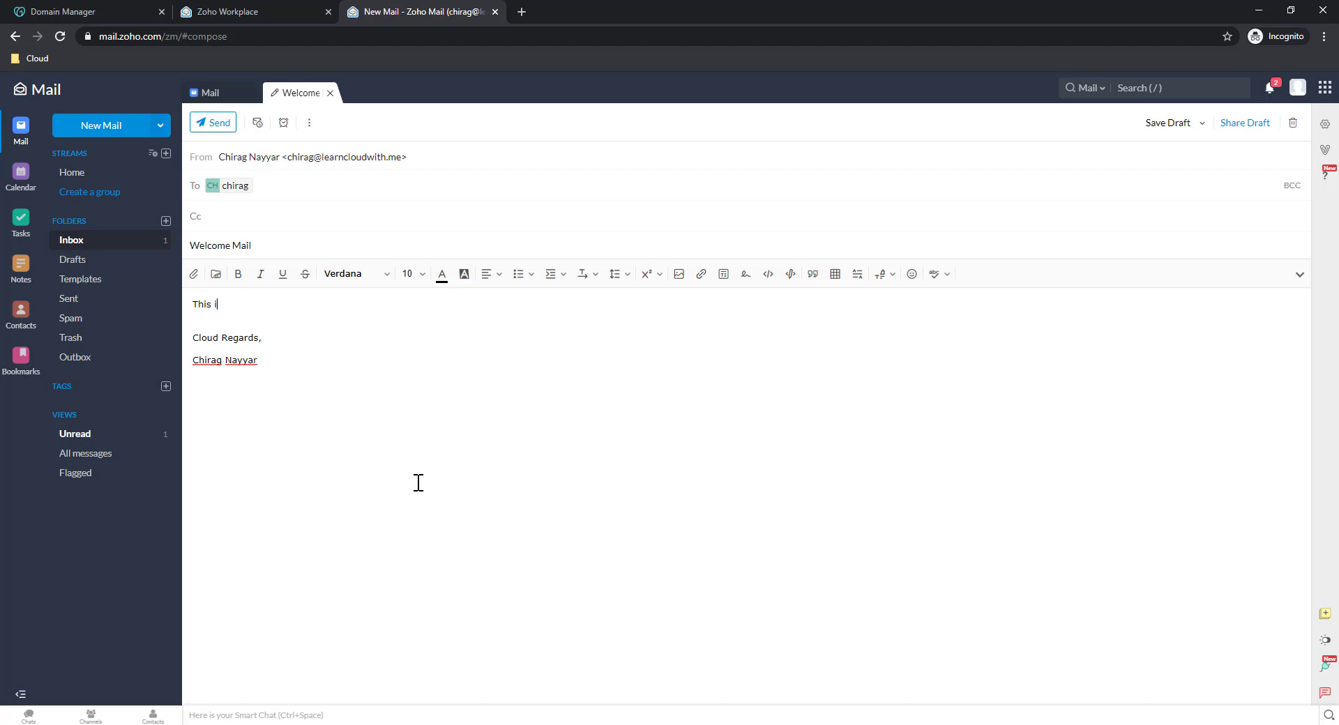
text(s my new email id)
click(213, 123)
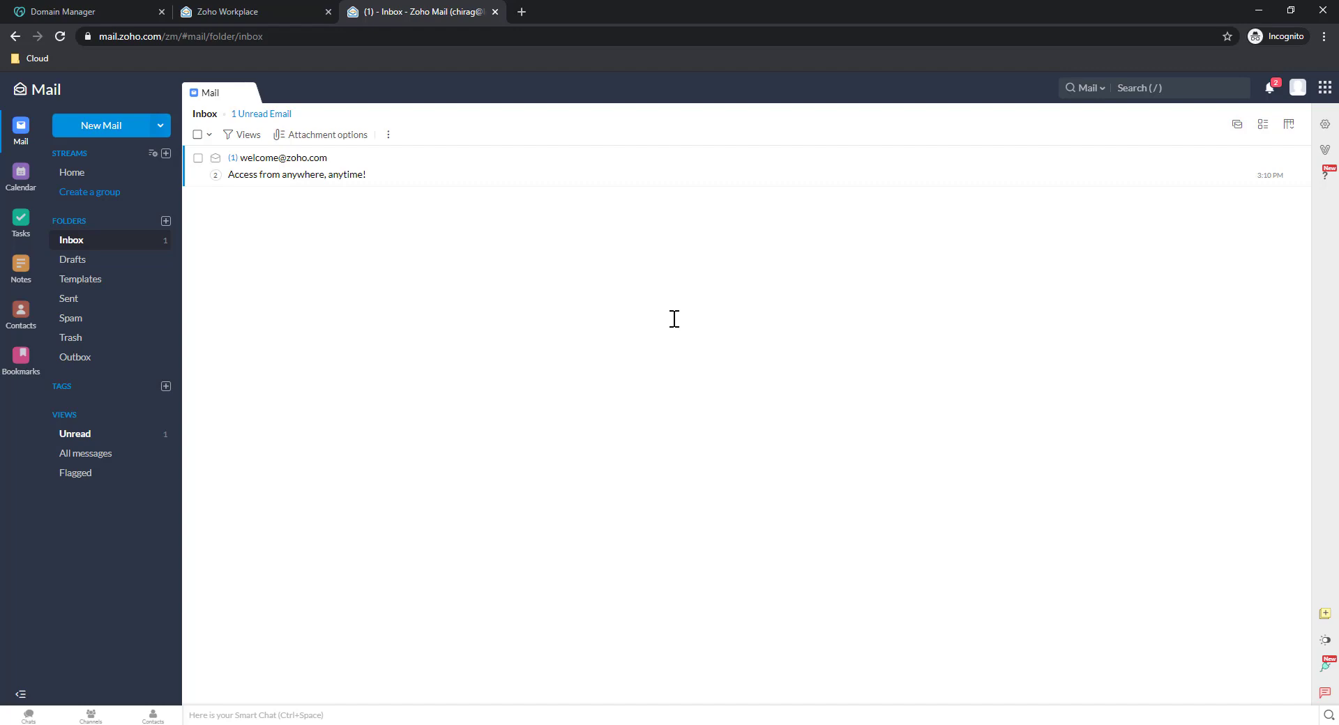
Refresh the inbox, open the reply 'thank you so much its cool', and close the bookmark promo
click(58, 37)
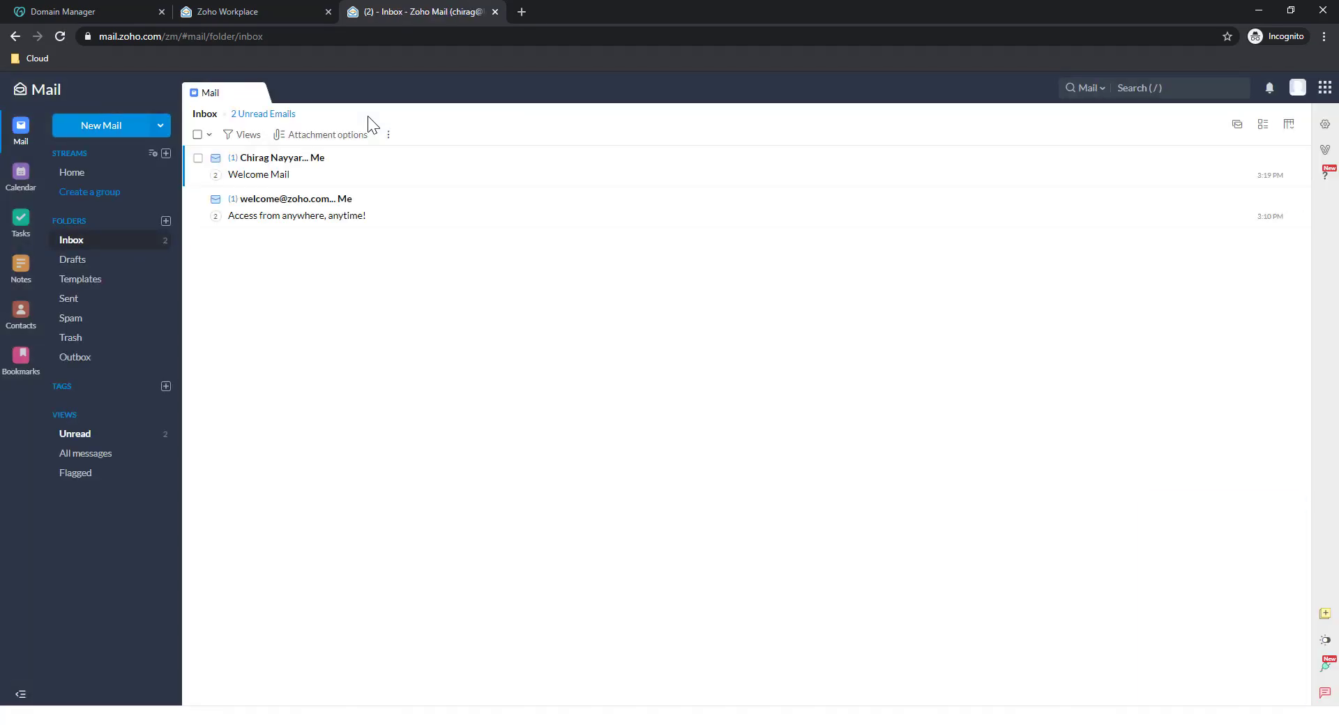
click(349, 179)
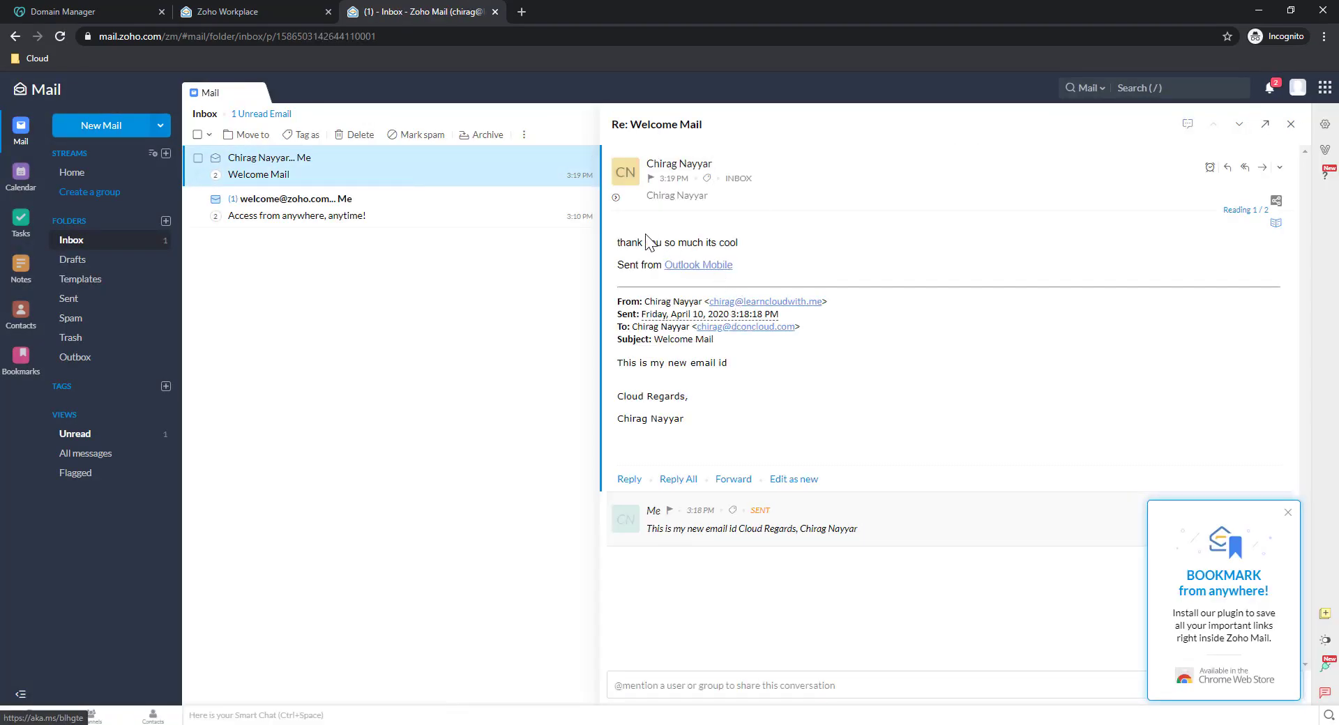
drag(616, 242, 751, 246)
click(751, 245)
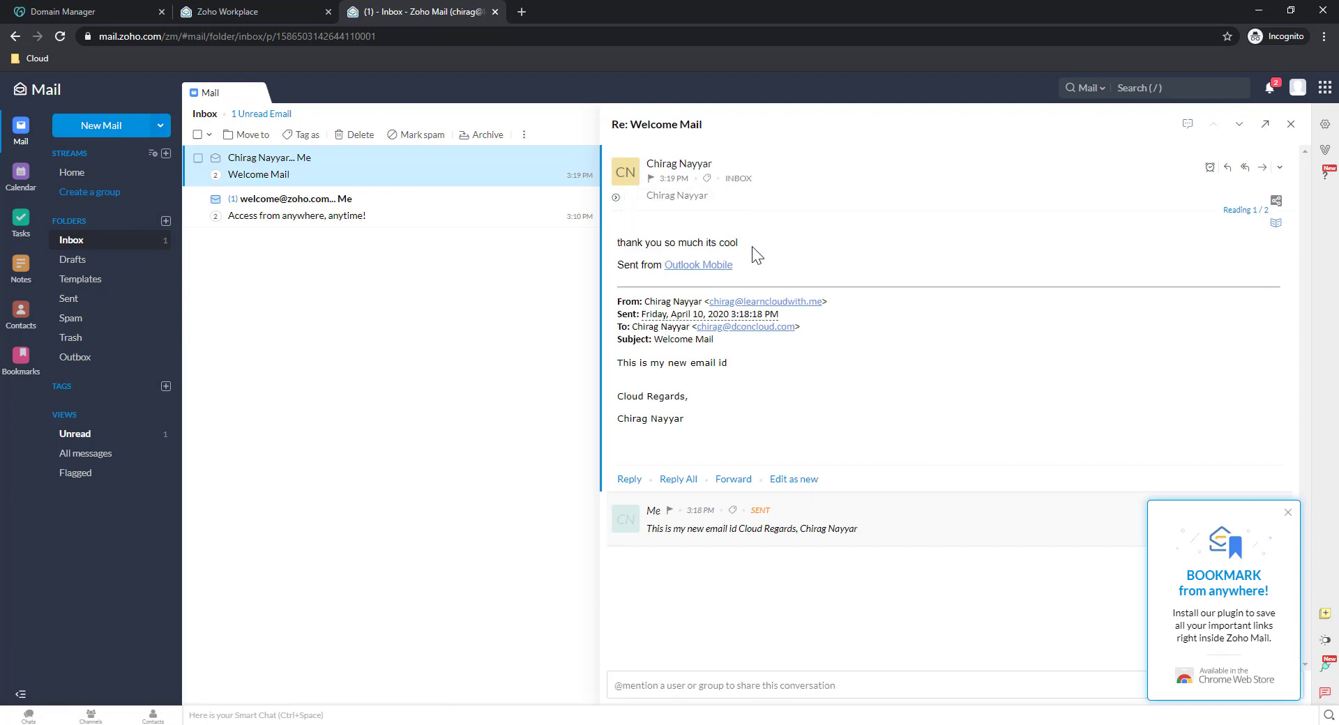
drag(620, 242, 738, 240)
click(952, 286)
click(1288, 513)
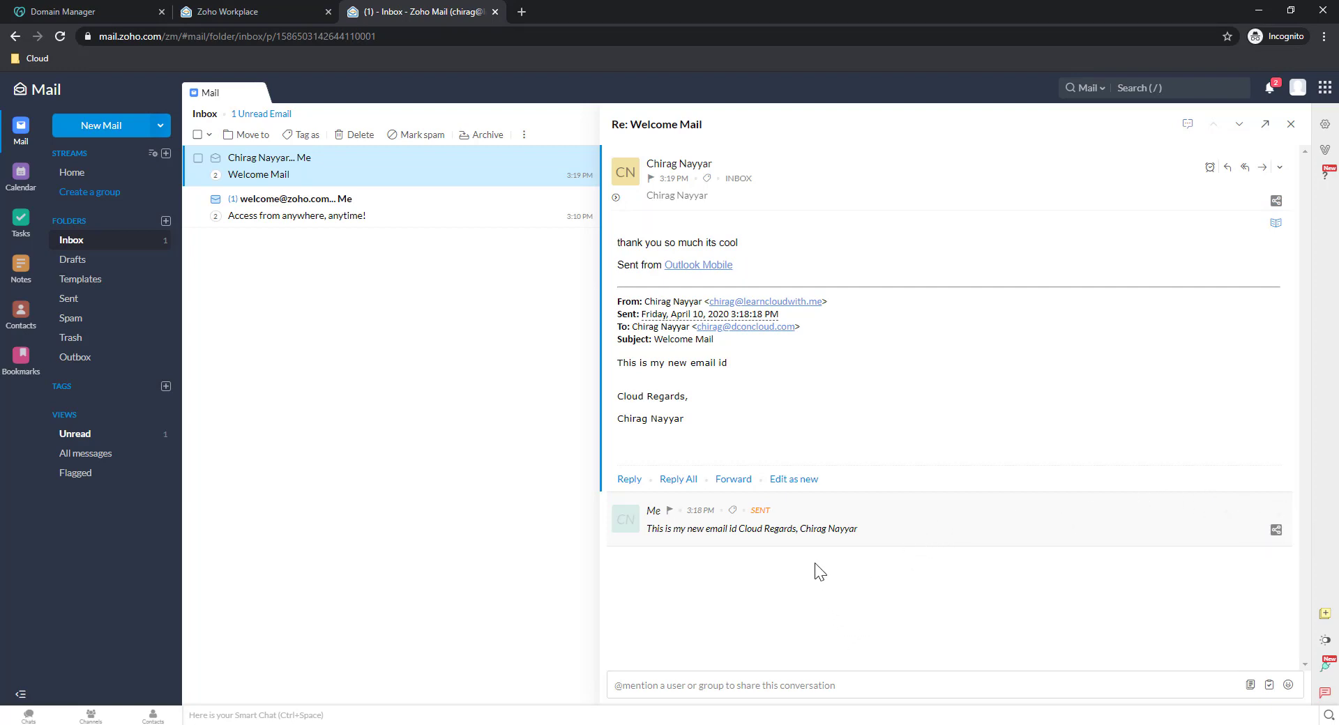
Verify the learncloudwith.me SPF record from the notifications and close the Control Panel
click(1269, 88)
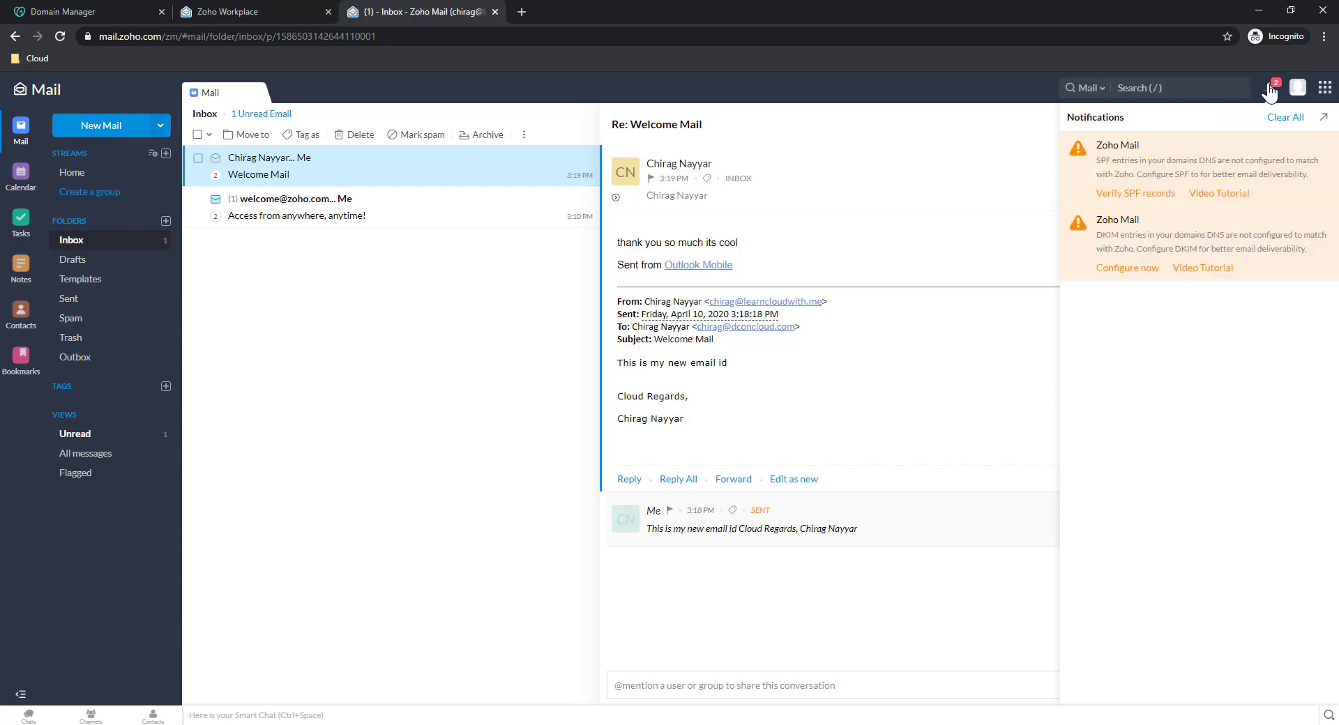
click(1149, 194)
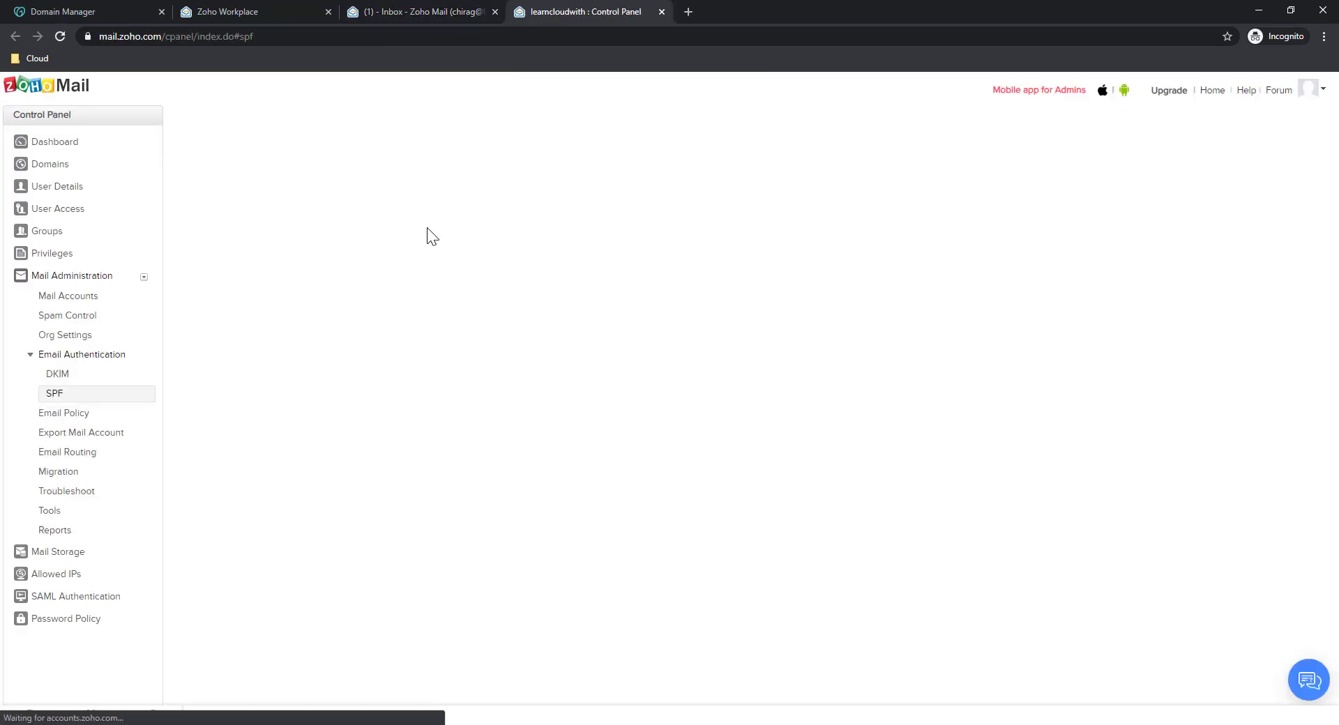
click(454, 312)
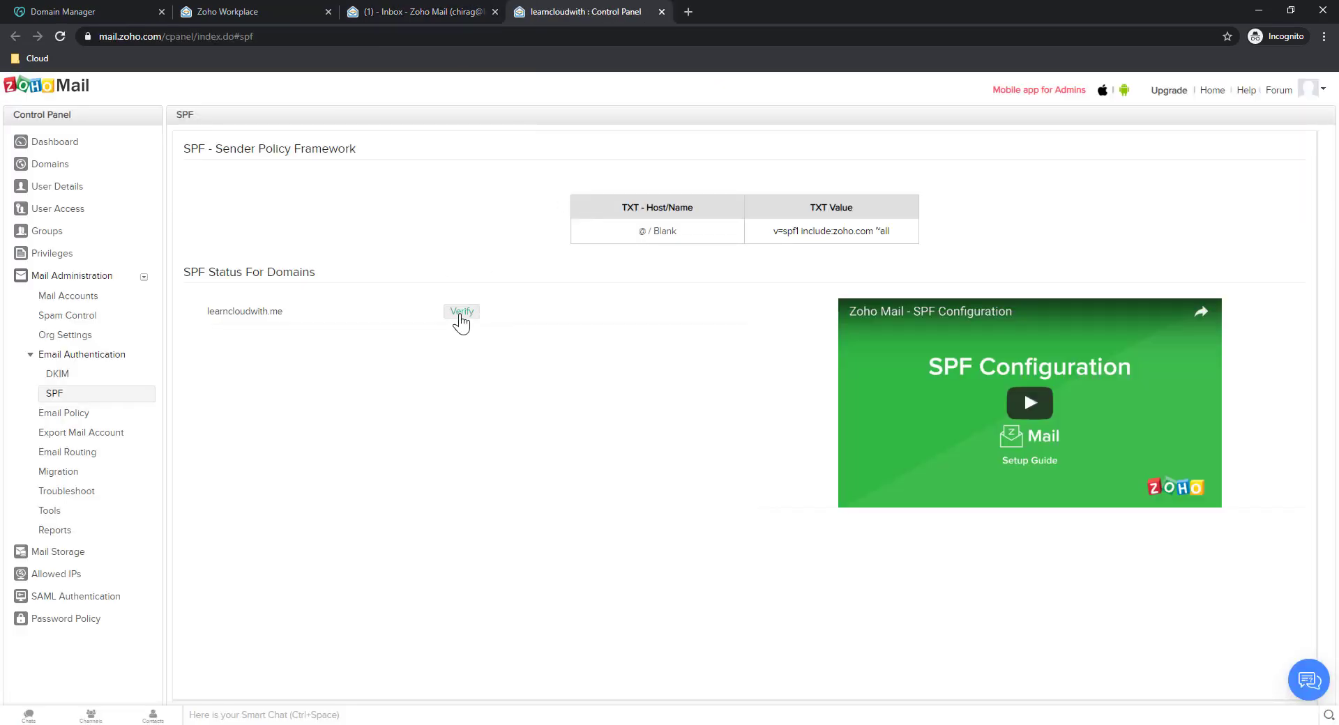
click(661, 11)
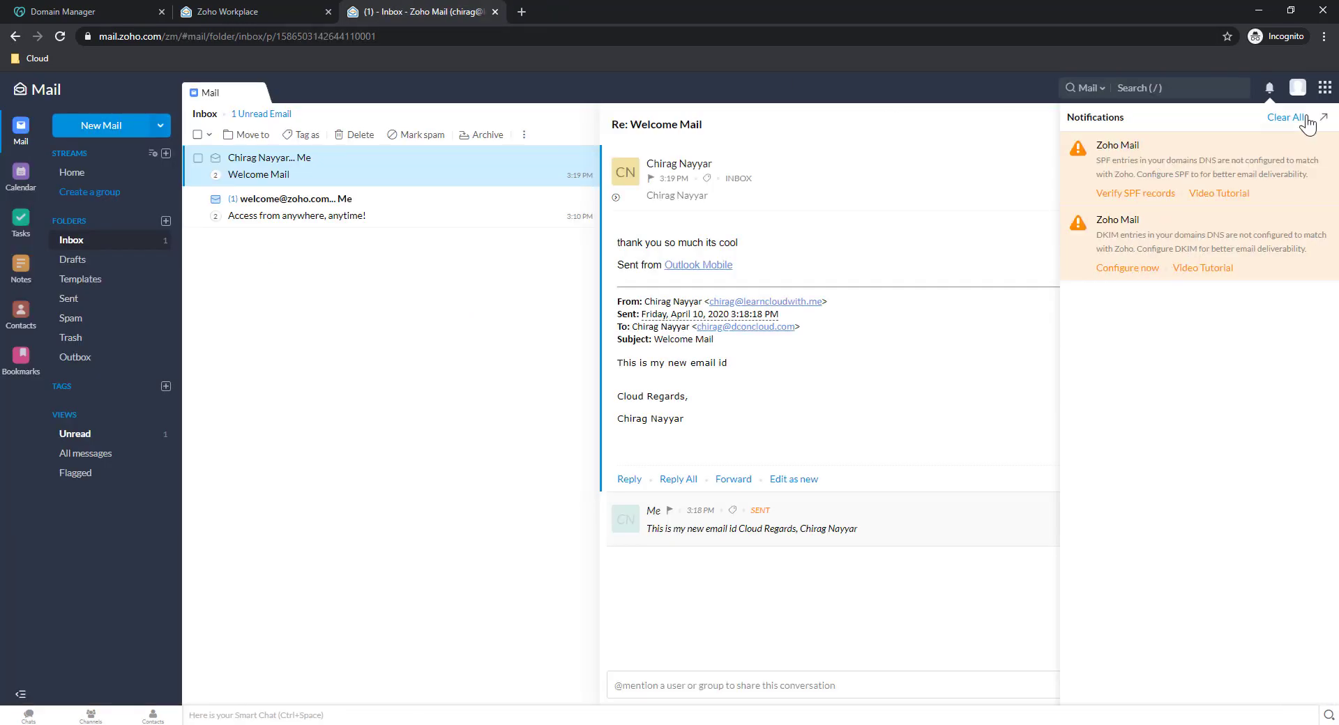
Clear all notifications and confirm with Yes
click(1287, 117)
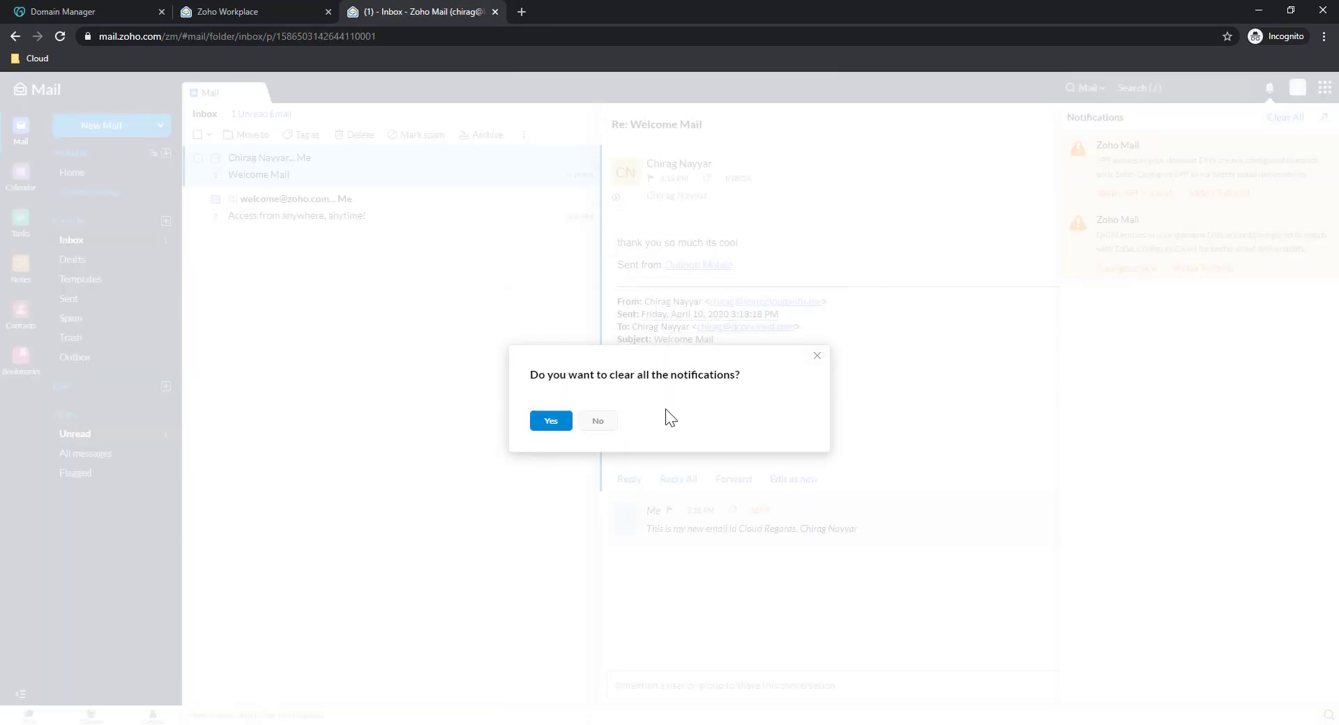
click(600, 418)
click(1301, 121)
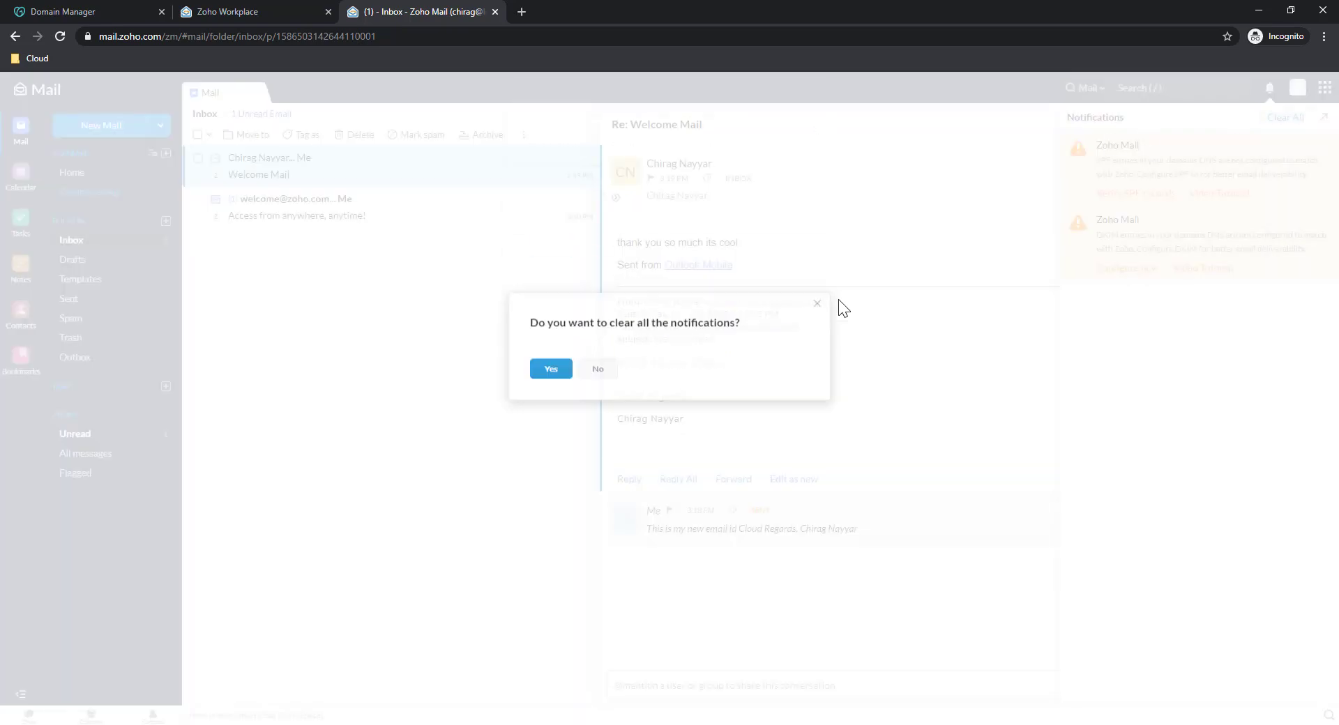
click(551, 418)
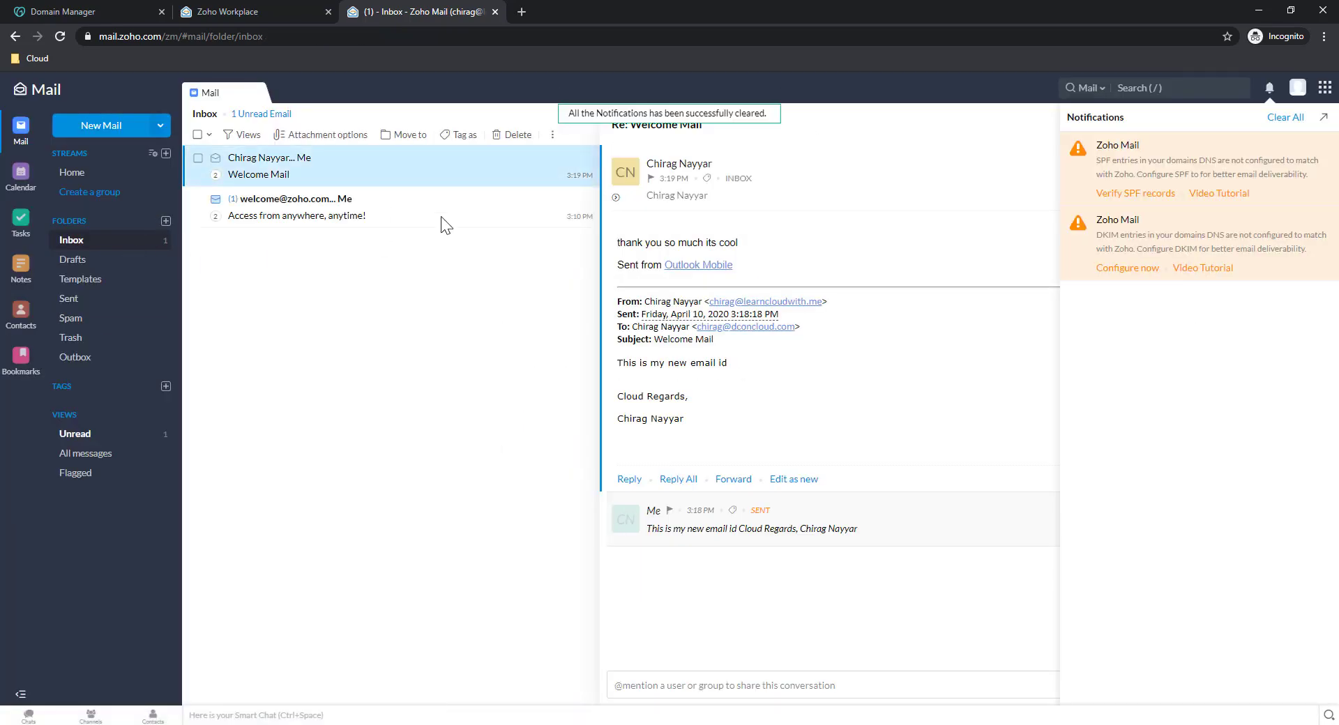